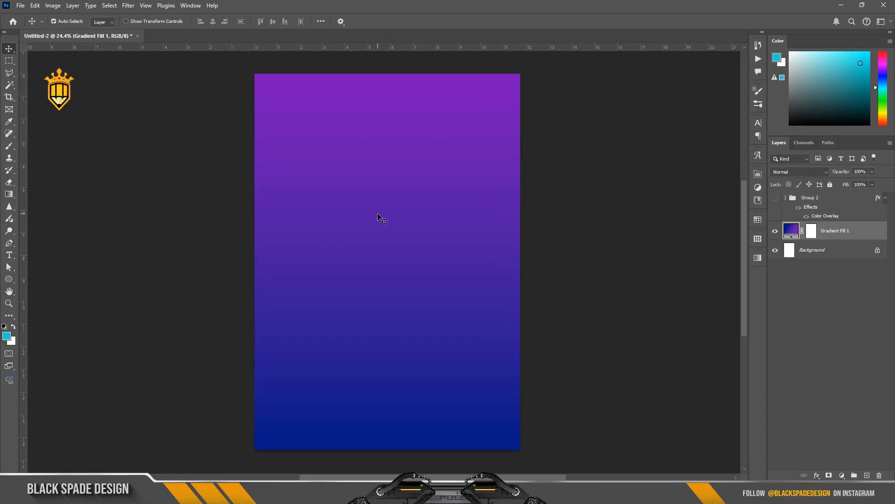
# Place the background winter landscape image from the Deepavali 25 folder into the document and position it across the lower canvas
pyautogui.hotkey('alt', 'Tab')
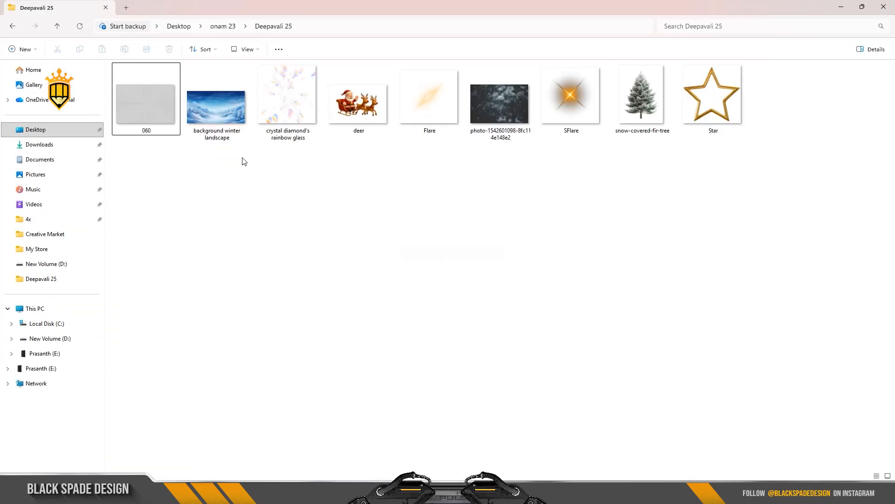
pyautogui.moveTo(227, 127); pyautogui.dragTo(389, 357)
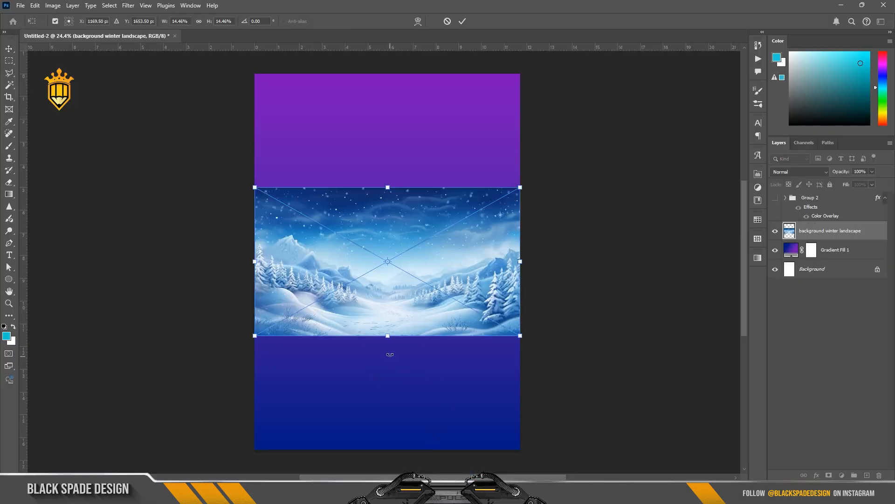
pyautogui.moveTo(395, 234); pyautogui.dragTo(395, 343)
pyautogui.press('Return')
# Set the landscape layer's blend mode to Soft Light
pyautogui.scroll(3, 404, 362)
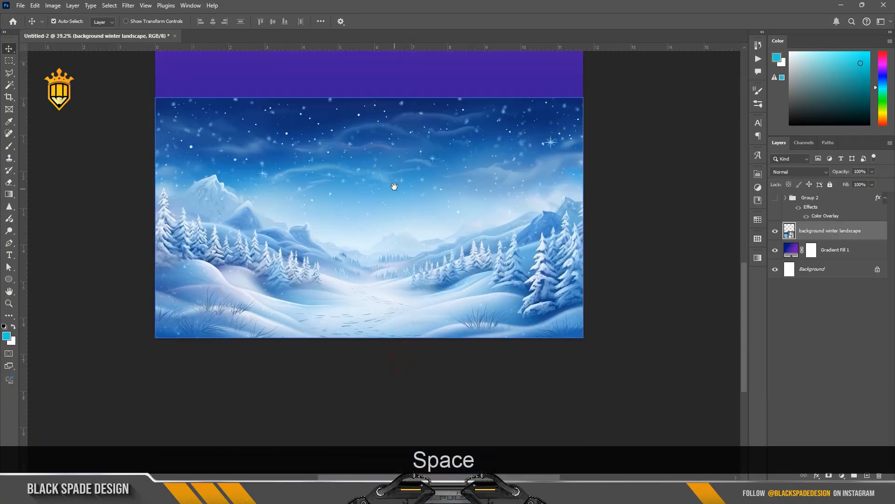
pyautogui.click(805, 171)
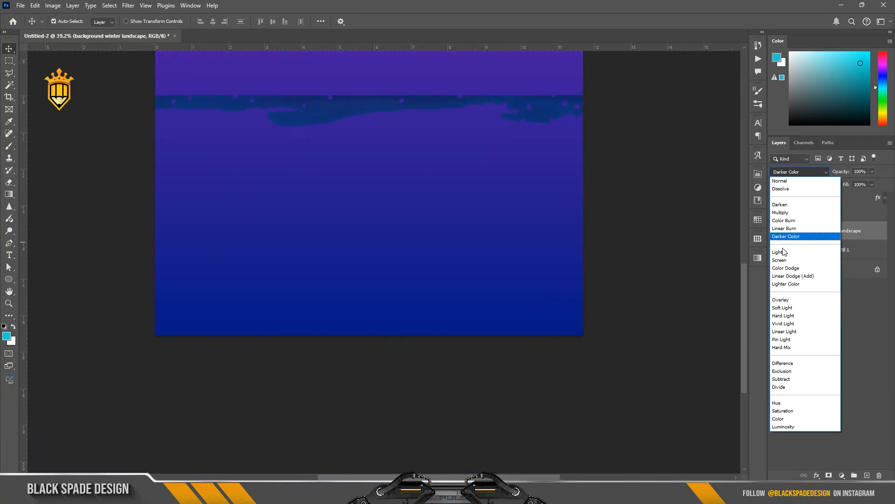
pyautogui.click(783, 307)
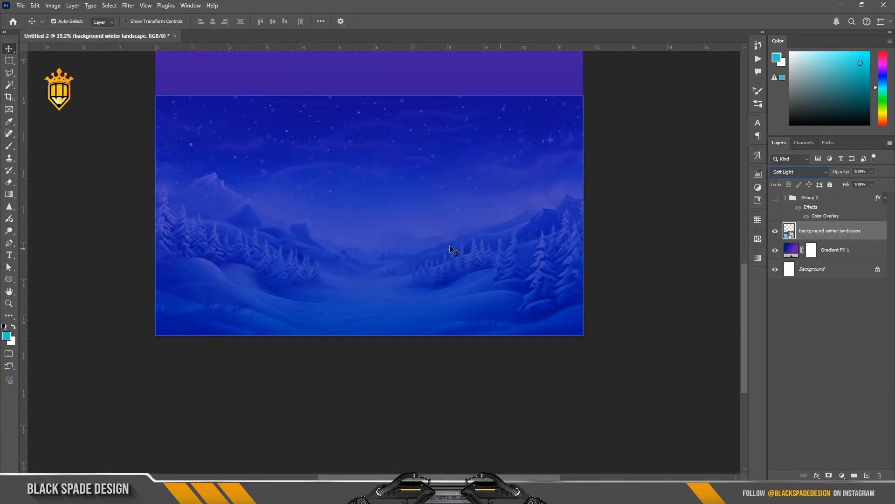
# Scale the landscape slightly larger and nudge it upward on the canvas
pyautogui.scroll(-4, 451, 249)
pyautogui.hotkey('ctrl', 't')
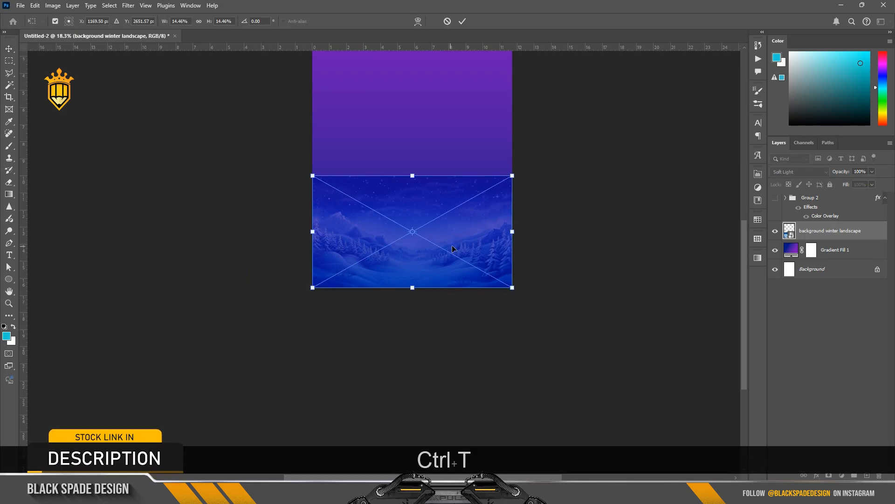
pyautogui.moveTo(512, 176); pyautogui.dragTo(532, 163)
pyautogui.moveTo(460, 220); pyautogui.dragTo(464, 213)
pyautogui.press('Return')
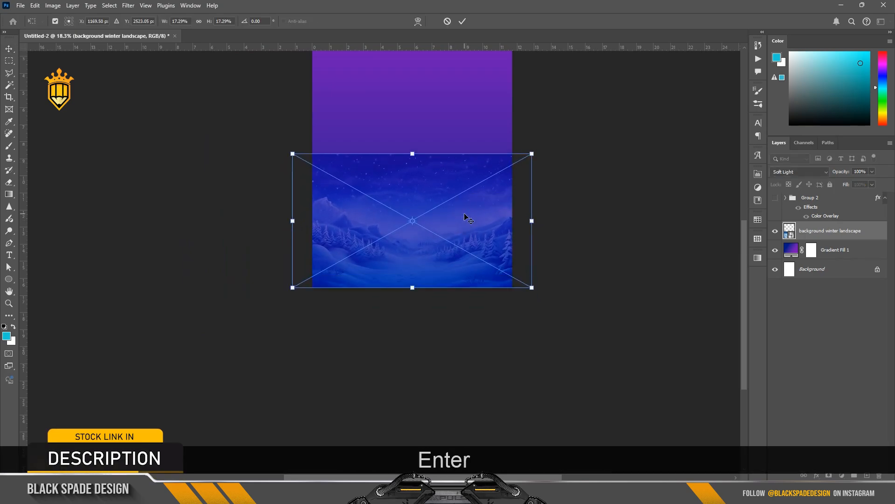
# Add a layer mask to the landscape layer
pyautogui.scroll(-1, 420, 201)
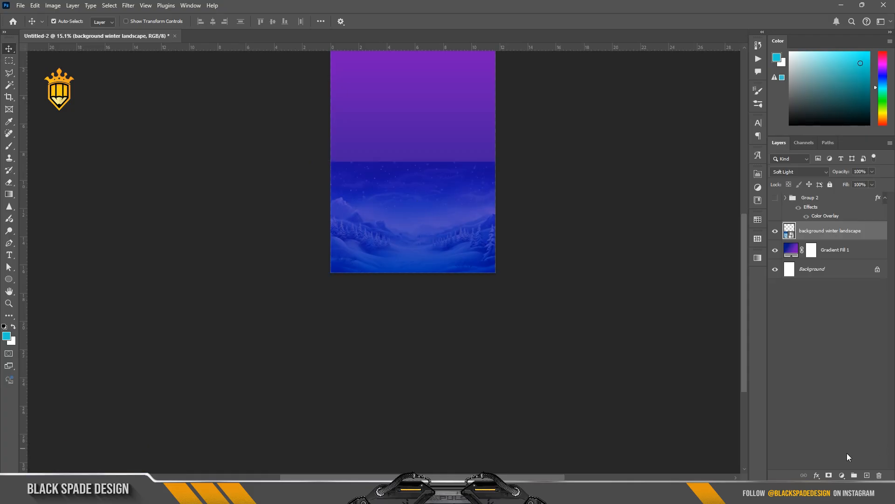
pyautogui.click(828, 475)
pyautogui.press('space')
pyautogui.scroll(3, 448, 186)
pyautogui.moveTo(448, 186); pyautogui.dragTo(445, 211)
pyautogui.scroll(-2, 445, 211)
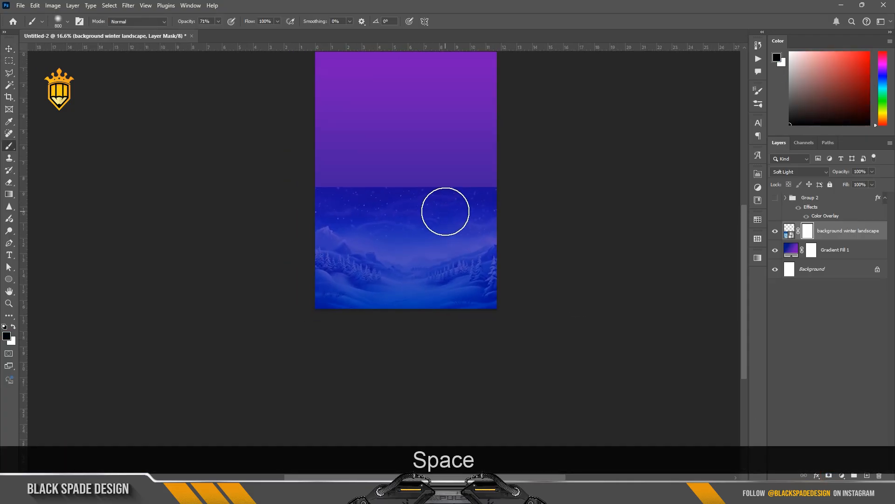
# Paint black on the mask with an enlarged soft brush at 100% opacity to fade the landscape's upper edge
pyautogui.press(']')
pyautogui.press(']')
pyautogui.press(']')
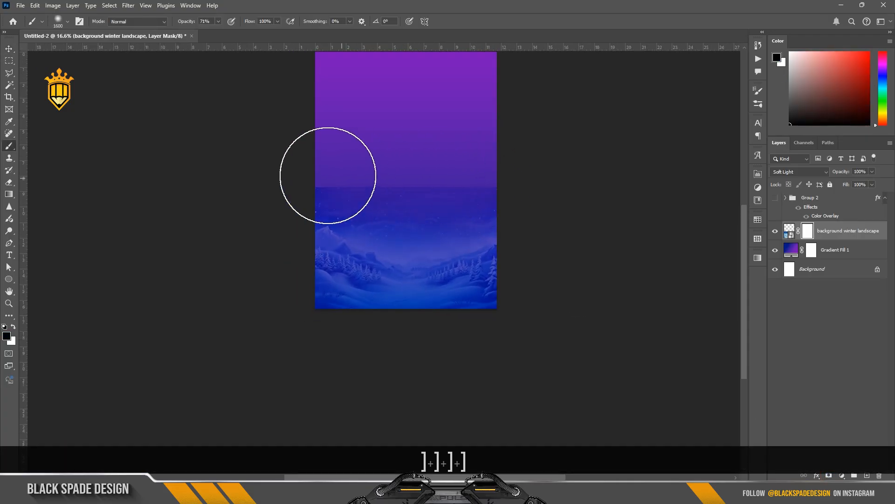
pyautogui.moveTo(326, 174)
pyautogui.mouseDown()
pyautogui.moveTo(277, 159)
pyautogui.moveTo(314, 79)
pyautogui.mouseUp()
pyautogui.moveTo(188, 25); pyautogui.dragTo(221, 28)
pyautogui.scroll(1, 350, 206)
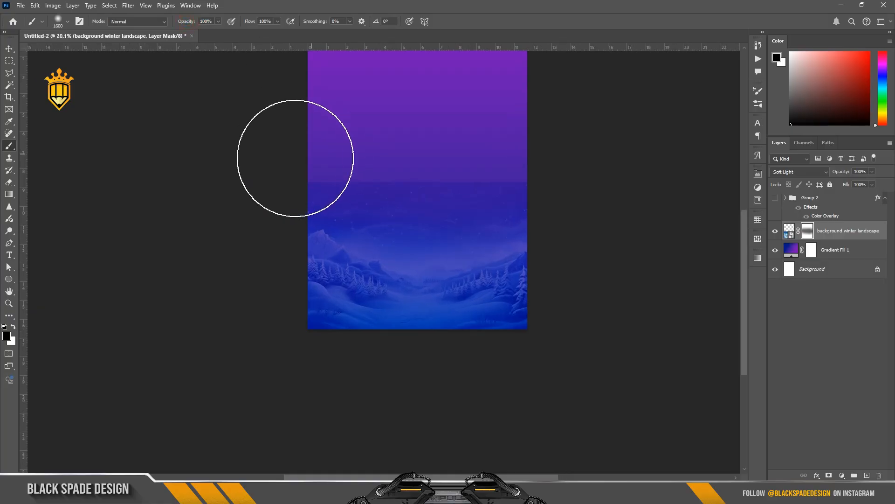
pyautogui.moveTo(289, 158)
pyautogui.mouseDown()
pyautogui.moveTo(486, 167)
pyautogui.moveTo(515, 157)
pyautogui.mouseUp()
pyautogui.moveTo(498, 161); pyautogui.dragTo(378, 167)
pyautogui.moveTo(388, 167)
pyautogui.mouseDown()
pyautogui.moveTo(390, 182)
pyautogui.moveTo(354, 171)
pyautogui.mouseUp()
pyautogui.moveTo(366, 171); pyautogui.dragTo(471, 181)
pyautogui.moveTo(476, 178)
pyautogui.mouseDown()
pyautogui.moveTo(488, 176)
pyautogui.moveTo(454, 150)
pyautogui.moveTo(444, 217)
pyautogui.mouseUp()
pyautogui.press('v')
# Add a Curves adjustment layer and pull the curve down to darken the image
pyautogui.scroll(-2, 461, 204)
pyautogui.scroll(1, 442, 177)
pyautogui.press('space')
pyautogui.click(841, 475)
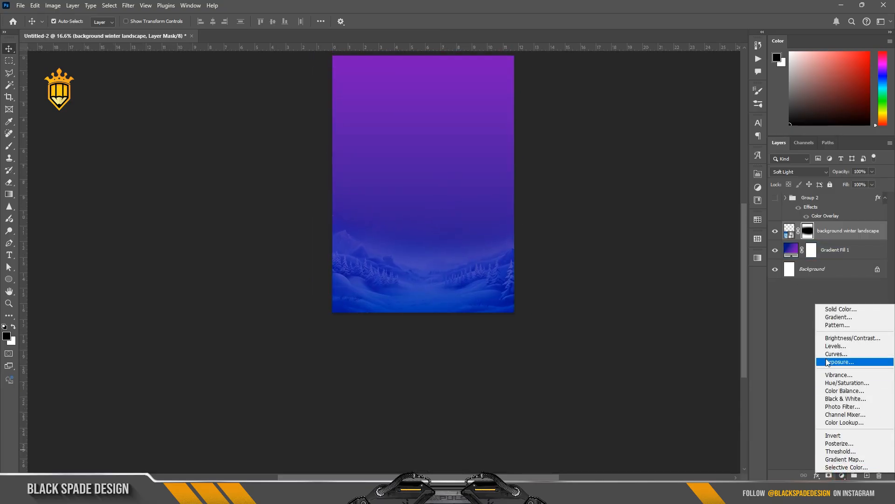
pyautogui.click(827, 354)
pyautogui.moveTo(693, 267); pyautogui.dragTo(698, 271)
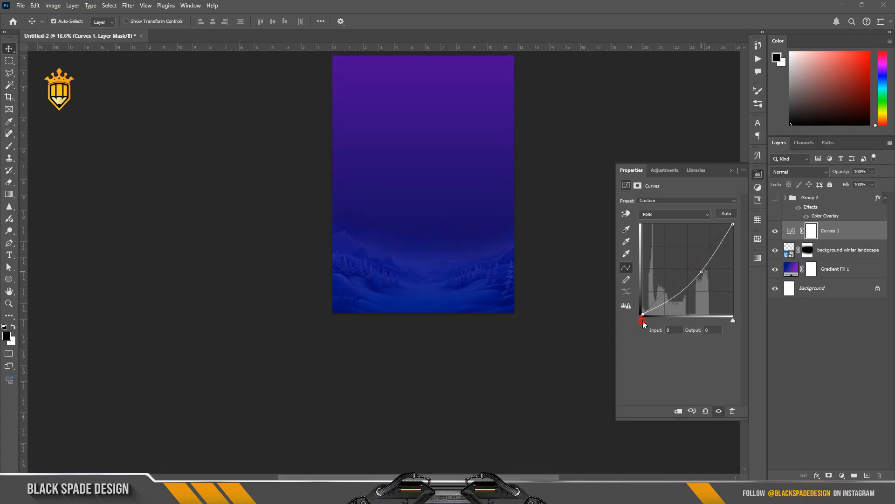
pyautogui.moveTo(643, 322); pyautogui.dragTo(643, 322)
pyautogui.click(732, 171)
# Paint more on the landscape's mask to soften the sky area further
pyautogui.scroll(-1, 476, 314)
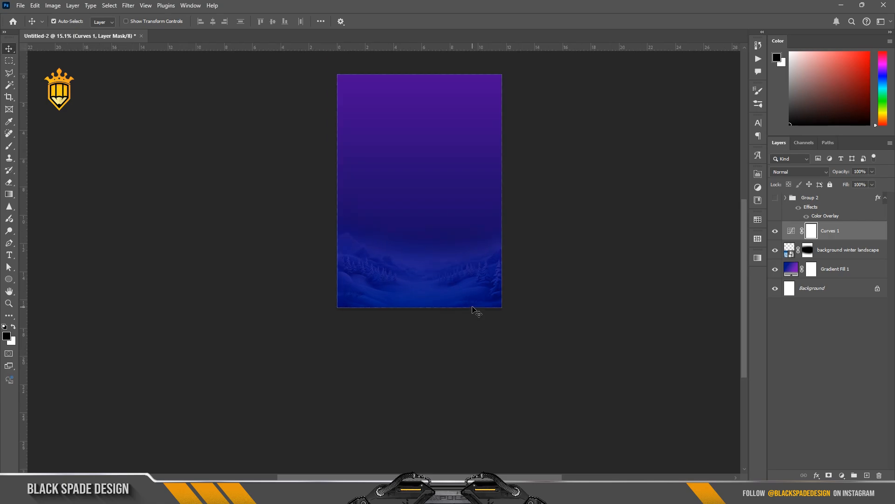
pyautogui.scroll(1, 472, 307)
pyautogui.click(808, 251)
pyautogui.press('b')
pyautogui.scroll(4, 402, 215)
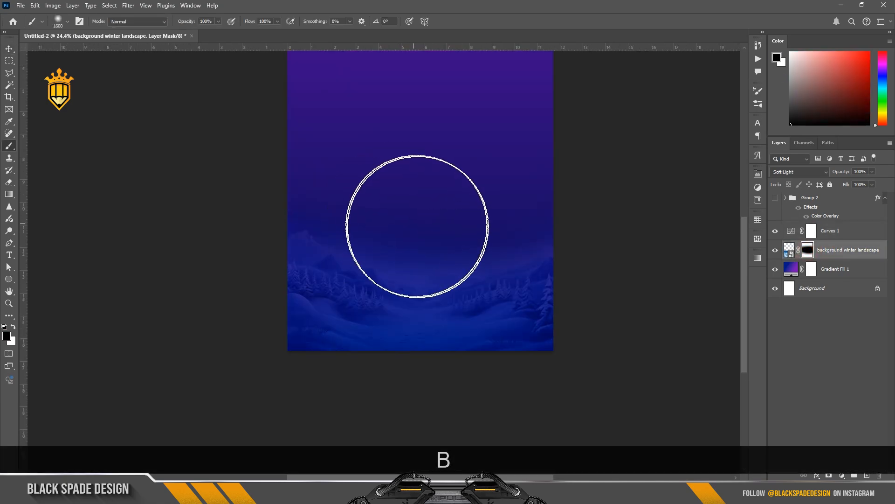
pyautogui.click(418, 226)
pyautogui.click(468, 194)
pyautogui.click(355, 168)
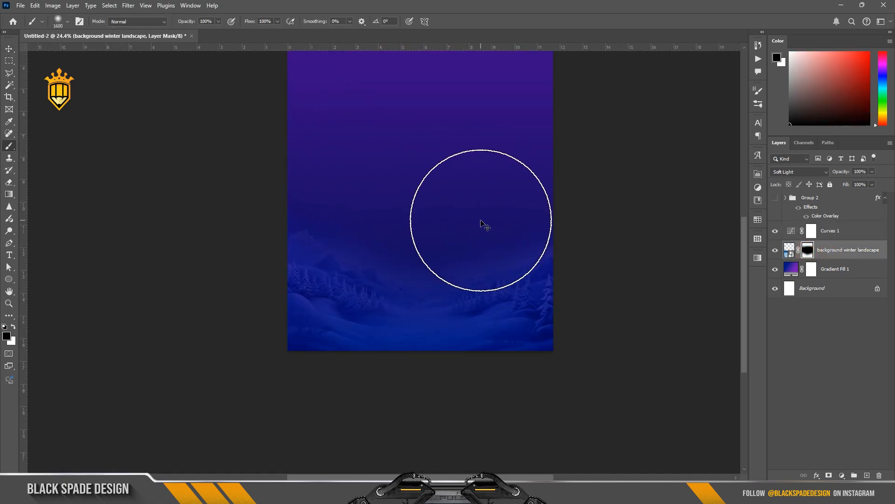
# Draw a circle about 5.9 in wide with the Ellipse tool on a new layer above the landscape
pyautogui.press('v')
pyautogui.scroll(-6, 461, 220)
pyautogui.press('space')
pyautogui.moveTo(454, 202); pyautogui.dragTo(444, 224)
pyautogui.click(851, 250)
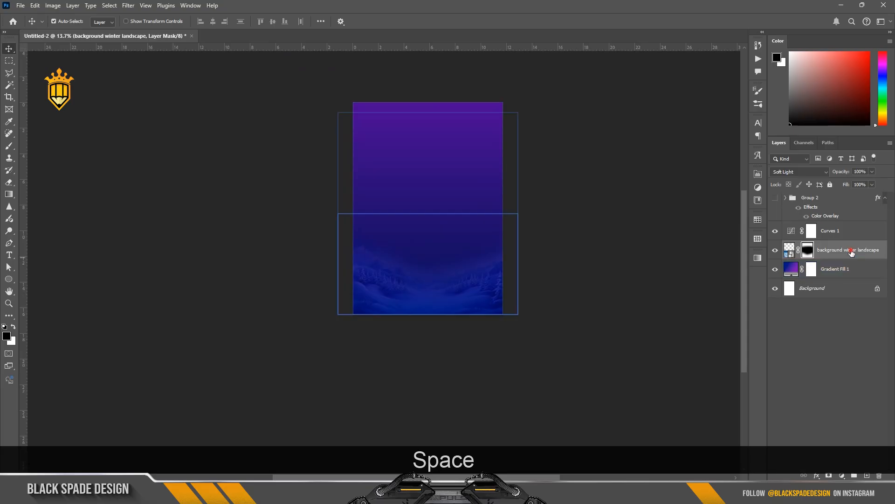
pyautogui.scroll(2, 429, 235)
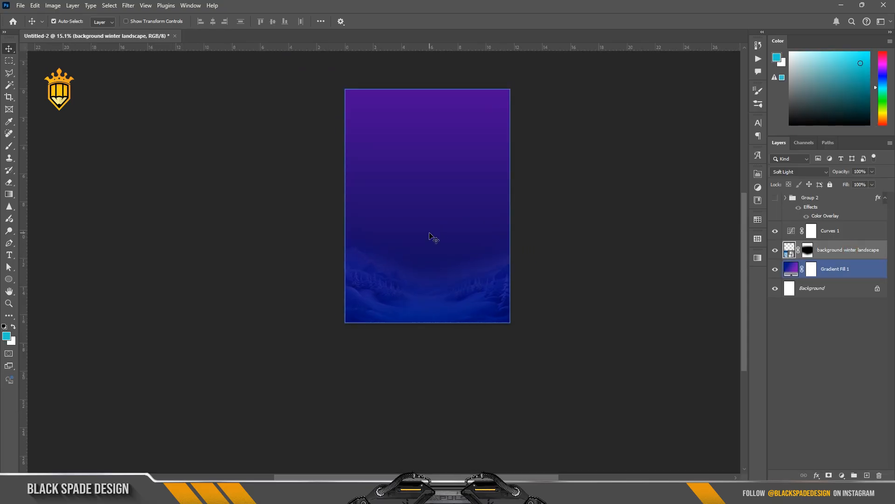
pyautogui.hotkey('alt', ']')
pyautogui.press('u')
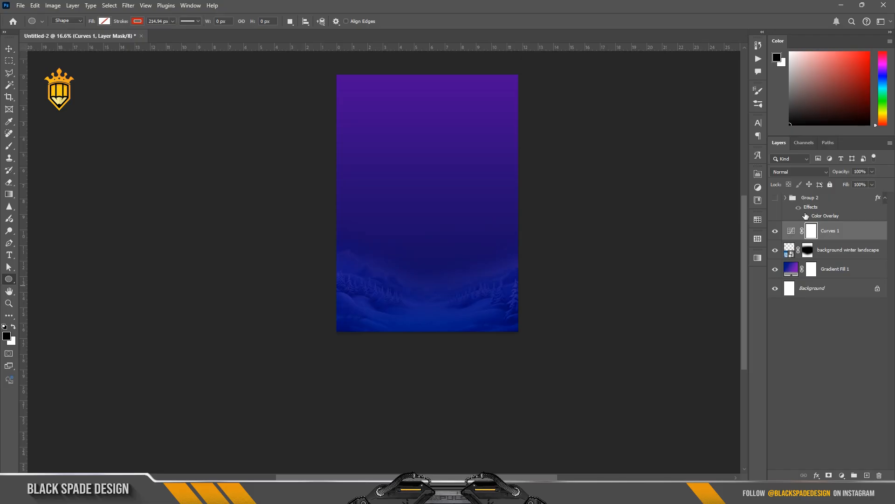
pyautogui.click(830, 255)
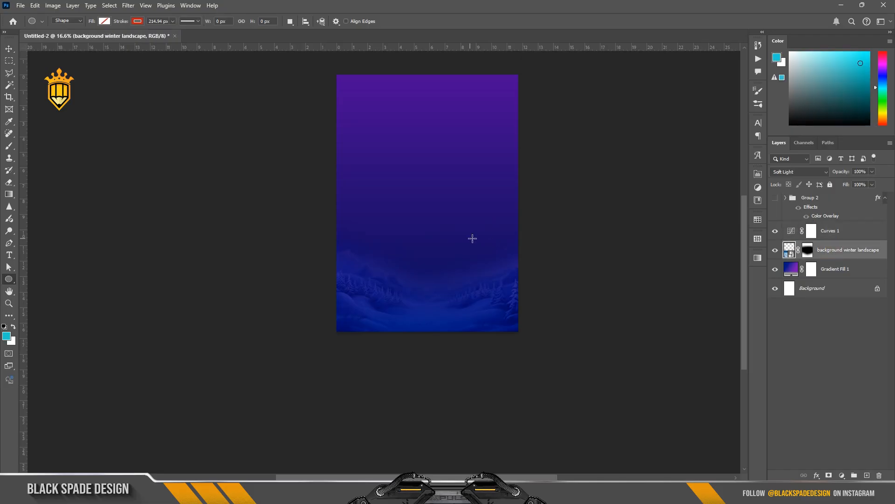
pyautogui.press('shift')
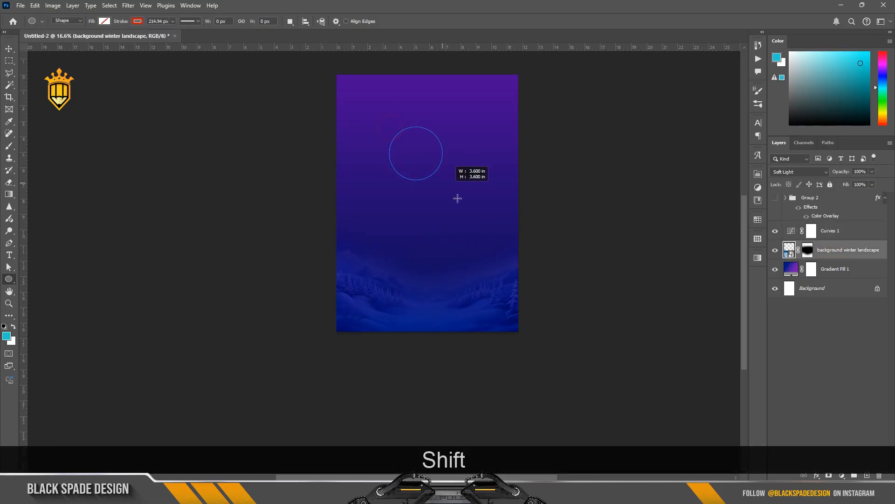
pyautogui.moveTo(457, 198); pyautogui.dragTo(481, 218)
# Remove the circle's stroke and fill it with cyan
pyautogui.click(138, 21)
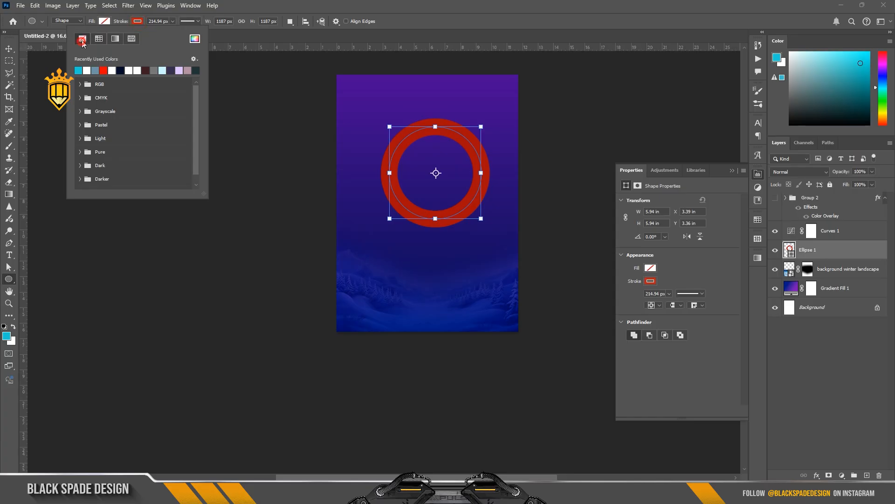
pyautogui.click(82, 41)
pyautogui.click(104, 22)
pyautogui.click(47, 70)
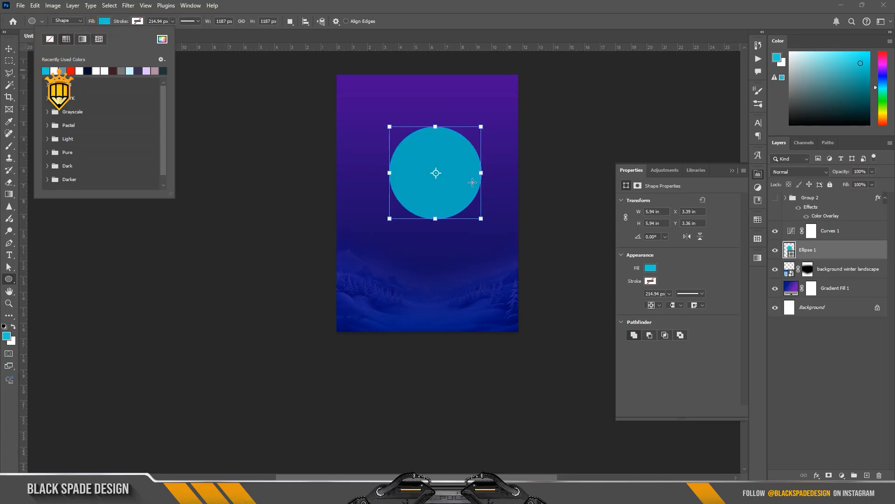
# Move the circle and enlarge it from its centre to about 9.7 in wide
pyautogui.press('v')
pyautogui.moveTo(454, 182); pyautogui.dragTo(441, 186)
pyautogui.hotkey('ctrl', 't')
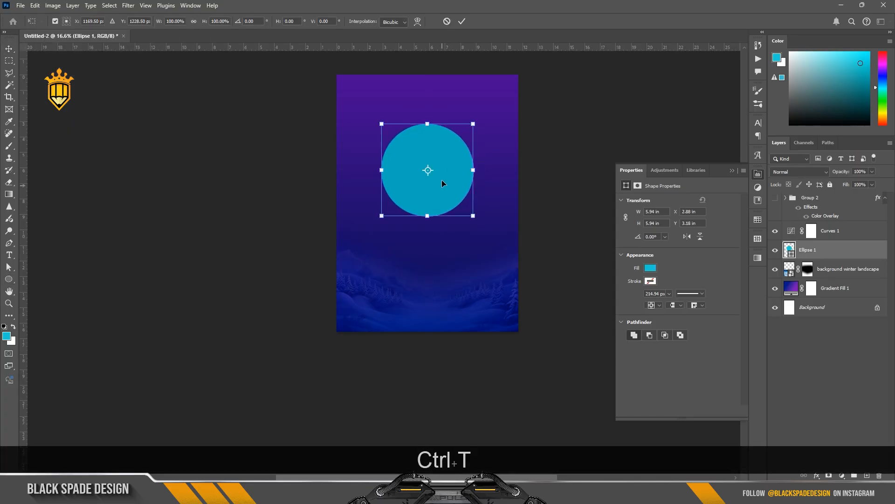
pyautogui.scroll(2, 442, 183)
pyautogui.moveTo(480, 111); pyautogui.dragTo(528, 92)
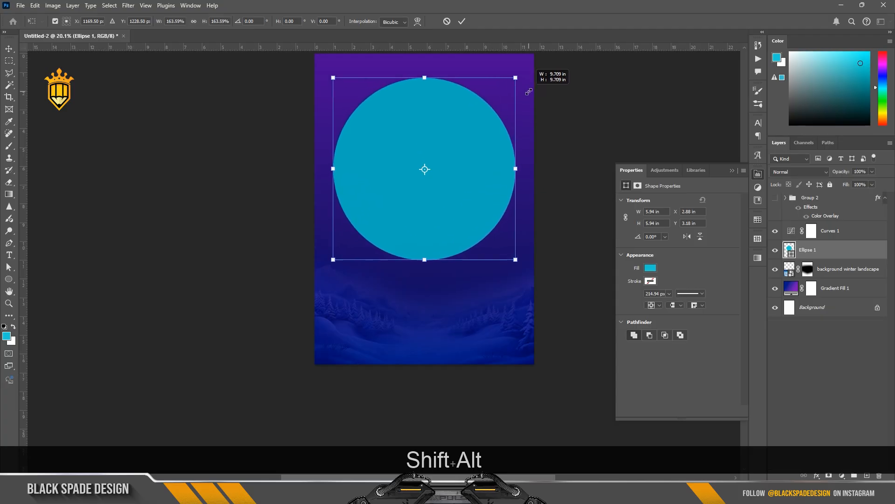
pyautogui.press('Return')
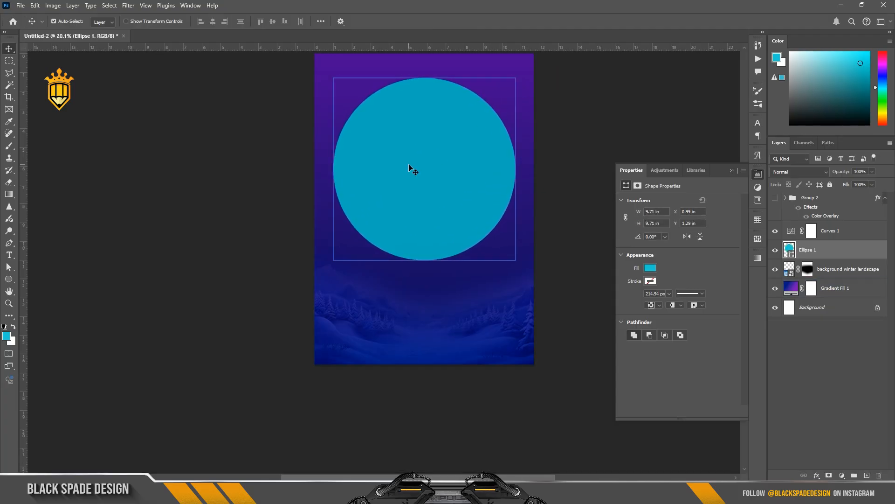
# Set the circle layer's blend mode to Overlay
pyautogui.click(807, 172)
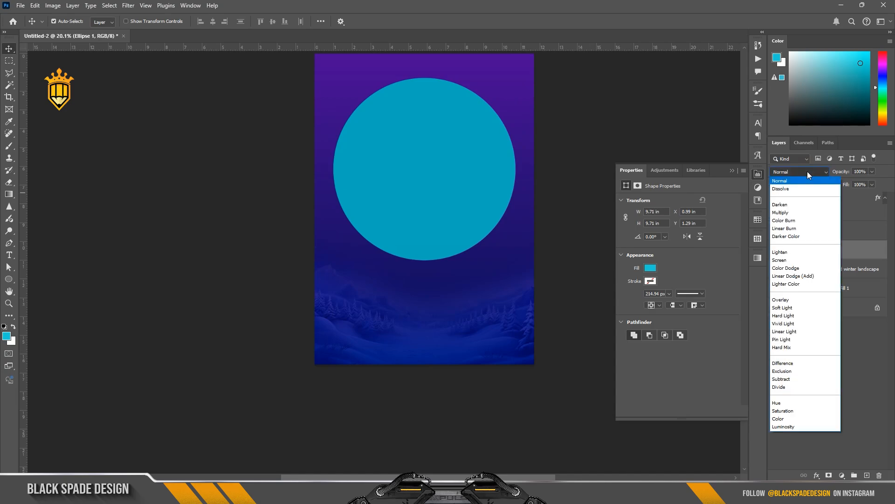
pyautogui.click(788, 300)
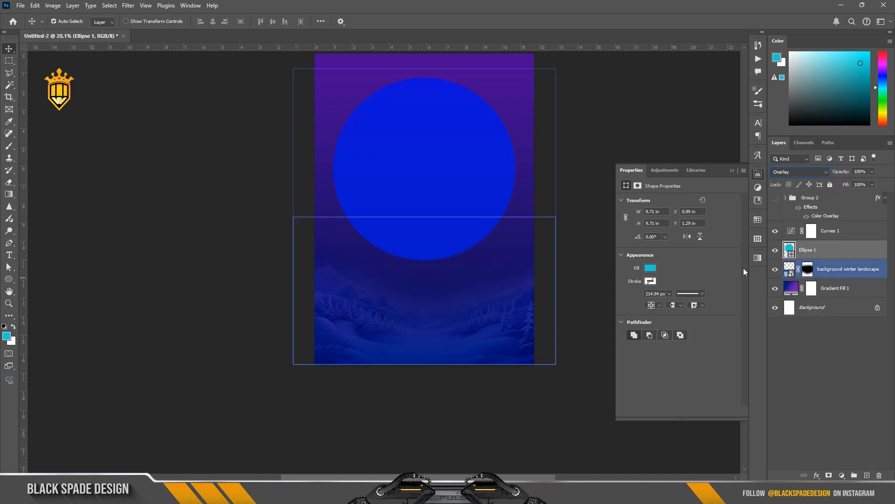
pyautogui.press('ctrl')
# Duplicate the circle and scale the copy down from its centre to about 7.7 in
pyautogui.hotkey('ctrl', 'j')
pyautogui.hotkey('ctrl', 't')
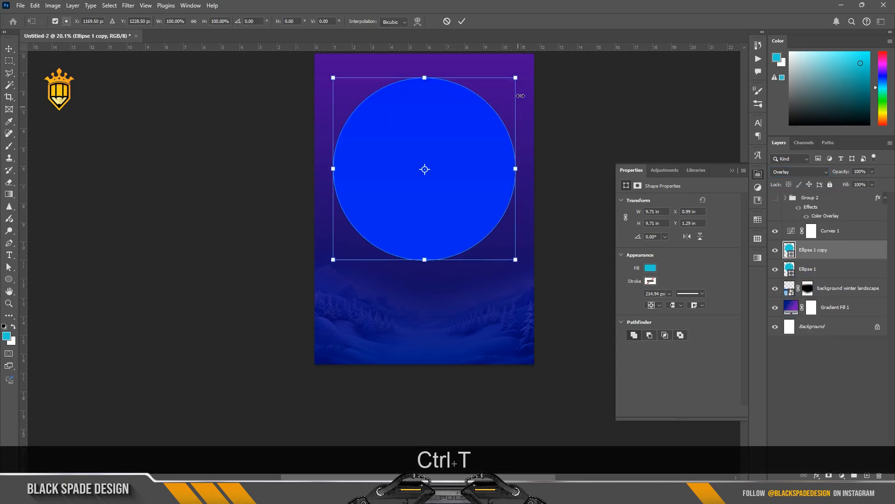
pyautogui.moveTo(516, 78); pyautogui.dragTo(487, 88)
pyautogui.press('Return')
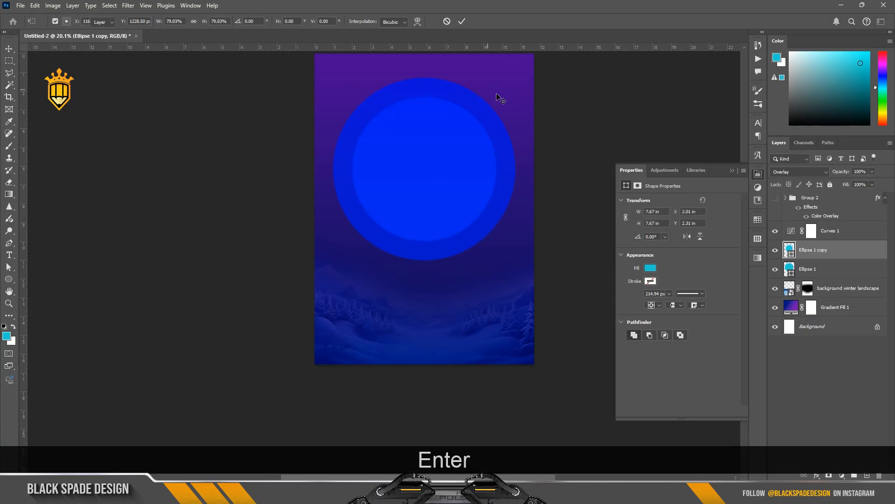
# Duplicate the inner circle again and scale the new copy down from its centre to about 5.7 in
pyautogui.keyDown('ctrl'); pyautogui.click(809, 268); pyautogui.keyUp('ctrl')
pyautogui.moveTo(809, 268); pyautogui.dragTo(803, 224)
pyautogui.scroll(3, 451, 168)
pyautogui.moveTo(452, 168); pyautogui.dragTo(444, 225)
pyautogui.click(817, 238)
pyautogui.hotkey('ctrl', 'j')
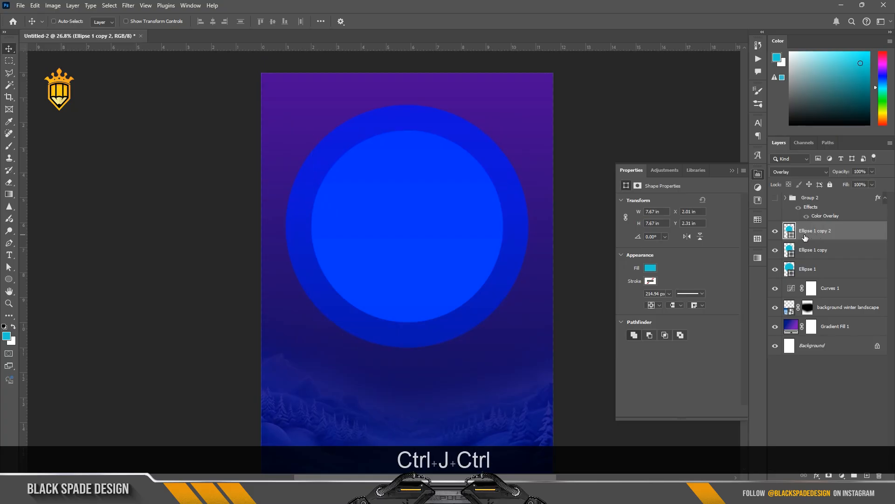
pyautogui.hotkey('ctrl', 't')
pyautogui.moveTo(524, 128); pyautogui.dragTo(474, 150)
pyautogui.press('Return')
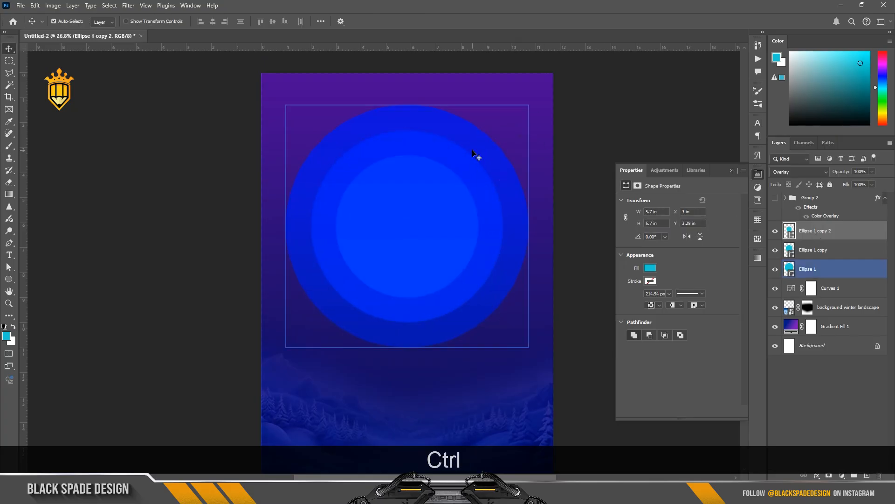
# Duplicate the smallest circle and scale the new copy down from its centre to about 3.9 in
pyautogui.hotkey('ctrl', 'j')
pyautogui.hotkey('ctrl', 't')
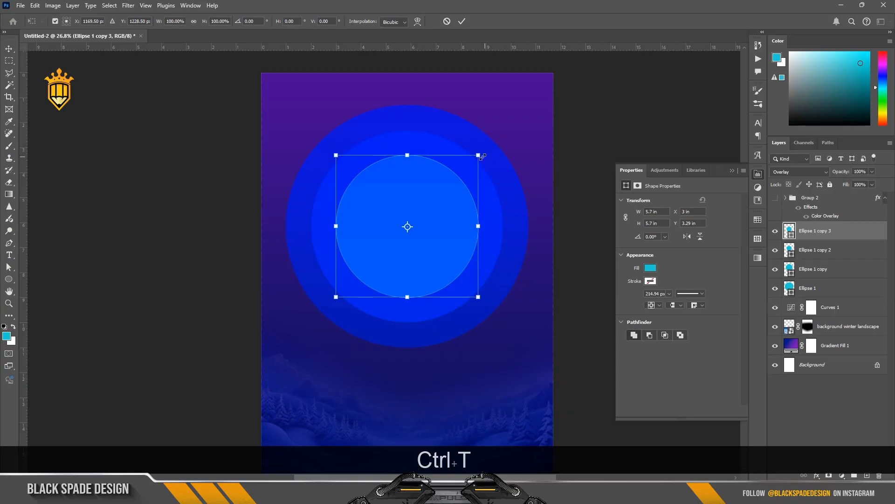
pyautogui.moveTo(482, 157); pyautogui.dragTo(451, 168)
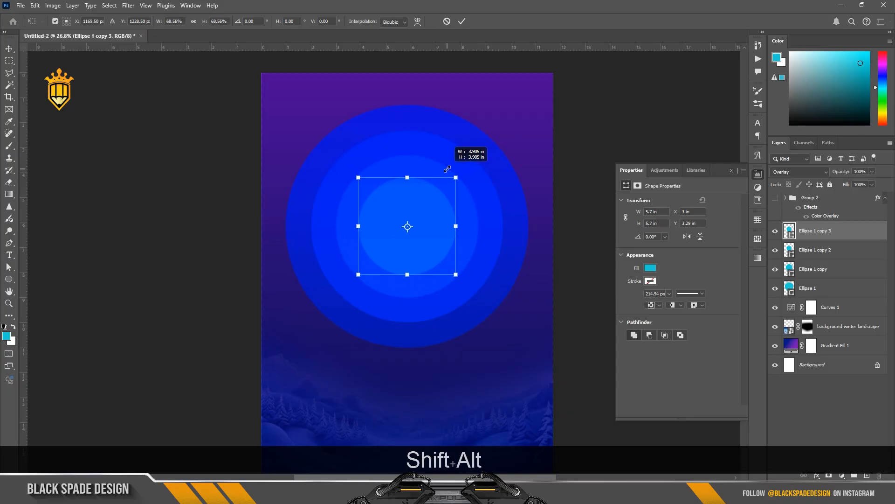
pyautogui.press('Return')
# Duplicate the four circle layers and set all eight circle layers' opacity to 50%
pyautogui.keyDown('shift'); pyautogui.click(821, 289); pyautogui.keyUp('shift')
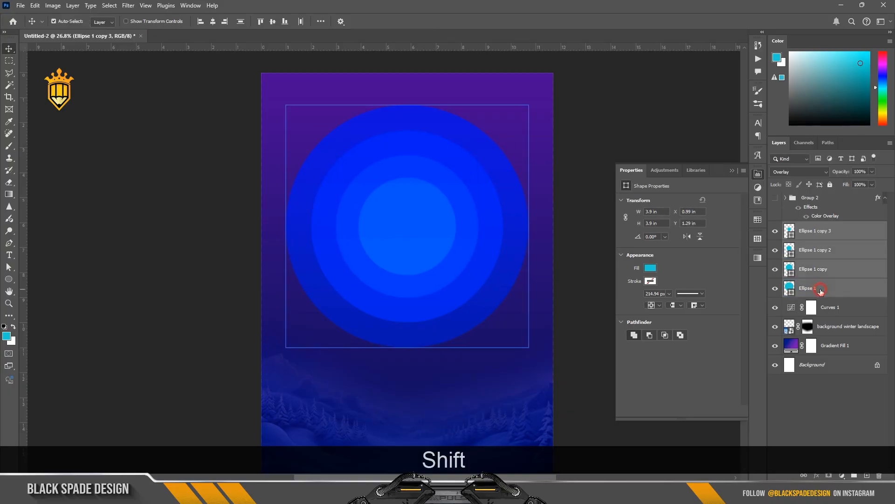
pyautogui.hotkey('ctrl', 'j')
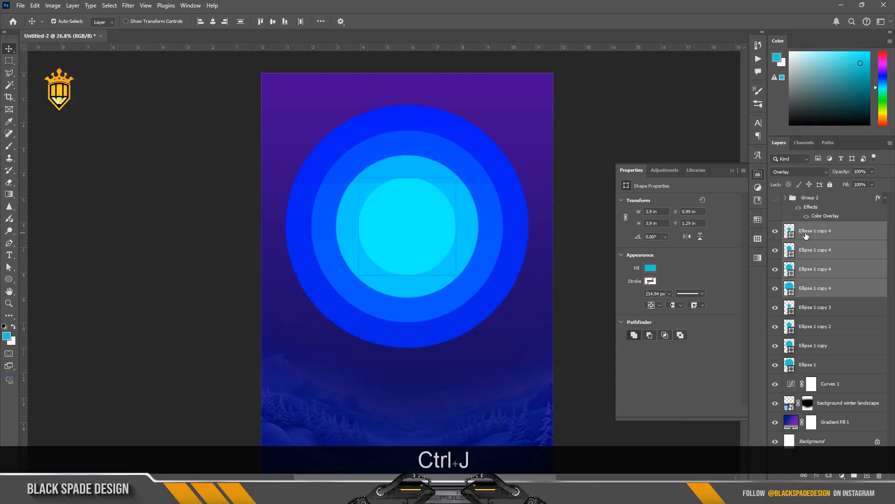
pyautogui.click(821, 231)
pyautogui.keyDown('shift'); pyautogui.click(817, 365); pyautogui.keyUp('shift')
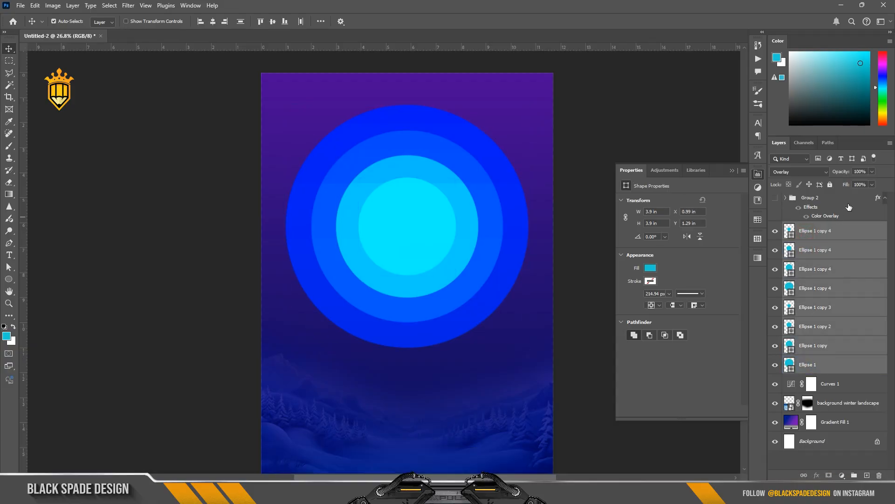
pyautogui.press('Return')
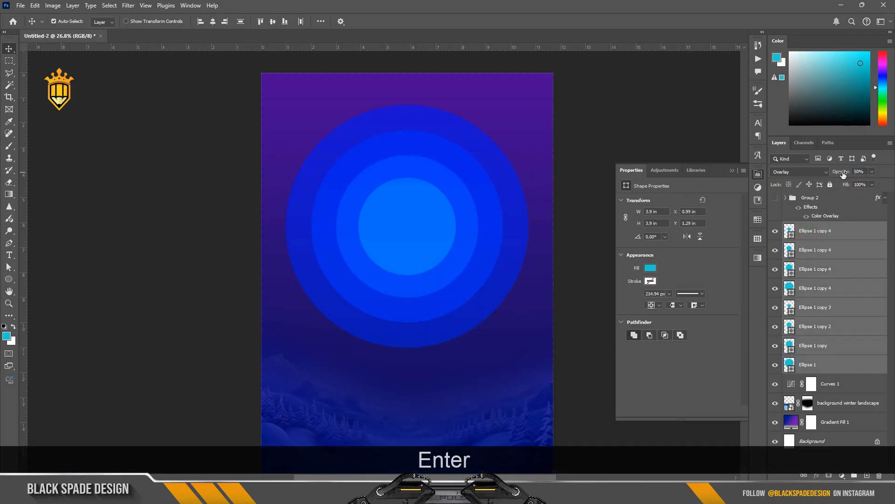
pyautogui.scroll(8, 399, 247)
pyautogui.moveTo(420, 281); pyautogui.dragTo(402, 271)
pyautogui.scroll(-8, 406, 276)
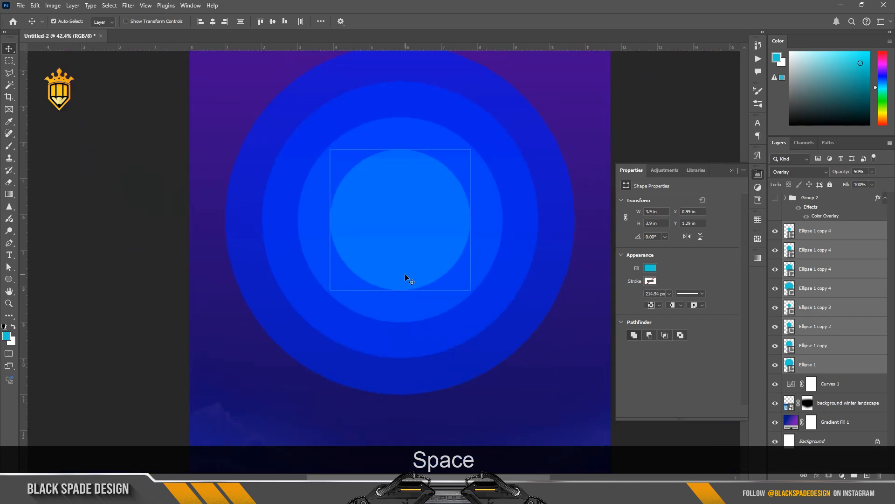
pyautogui.click(775, 422)
pyautogui.click(775, 422)
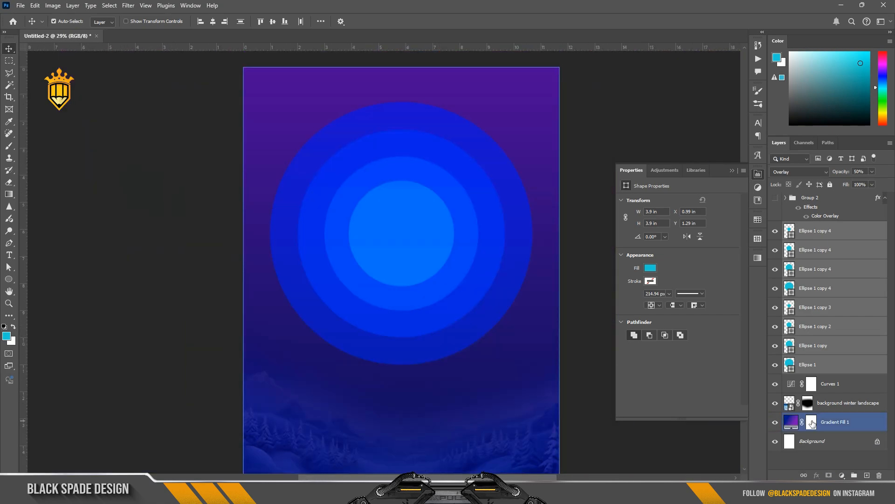
pyautogui.click(840, 422)
pyautogui.click(368, 223)
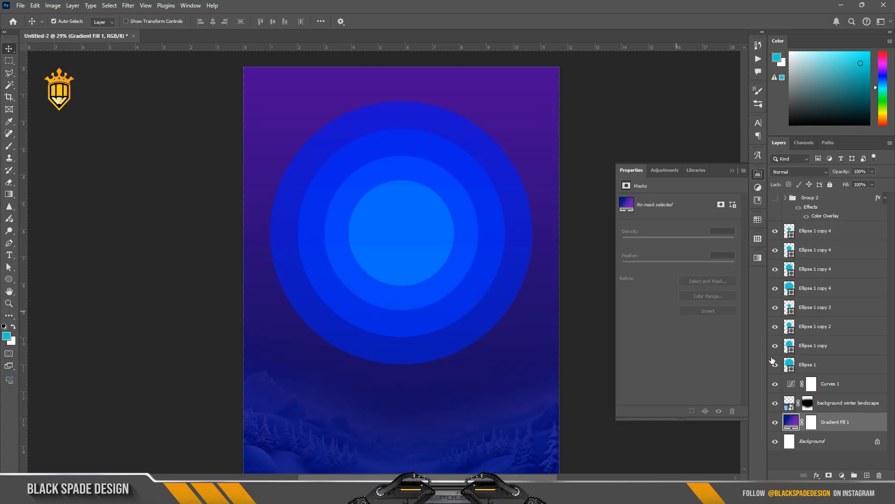
# Scale all eight circles up together to about 10.2 in and move them toward the top of the poster
pyautogui.click(807, 365)
pyautogui.keyDown('shift'); pyautogui.click(812, 235); pyautogui.keyUp('shift')
pyautogui.scroll(-1, 466, 216)
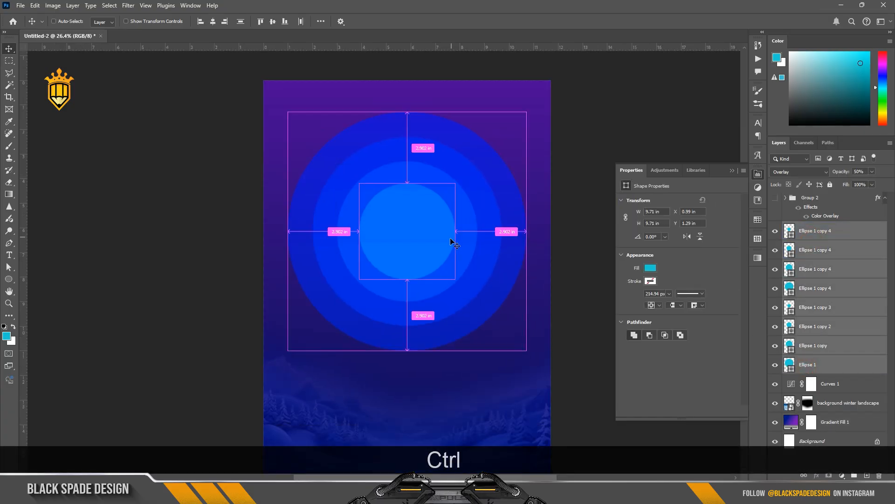
pyautogui.hotkey('ctrl', 't')
pyautogui.moveTo(402, 229); pyautogui.dragTo(410, 183)
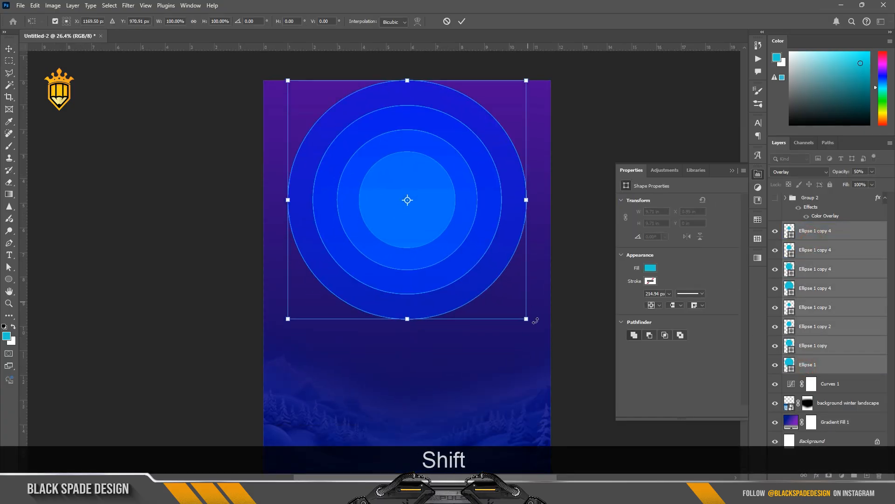
pyautogui.moveTo(526, 320); pyautogui.dragTo(533, 325)
pyautogui.moveTo(401, 117); pyautogui.dragTo(403, 122)
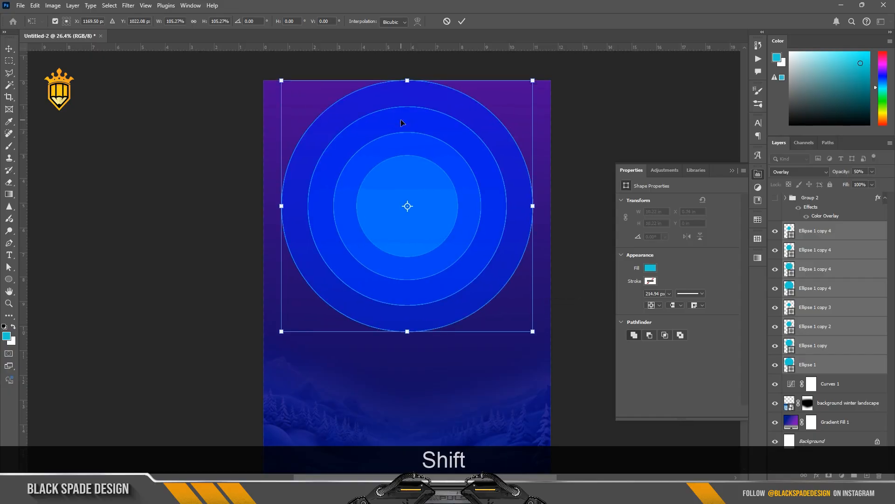
pyautogui.press('Return')
# Place the snow photo into the poster and scale it to about 17.1 by 11.4 in over the upper area
pyautogui.scroll(-1, 350, 176)
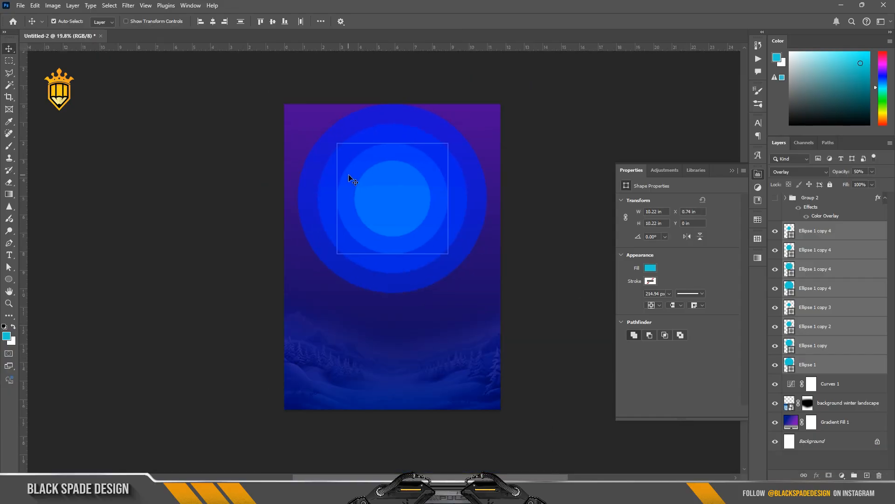
pyautogui.scroll(1, 396, 206)
pyautogui.click(831, 233)
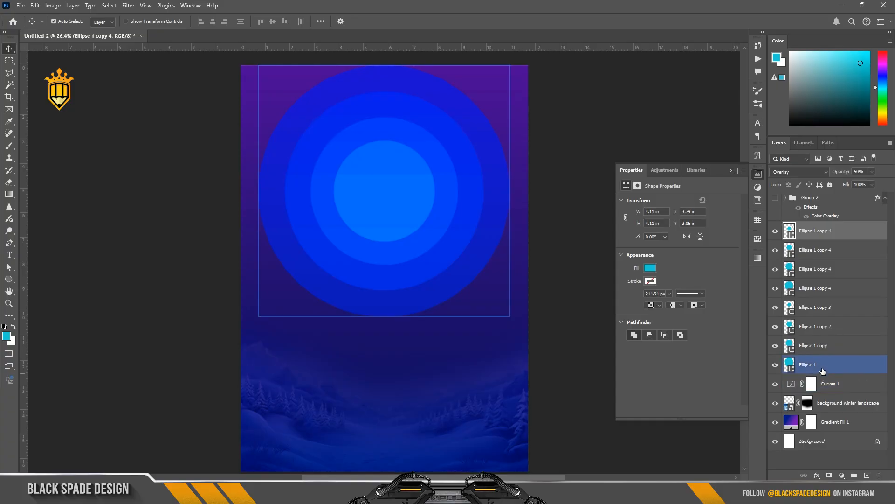
pyautogui.click(373, 494)
pyautogui.moveTo(500, 117); pyautogui.dragTo(414, 296)
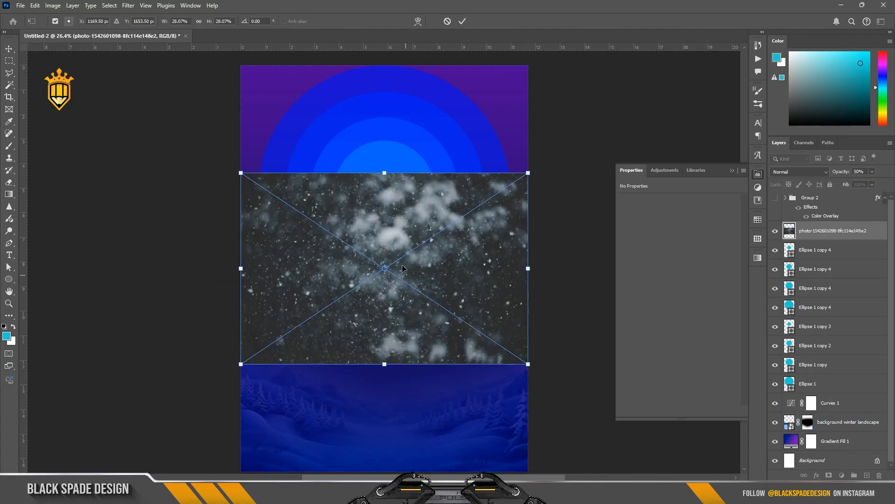
pyautogui.scroll(-2, 402, 265)
pyautogui.moveTo(497, 194); pyautogui.dragTo(547, 160)
pyautogui.moveTo(448, 273); pyautogui.dragTo(448, 226)
pyautogui.press('Return')
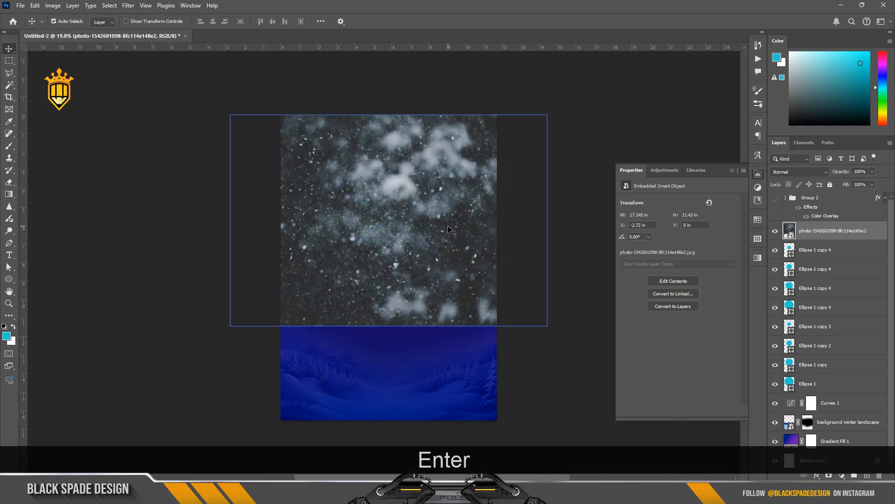
# Set the snow photo's blend mode to Screen and add a layer mask to it
pyautogui.click(787, 170)
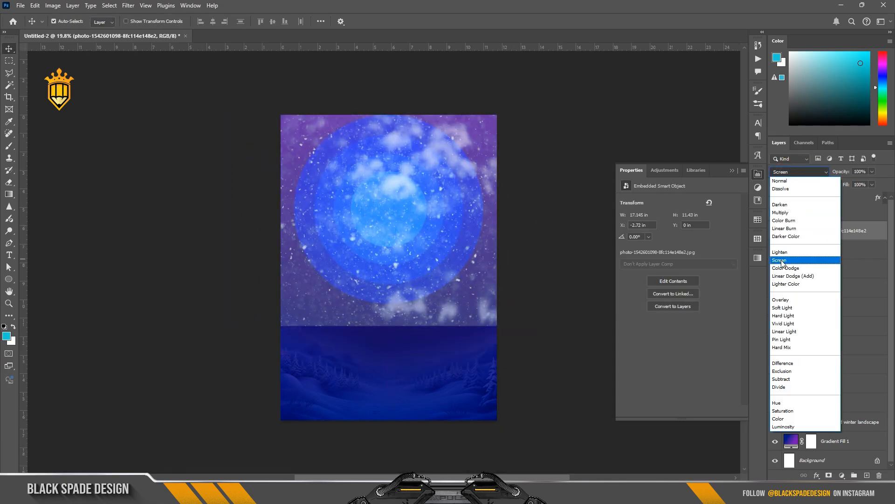
pyautogui.click(783, 260)
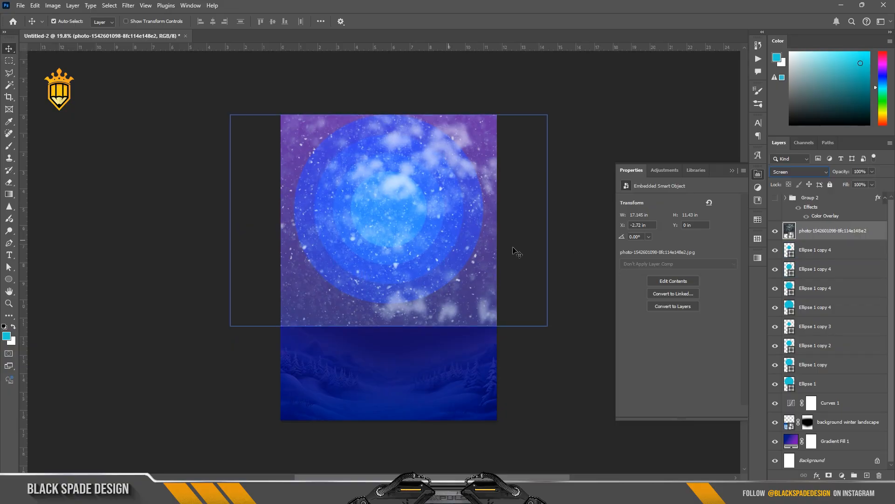
pyautogui.click(828, 475)
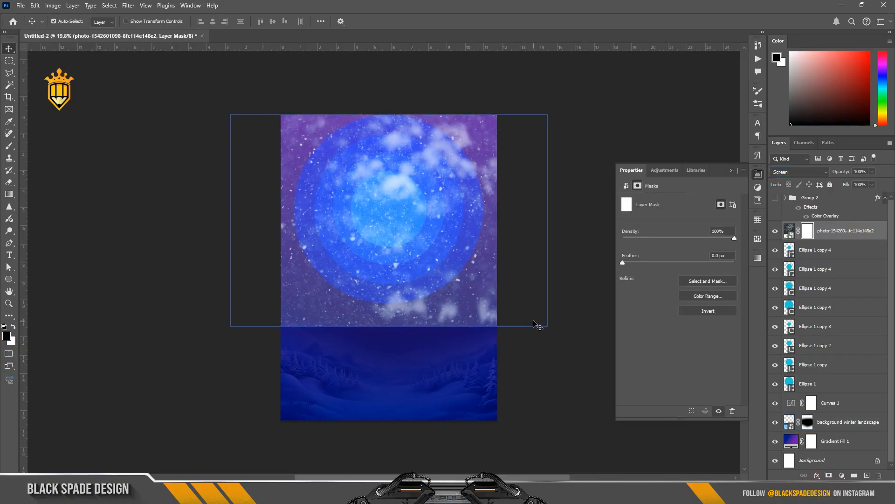
# Move the snow photo layer below all the circle layers, with the Brush tool ready on its mask
pyautogui.press('b')
pyautogui.scroll(2, 429, 313)
pyautogui.click(458, 312)
pyautogui.scroll(-1, 475, 329)
pyautogui.press(']')
pyautogui.press(']')
pyautogui.press(']')
pyautogui.press(']')
pyautogui.press(']')
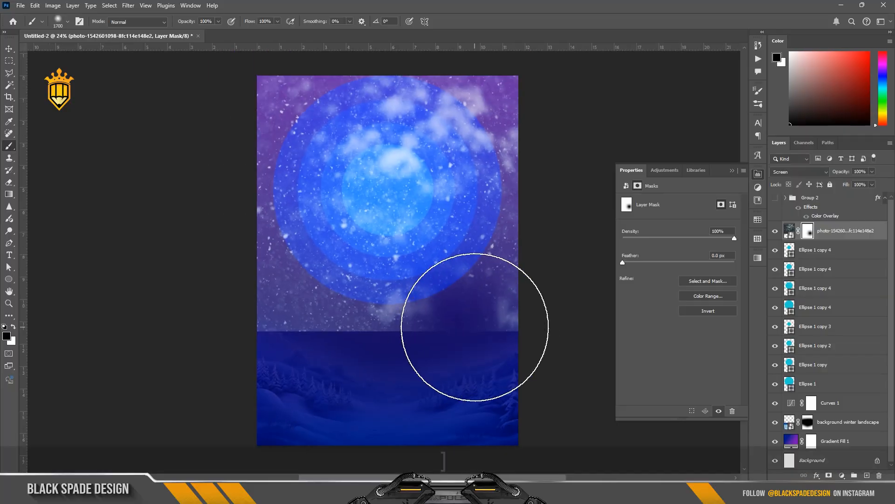
pyautogui.moveTo(829, 233); pyautogui.dragTo(811, 393)
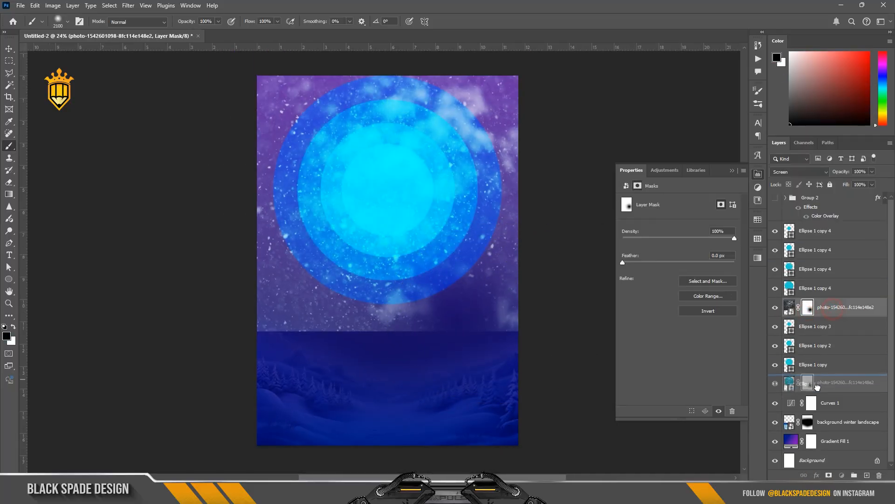
pyautogui.click(790, 383)
pyautogui.click(807, 384)
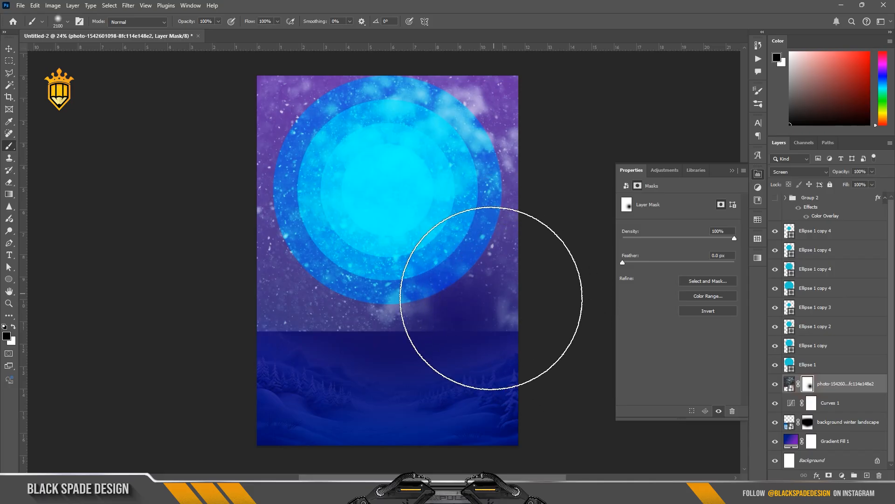
# Paint black on the snow photo's mask with a large soft brush to hide snow over the lower landscape
pyautogui.press(']')
pyautogui.press(']')
pyautogui.press(']')
pyautogui.press(']')
pyautogui.press(']')
pyautogui.press(']')
pyautogui.press(']')
pyautogui.press(']')
pyautogui.press(']')
pyautogui.press(']')
pyautogui.press(']')
pyautogui.click(335, 323)
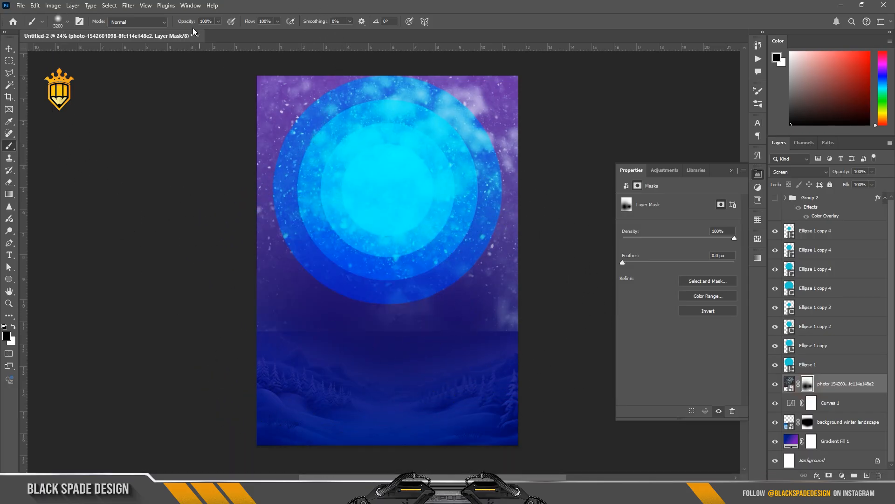
pyautogui.scroll(-2, 336, 168)
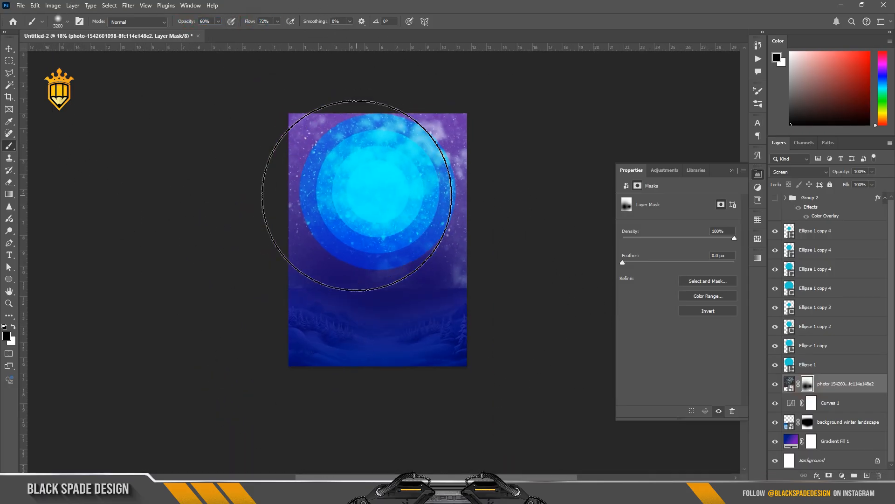
pyautogui.press('[')
pyautogui.press('[')
pyautogui.press('[')
pyautogui.press('[')
pyautogui.press('[')
pyautogui.press('[')
pyautogui.press('[')
pyautogui.press('[')
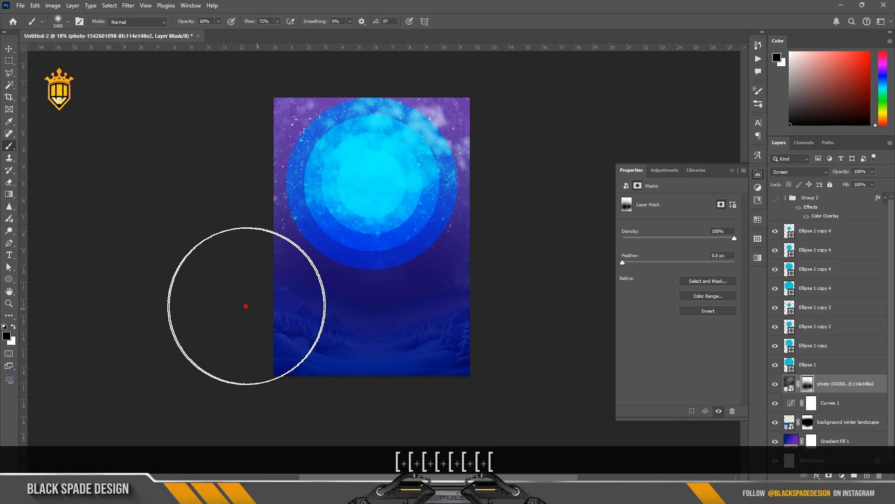
pyautogui.press(']')
pyautogui.press(']')
pyautogui.press('[')
pyautogui.press('[')
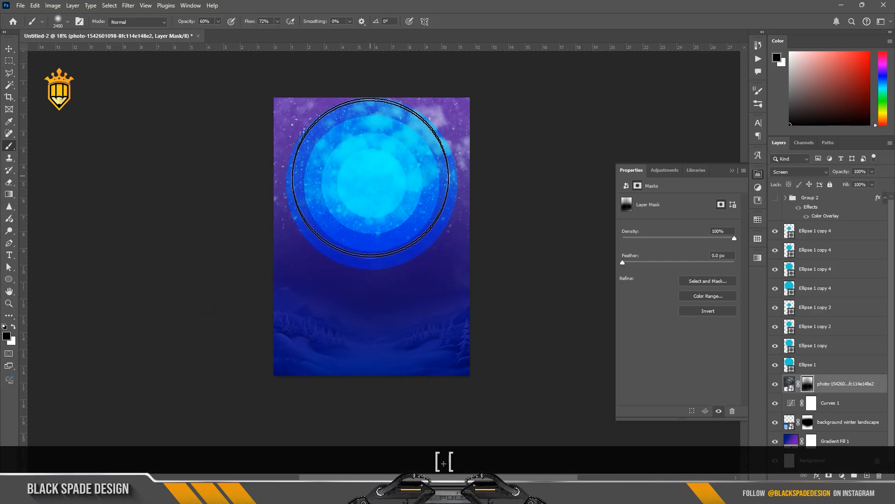
pyautogui.click(372, 176)
# Keep painting the photo's mask with a smaller brush to fade the snow across the landscape
pyautogui.scroll(3, 360, 258)
pyautogui.press('x')
pyautogui.click(369, 279)
pyautogui.press('x')
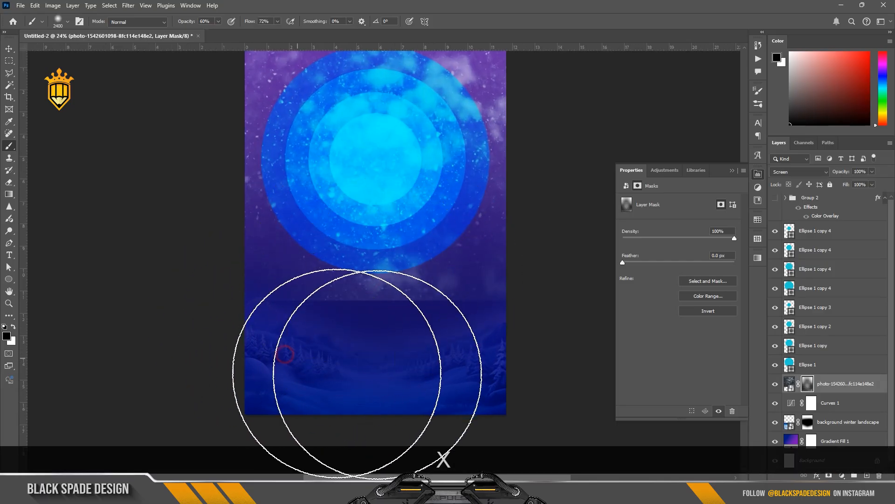
pyautogui.click(400, 373)
pyautogui.press('[')
pyautogui.press('[')
pyautogui.press('[')
pyautogui.press('[')
pyautogui.press('[')
pyautogui.moveTo(490, 327); pyautogui.dragTo(242, 380)
pyautogui.click(347, 386)
pyautogui.moveTo(339, 353); pyautogui.dragTo(268, 349)
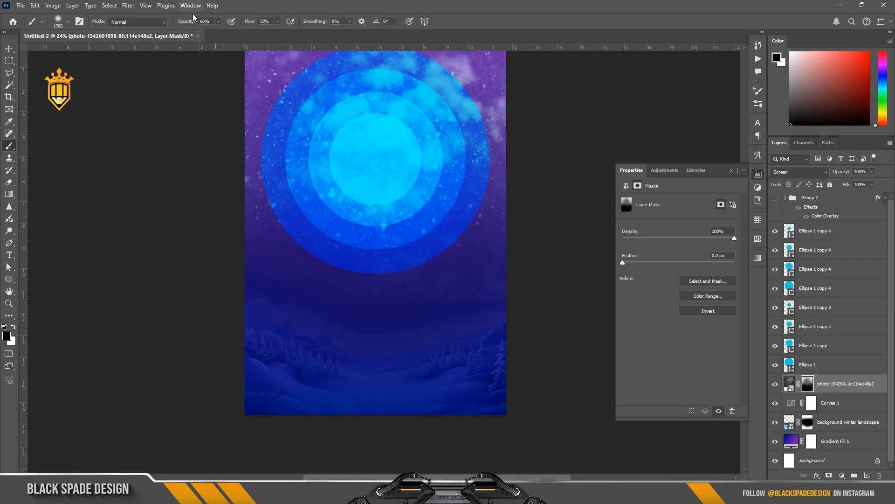
# Set brush opacity to about 69% and paint the mask near the poster's top corners to soften the snow
pyautogui.press('0')
pyautogui.moveTo(166, 24); pyautogui.dragTo(166, 24)
pyautogui.scroll(1, 369, 228)
pyautogui.press(']')
pyautogui.scroll(-5, 397, 246)
pyautogui.press(']')
pyautogui.click(474, 97)
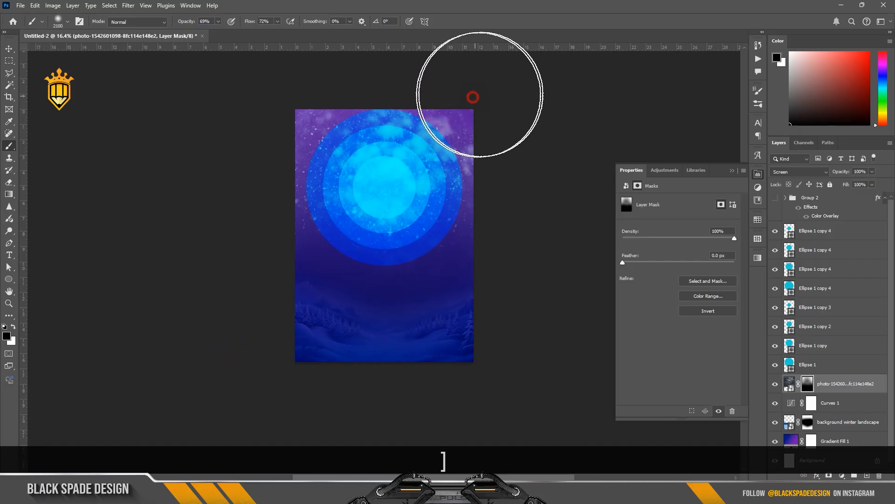
pyautogui.click(308, 86)
pyautogui.scroll(1, 386, 256)
pyautogui.moveTo(386, 256); pyautogui.dragTo(362, 283)
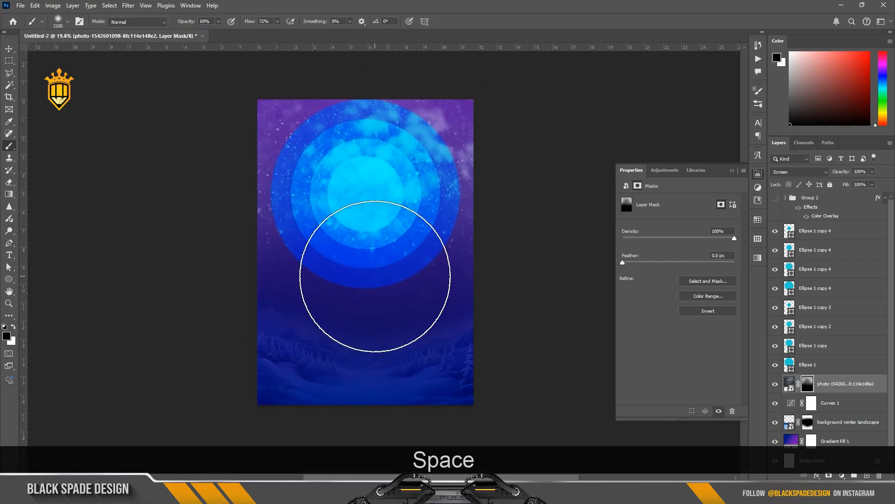
# Place the deer image of Santa's sleigh above the circles and scale it to about 7.2 by 4.5 in, centred in the circles
pyautogui.press('v')
pyautogui.click(376, 272)
pyautogui.click(318, 236)
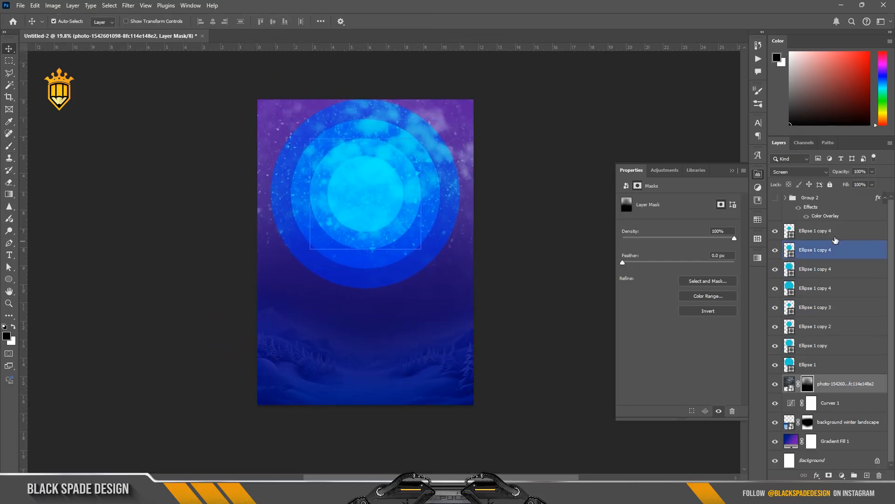
pyautogui.moveTo(381, 492)
pyautogui.click(383, 431)
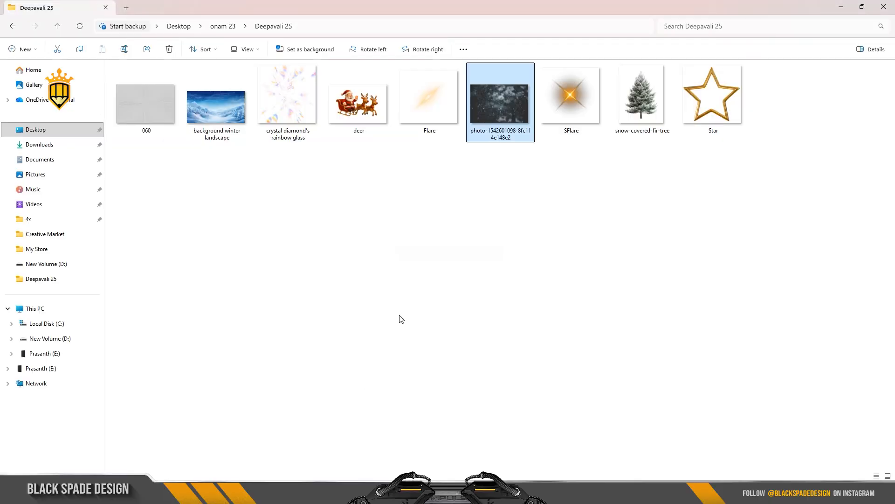
pyautogui.moveTo(357, 102); pyautogui.dragTo(462, 490)
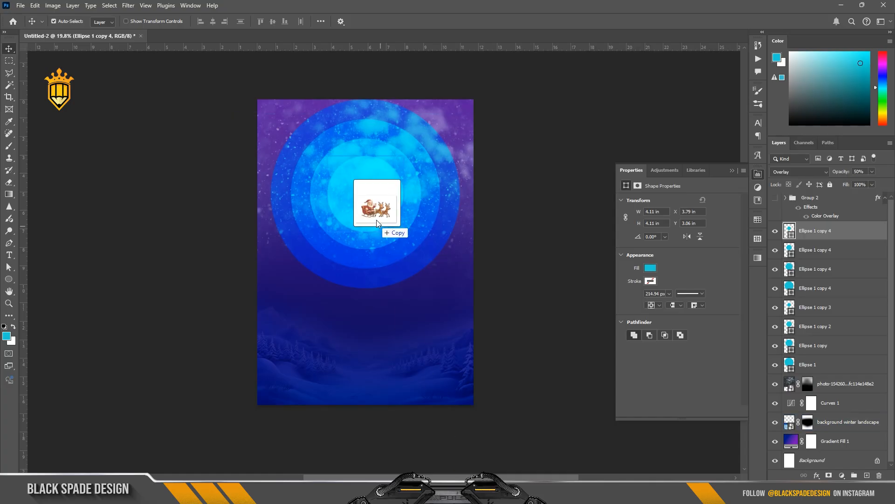
pyautogui.moveTo(376, 220); pyautogui.dragTo(363, 197)
pyautogui.moveTo(392, 268); pyautogui.dragTo(395, 189)
pyautogui.scroll(1, 394, 190)
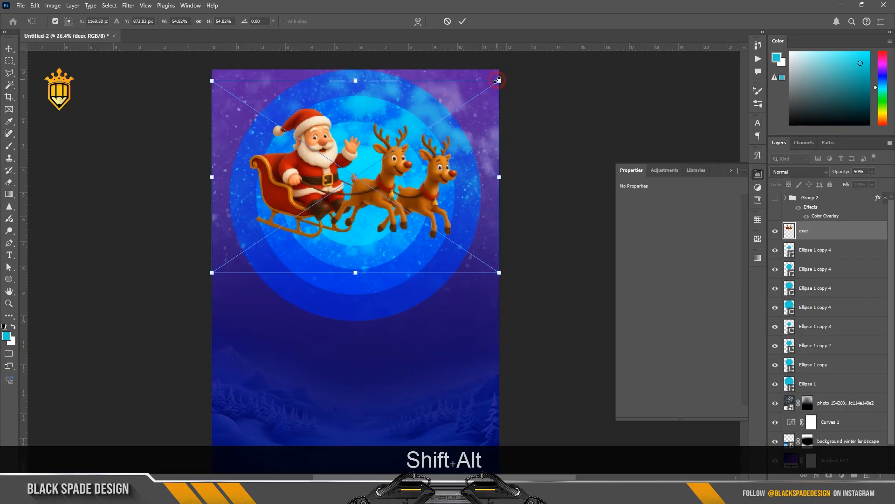
pyautogui.moveTo(498, 80); pyautogui.dragTo(478, 95)
pyautogui.moveTo(401, 142); pyautogui.dragTo(402, 159)
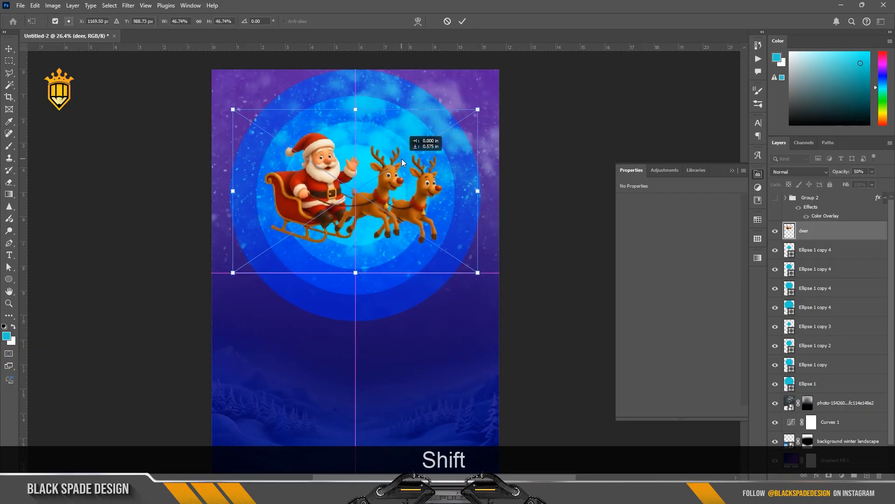
pyautogui.press('Return')
# Apply Color Balance to the sleigh smart object, shifting the midtones slightly towards red
pyautogui.scroll(1, 375, 194)
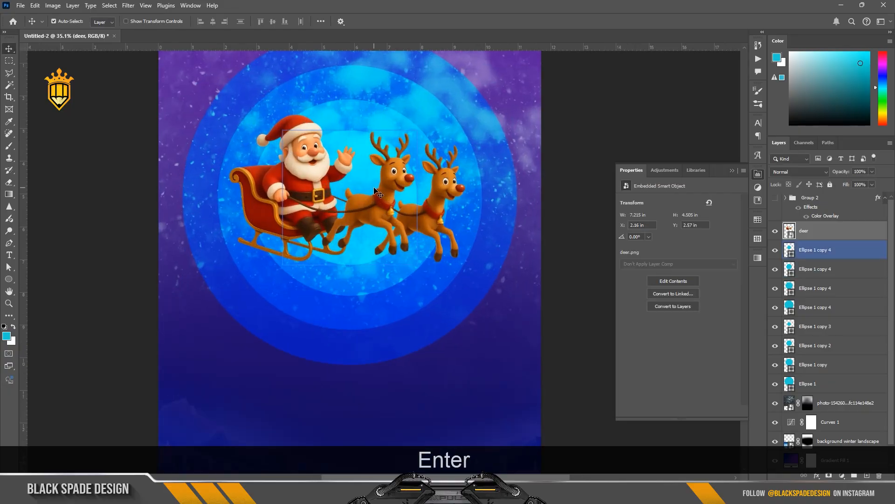
pyautogui.hotkey('ctrl', 'b')
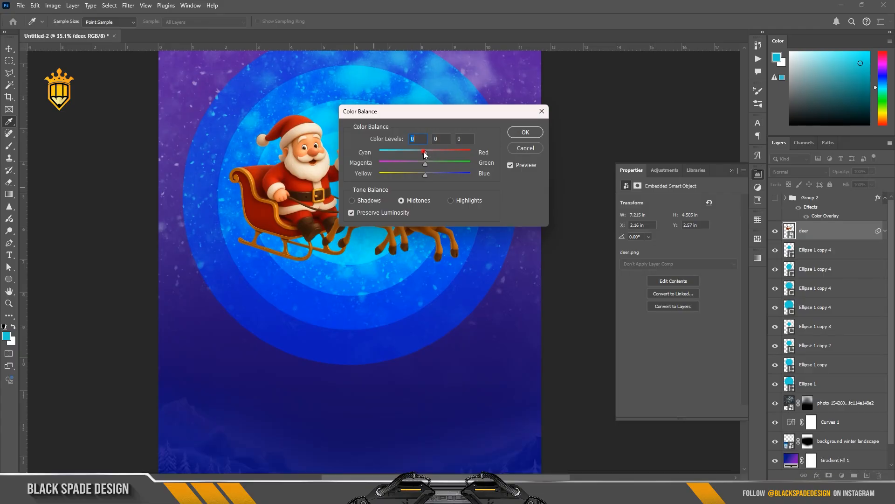
pyautogui.moveTo(427, 164); pyautogui.dragTo(442, 175)
pyautogui.click(526, 132)
# Apply Levels to the sleigh smart object with input black at 10 and input white at 236
pyautogui.press('v')
pyautogui.scroll(3, 307, 226)
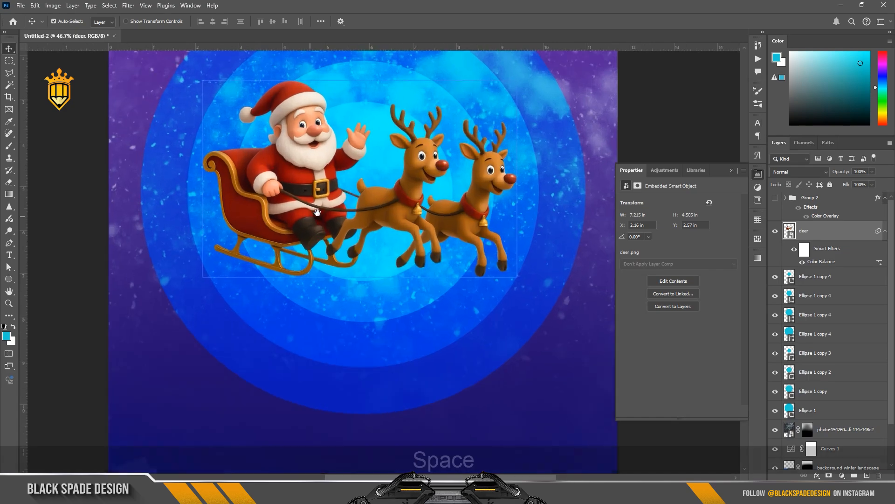
pyautogui.moveTo(308, 218); pyautogui.dragTo(317, 241)
pyautogui.hotkey('ctrl', 'l')
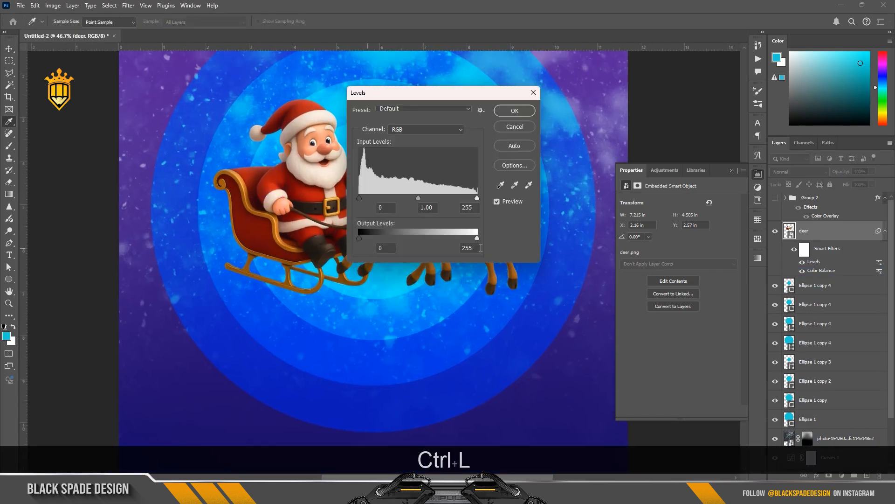
pyautogui.moveTo(476, 198); pyautogui.dragTo(468, 198)
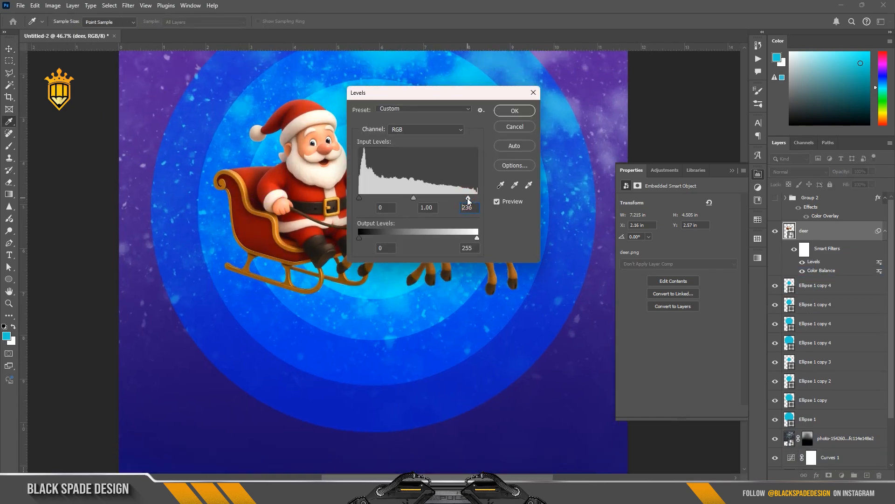
pyautogui.moveTo(362, 197); pyautogui.dragTo(364, 197)
pyautogui.click(520, 111)
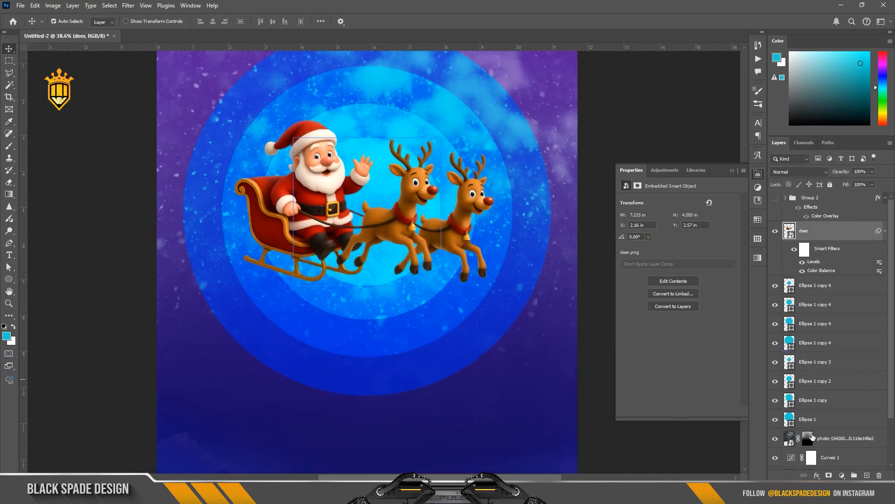
# Add a Curves adjustment layer above the sleigh with the black input raised to 31 and its mask inverted
pyautogui.click(841, 475)
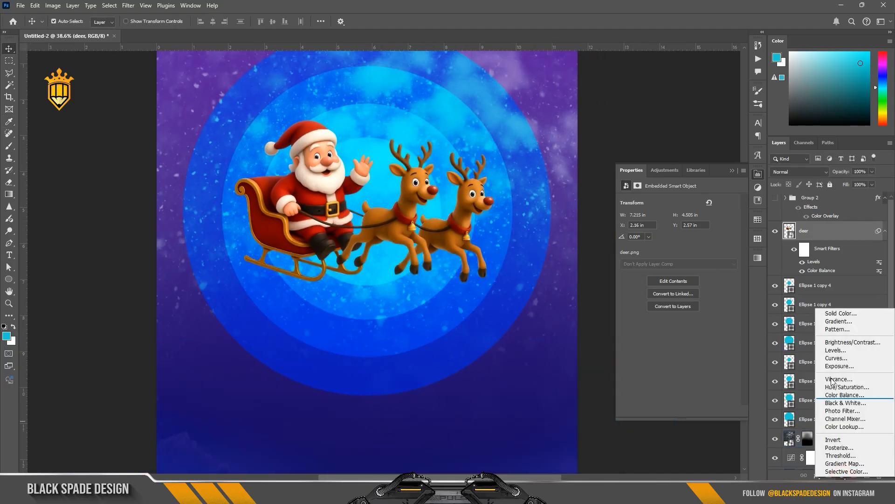
pyautogui.click(834, 364)
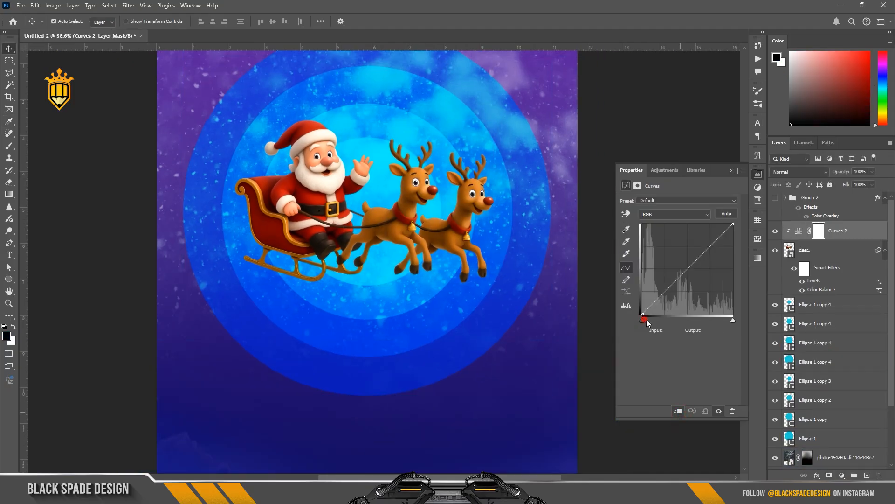
pyautogui.moveTo(646, 321); pyautogui.dragTo(654, 322)
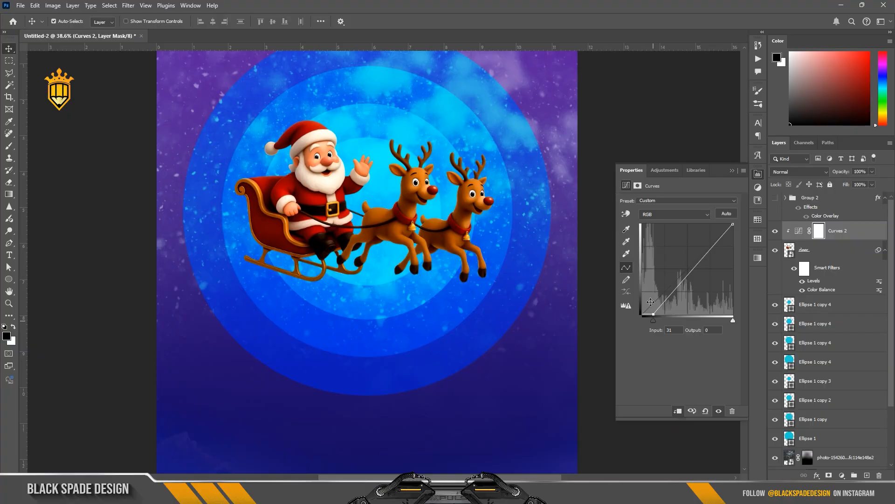
pyautogui.hotkey('ctrl', 'i')
# Switch the brush to white and dab the Curves mask on the lead reindeer's body to shade it
pyautogui.press('b')
pyautogui.scroll(1, 395, 272)
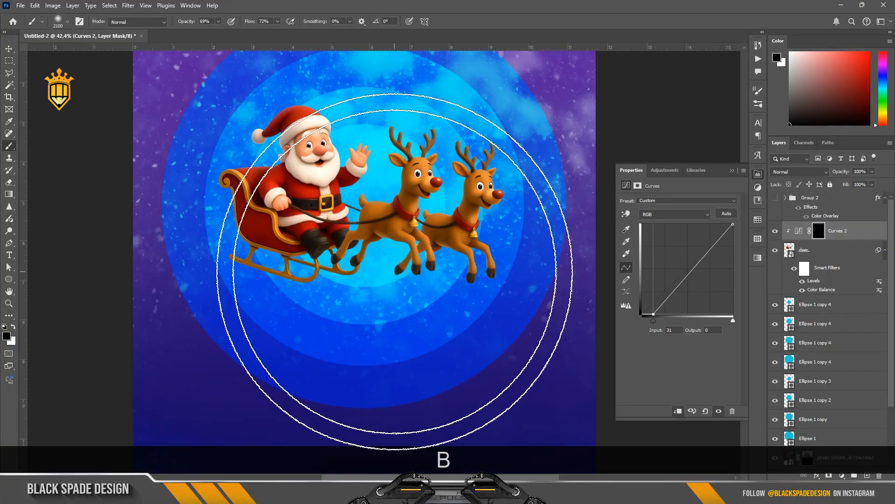
pyautogui.press('[')
pyautogui.press('[')
pyautogui.press('[')
pyautogui.press('[')
pyautogui.press('[')
pyautogui.press('[')
pyautogui.press('[')
pyautogui.press('[')
pyautogui.press('[')
pyautogui.press('[')
pyautogui.scroll(2, 380, 219)
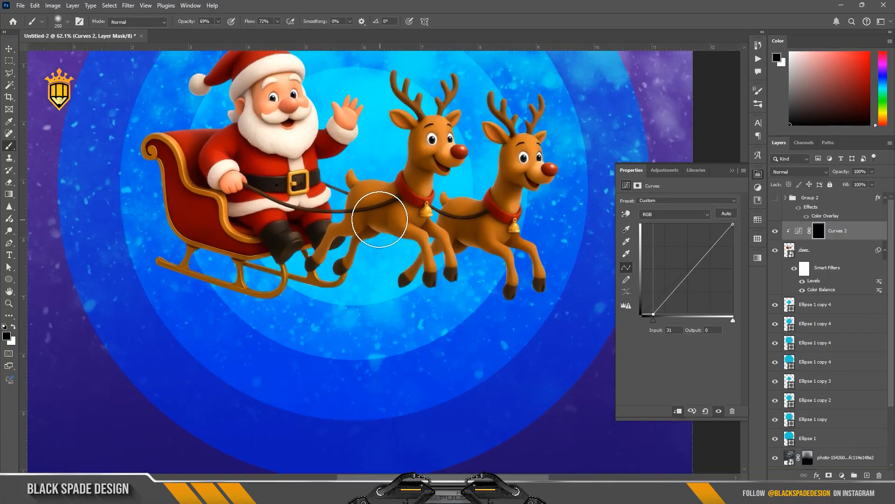
pyautogui.press('space')
pyautogui.moveTo(380, 219); pyautogui.dragTo(371, 267)
pyautogui.scroll(1, 366, 263)
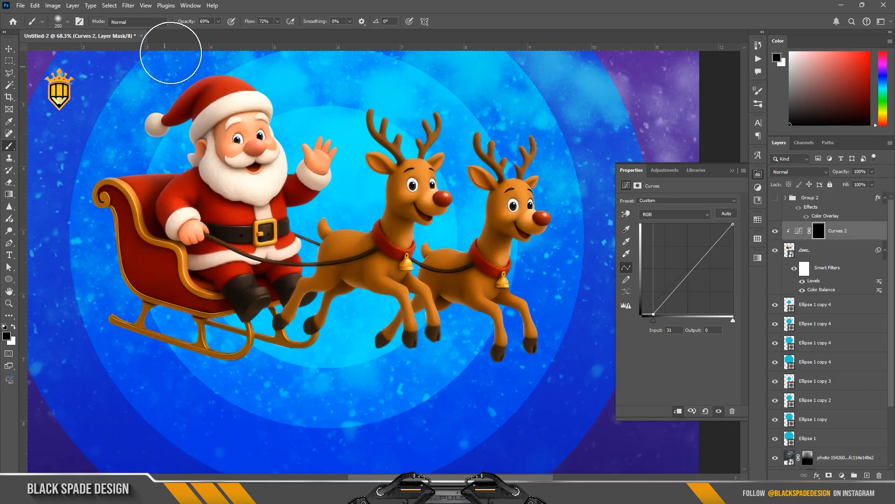
pyautogui.scroll(2, 376, 326)
pyautogui.press('x')
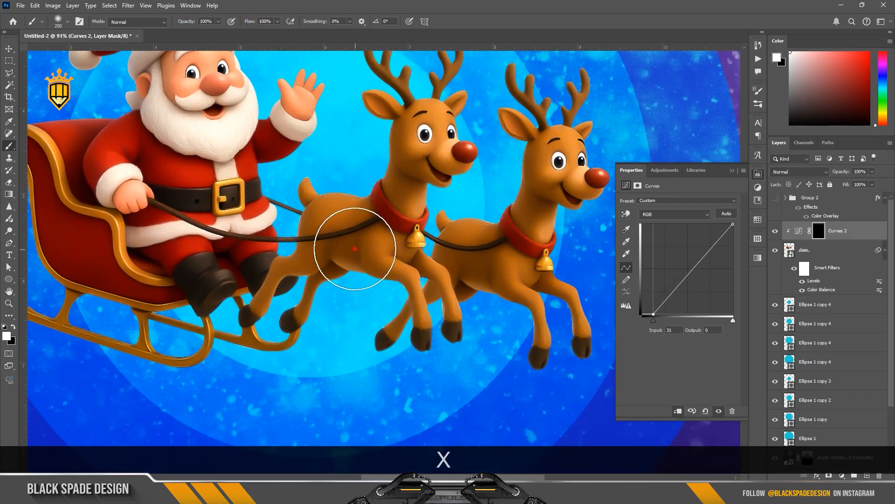
pyautogui.click(347, 245)
# Paint the Curves mask with a smaller brush along the lead reindeer's body and legs
pyautogui.scroll(1, 359, 253)
pyautogui.press('[')
pyautogui.press('[')
pyautogui.press('[')
pyautogui.press('[')
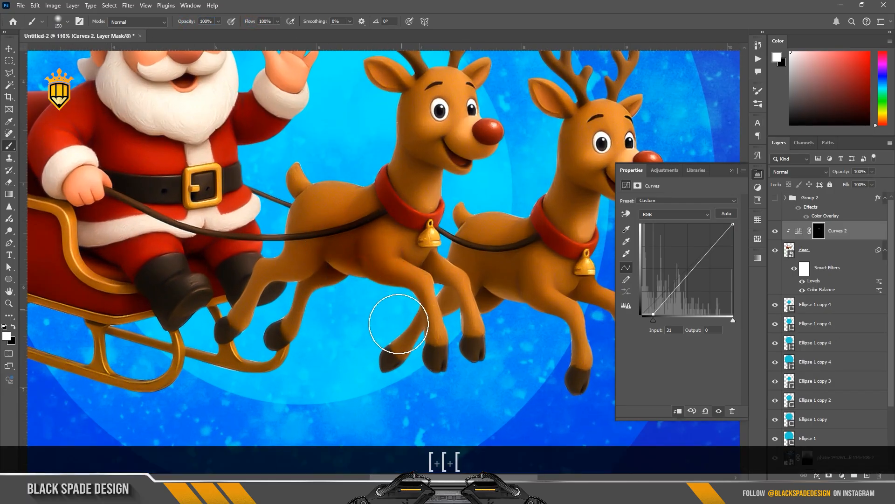
pyautogui.press('[')
pyautogui.press('space')
pyautogui.moveTo(380, 293); pyautogui.dragTo(480, 270)
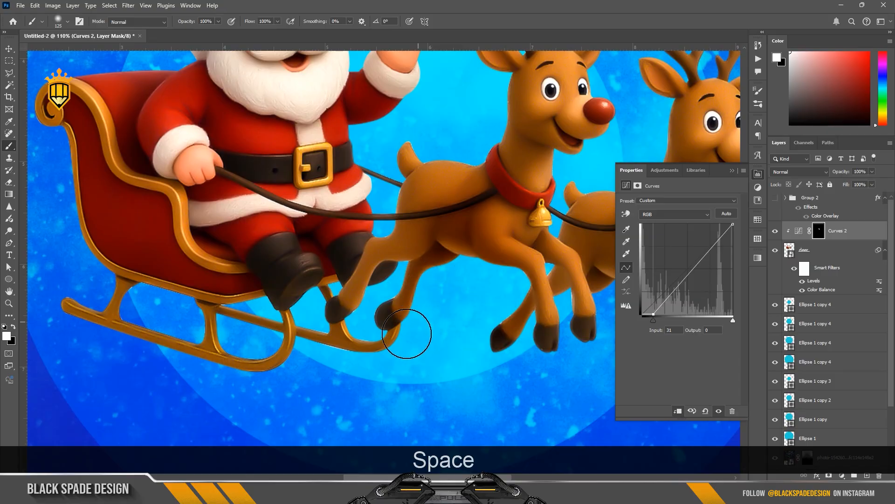
pyautogui.scroll(1, 392, 253)
pyautogui.press('[')
pyautogui.press('[')
pyautogui.press(']')
pyautogui.press(']')
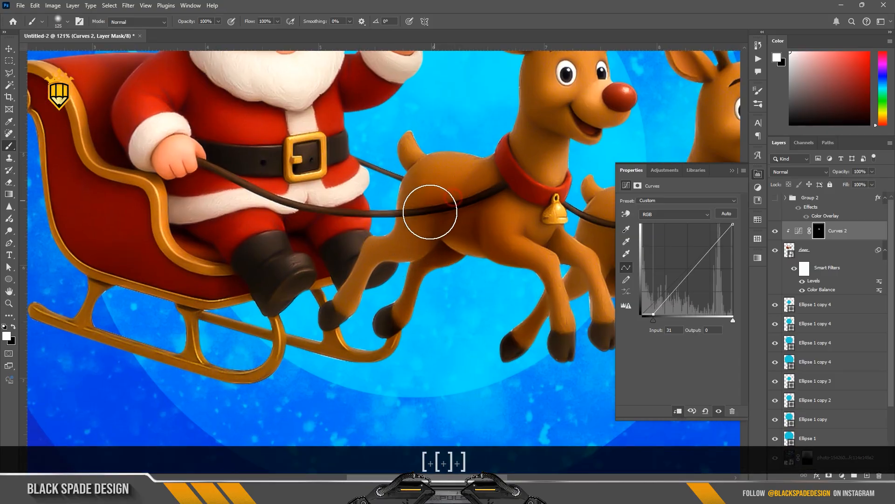
pyautogui.moveTo(429, 211); pyautogui.dragTo(339, 321)
# Paint the Curves mask on the second reindeer's neck and face edge to shade it
pyautogui.scroll(-2, 291, 289)
pyautogui.scroll(-2, 487, 319)
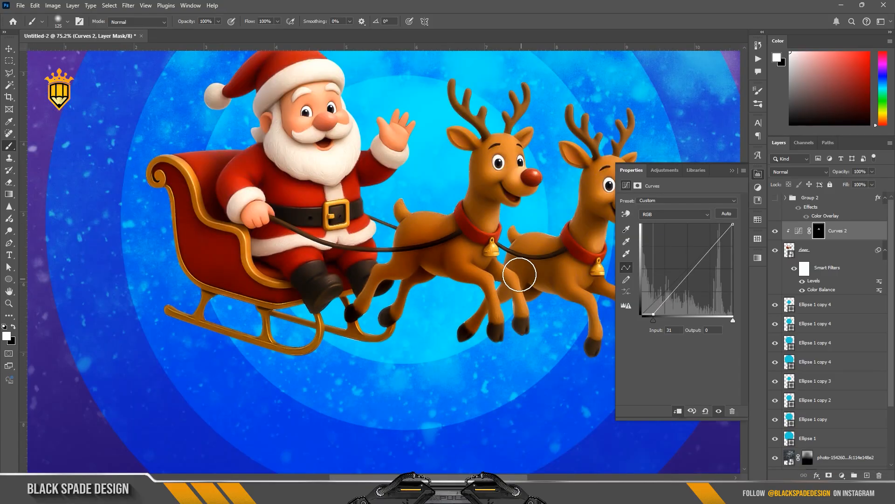
pyautogui.scroll(-1, 559, 261)
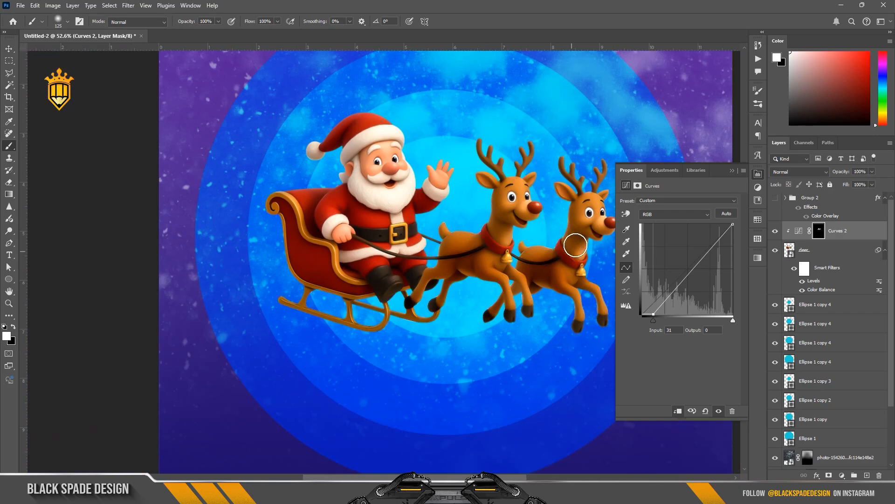
pyautogui.scroll(1, 577, 240)
pyautogui.press('[')
pyautogui.press('[')
pyautogui.press('[')
pyautogui.press(']')
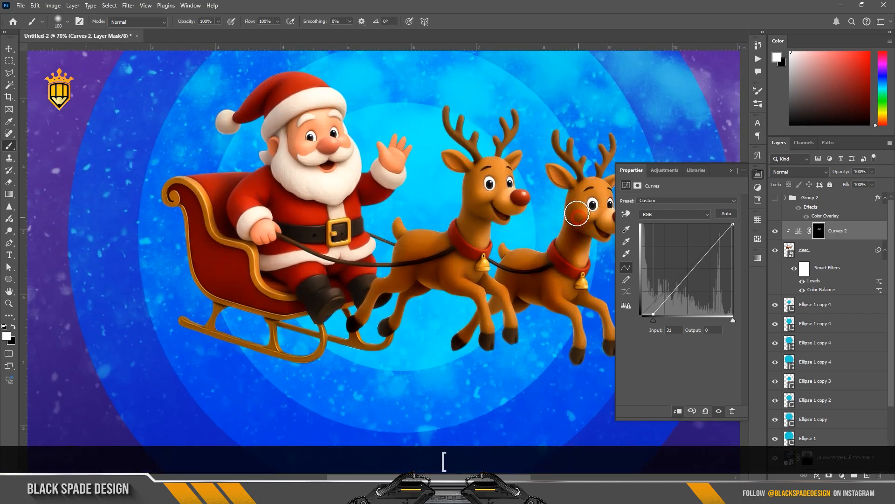
pyautogui.moveTo(577, 213); pyautogui.dragTo(583, 203)
pyautogui.scroll(-1, 581, 205)
pyautogui.press('[')
pyautogui.press('[')
pyautogui.press('[')
pyautogui.press('[')
pyautogui.press('[')
pyautogui.scroll(2, 466, 154)
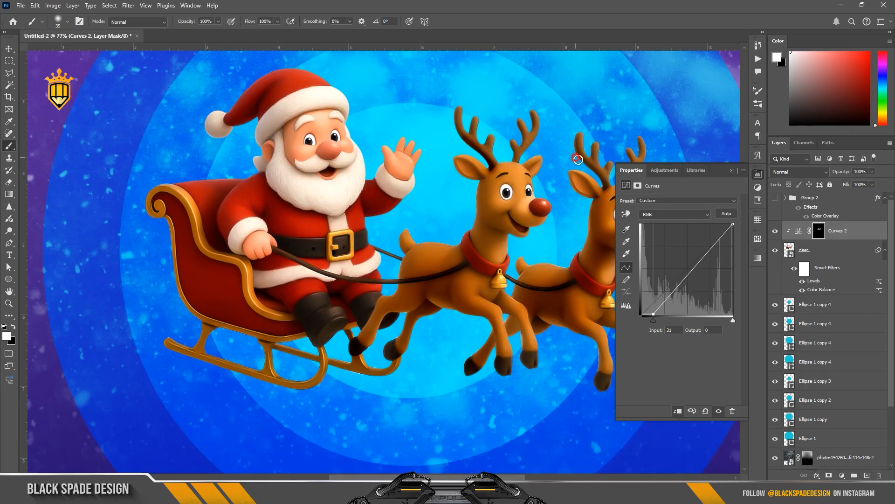
pyautogui.scroll(5, 250, 234)
pyautogui.press(']')
pyautogui.press(']')
pyautogui.press(']')
pyautogui.press(']')
pyautogui.press(']')
pyautogui.press(']')
pyautogui.press(']')
pyautogui.press(']')
pyautogui.press(']')
pyautogui.press(']')
pyautogui.press(']')
pyautogui.press(']')
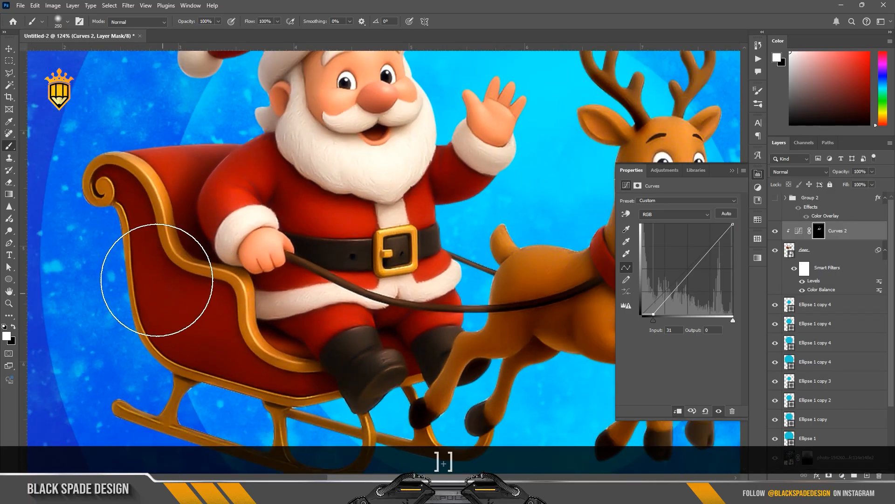
pyautogui.press('[')
pyautogui.press('[')
pyautogui.press('[')
pyautogui.scroll(-3, 239, 300)
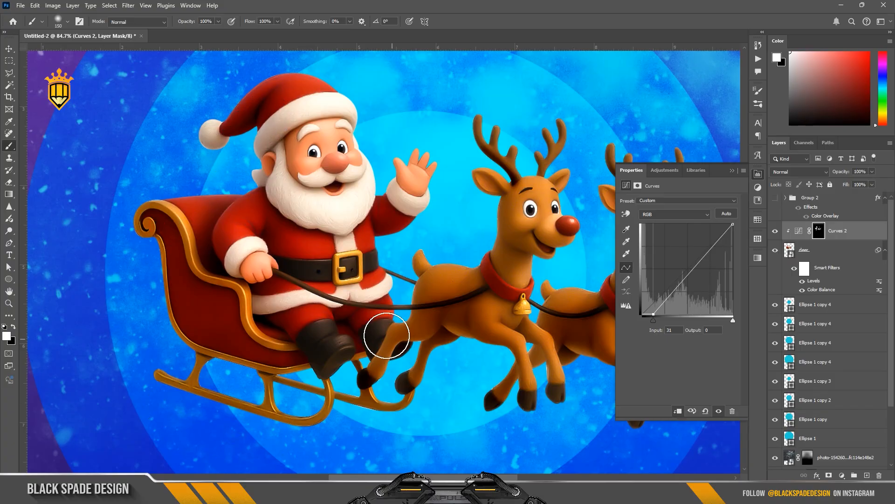
pyautogui.press('[')
pyautogui.press('[')
pyautogui.press('[')
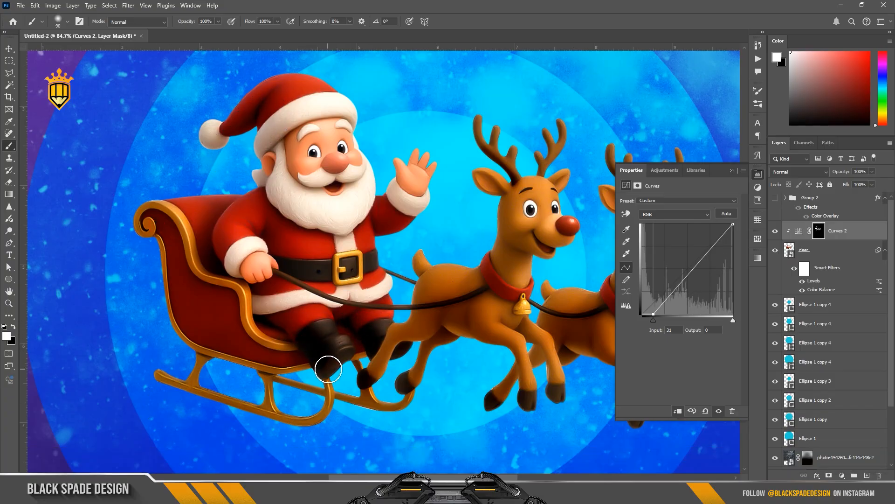
pyautogui.scroll(2, 285, 326)
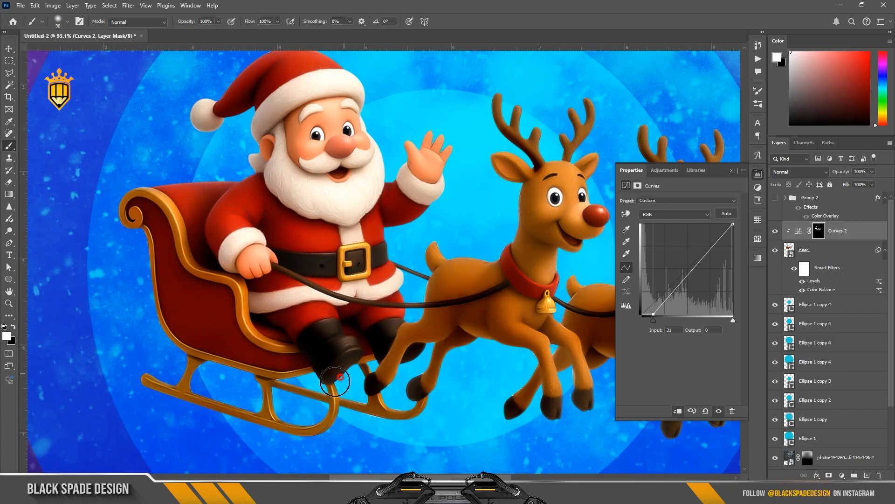
pyautogui.press(']')
pyautogui.press(']')
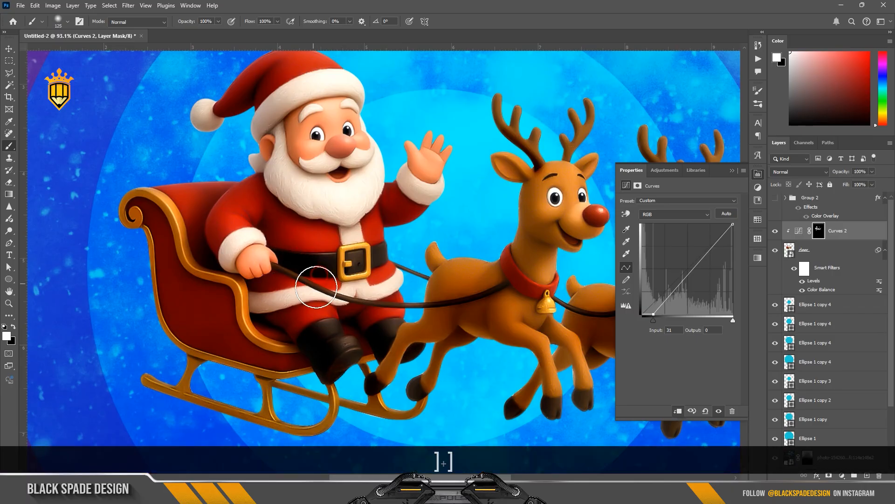
pyautogui.hotkey('ctrl', '2')
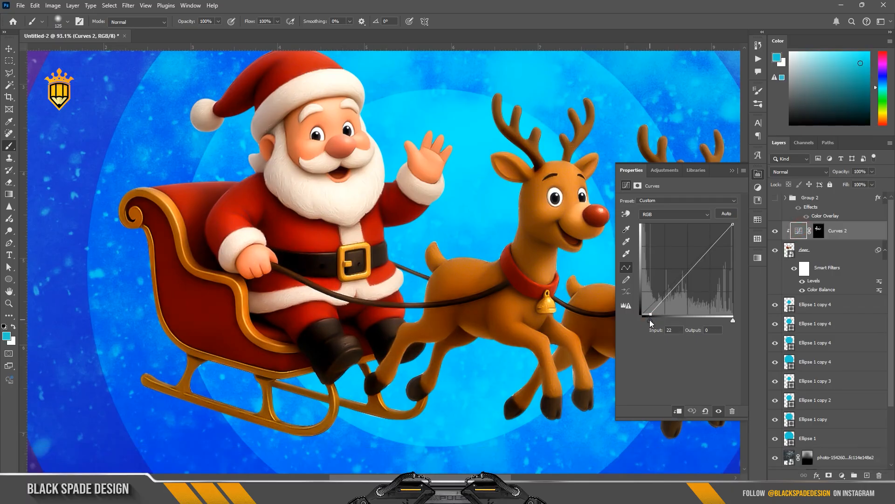
pyautogui.click(732, 170)
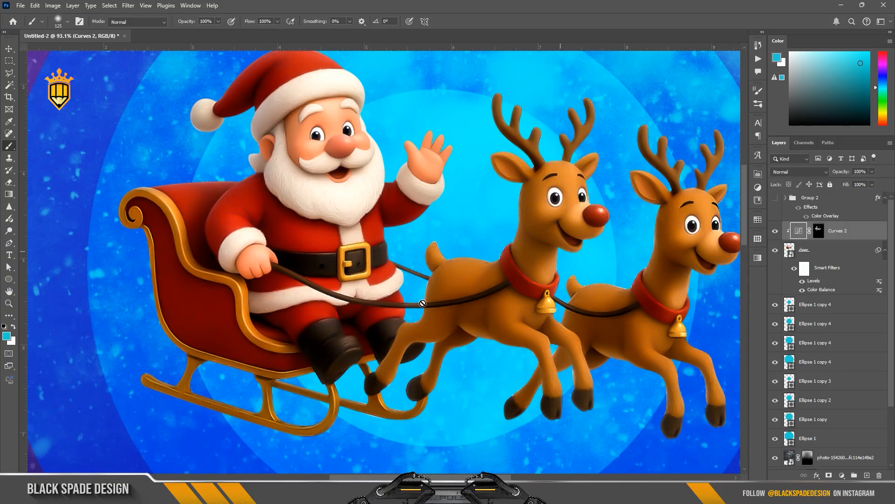
pyautogui.scroll(-1, 437, 296)
pyautogui.scroll(1, 435, 296)
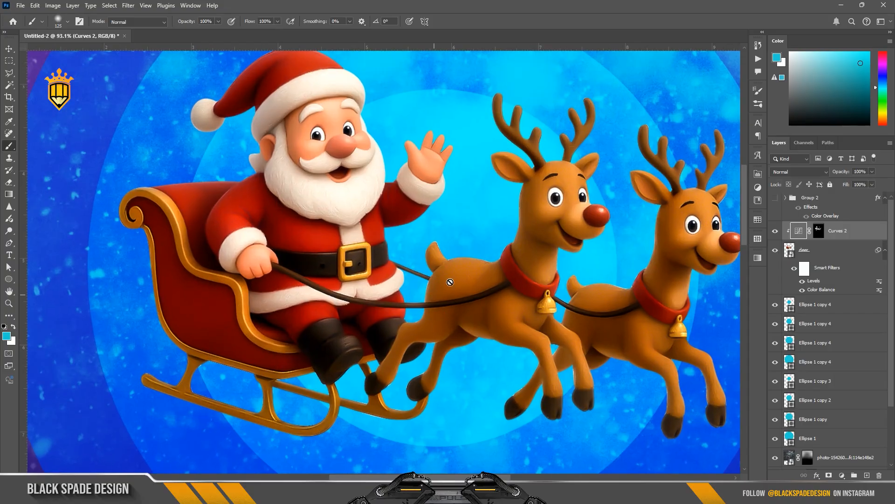
# Add a Color Balance adjustment layer clipped to the sleigh and adjust its midtone sliders
pyautogui.click(816, 253)
pyautogui.click(841, 475)
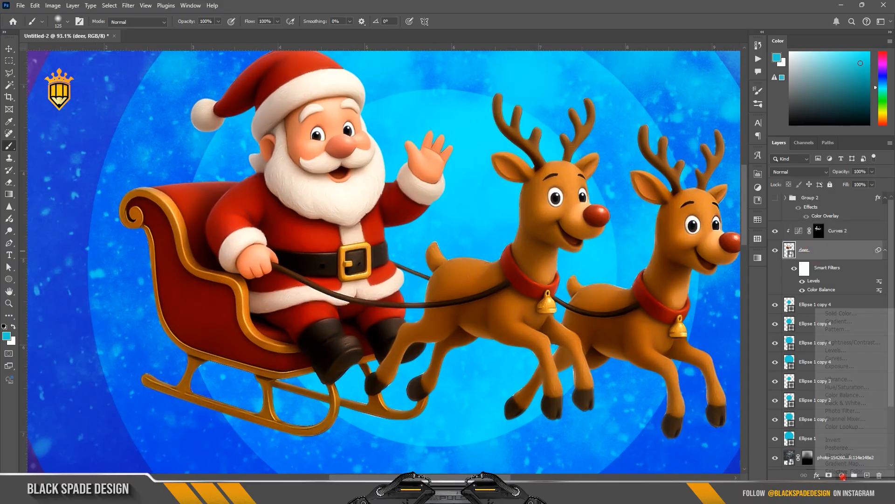
pyautogui.click(833, 396)
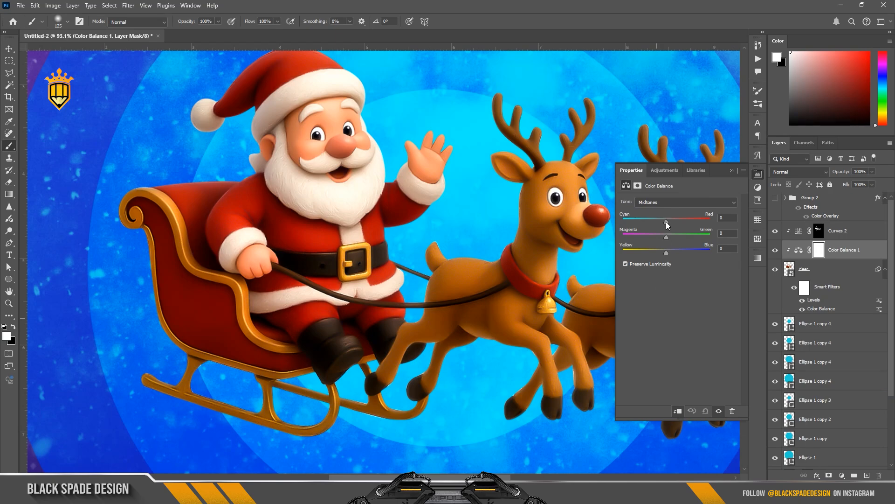
pyautogui.moveTo(666, 222); pyautogui.dragTo(667, 238)
pyautogui.click(731, 171)
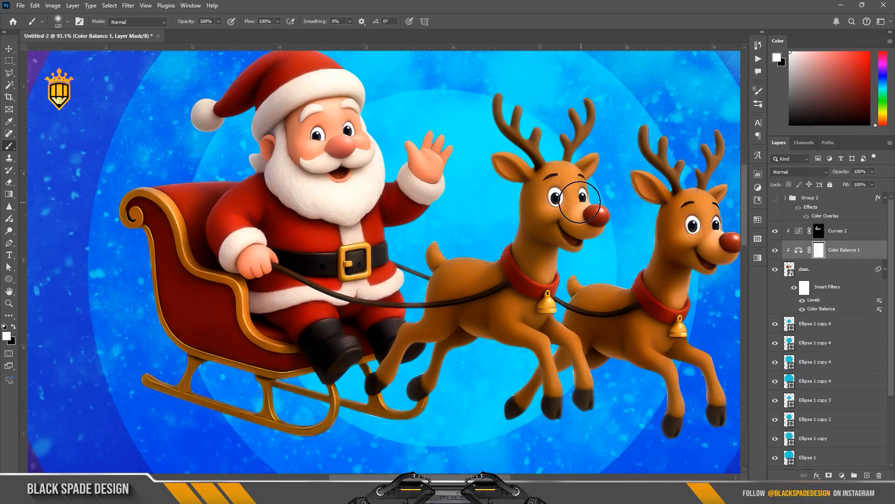
# Select the Curves layer and add a Levels adjustment layer above it, clipped to the sleigh
pyautogui.scroll(-12, 515, 207)
pyautogui.scroll(2, 479, 211)
pyautogui.press('space')
pyautogui.moveTo(480, 212); pyautogui.dragTo(414, 215)
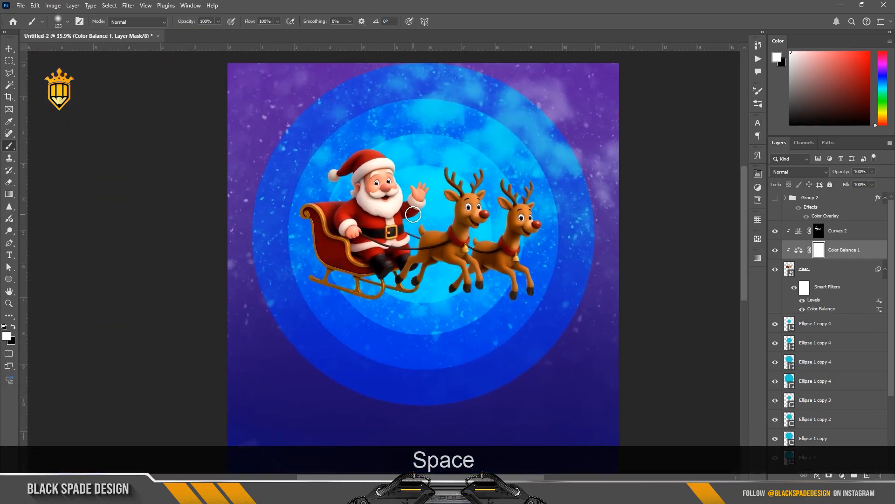
pyautogui.scroll(2, 413, 214)
pyautogui.press('v')
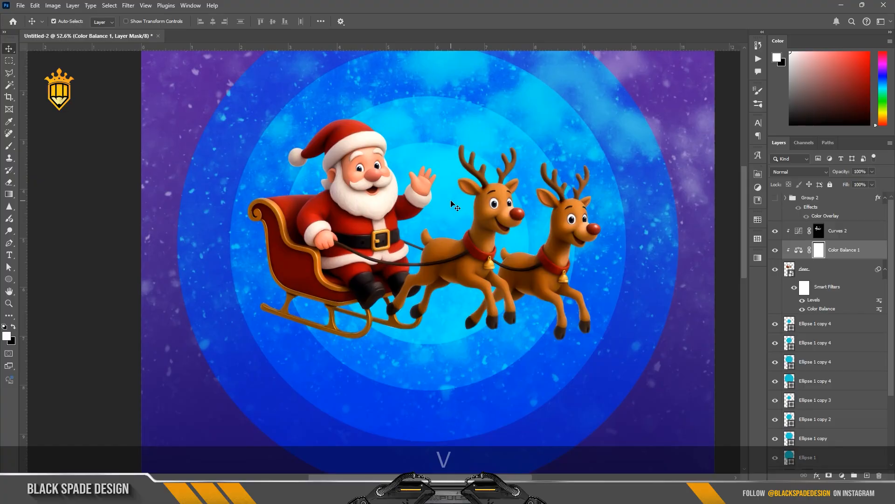
pyautogui.click(846, 235)
pyautogui.click(842, 476)
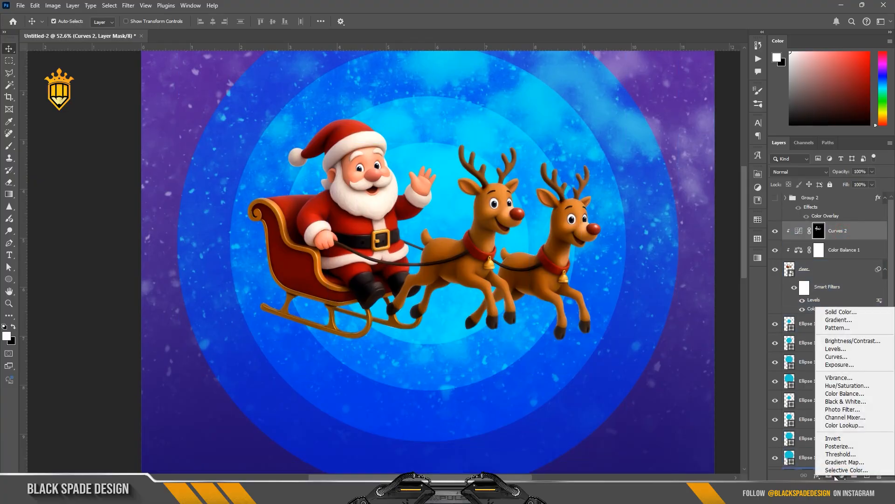
pyautogui.click(835, 350)
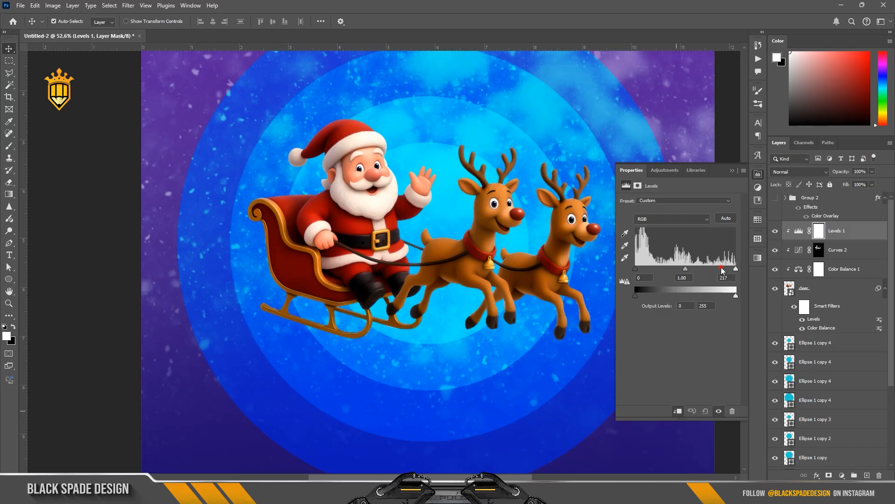
# Set the Levels white input level to 207, close the adjustment settings and hide the Levels layer
pyautogui.moveTo(721, 270); pyautogui.dragTo(717, 268)
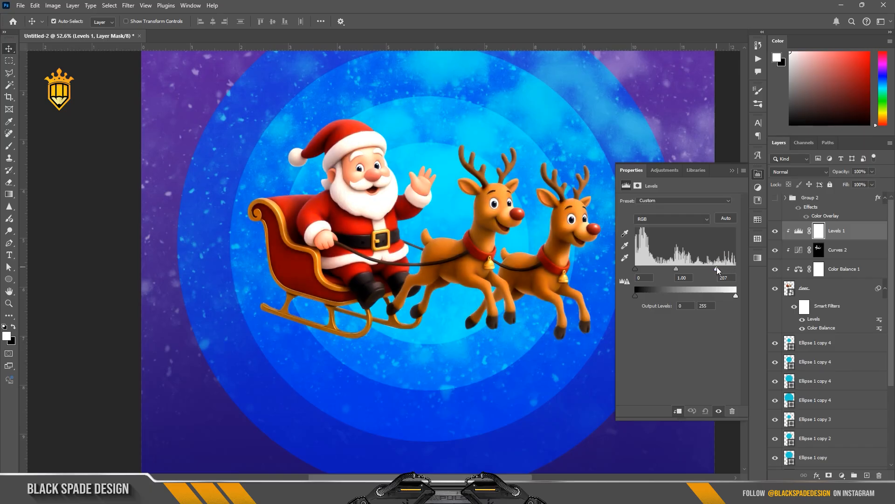
pyautogui.click(731, 170)
pyautogui.click(775, 230)
# Give the sleigh layer an Inner Glow of size 4 px and a white Outer Glow at 85% opacity, size 213 px
pyautogui.click(834, 287)
pyautogui.click(817, 475)
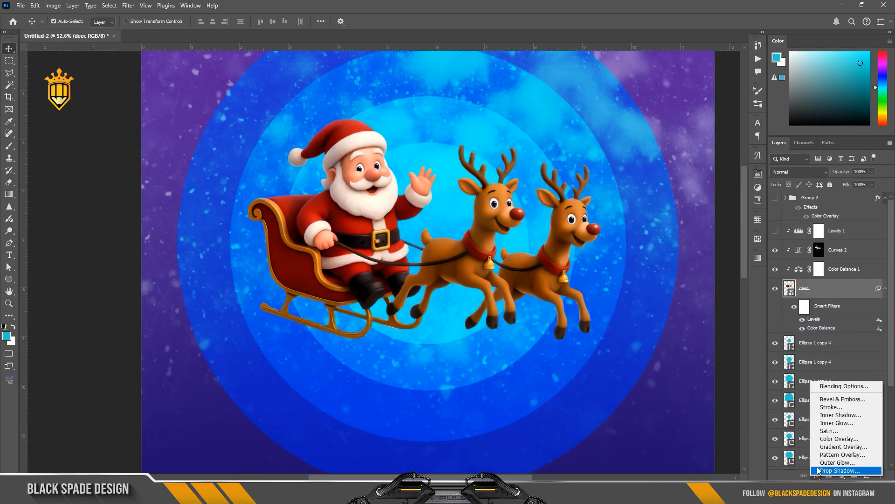
pyautogui.click(835, 462)
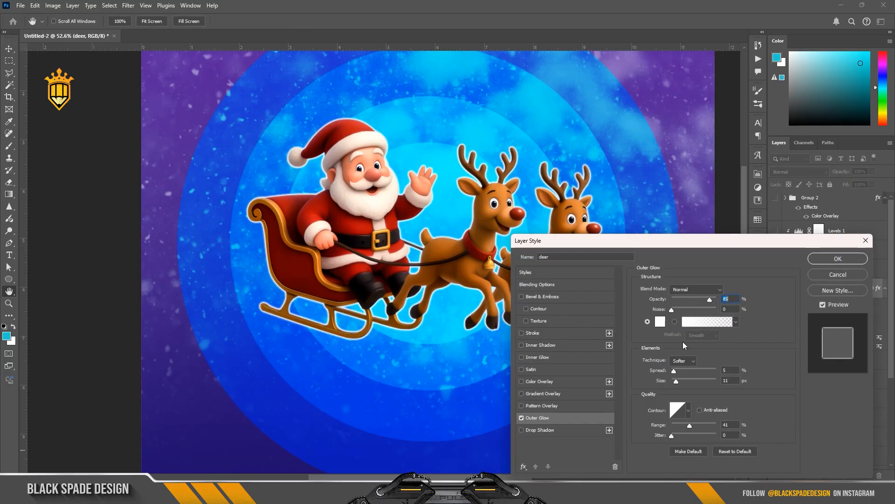
pyautogui.moveTo(687, 381); pyautogui.dragTo(695, 379)
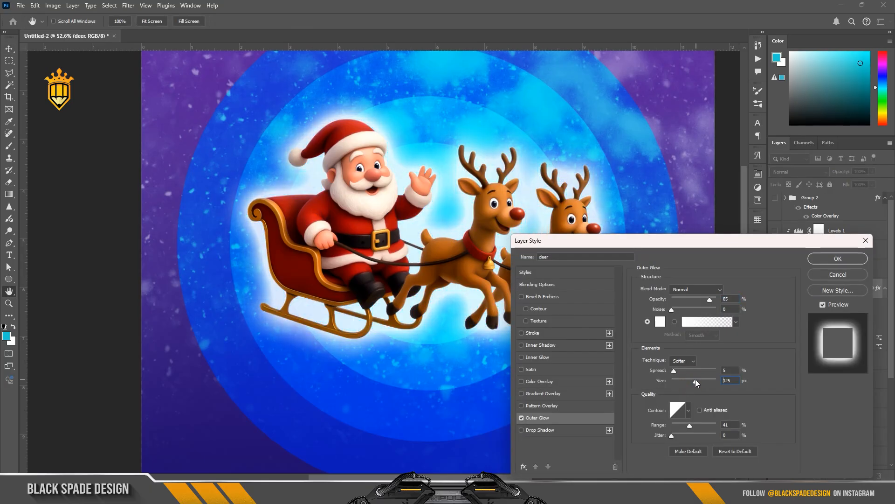
pyautogui.click(534, 358)
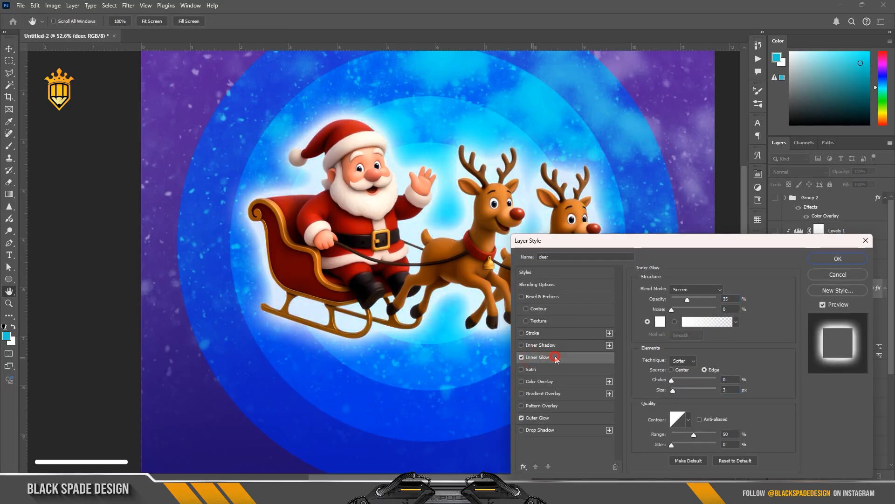
pyautogui.moveTo(673, 390); pyautogui.dragTo(676, 391)
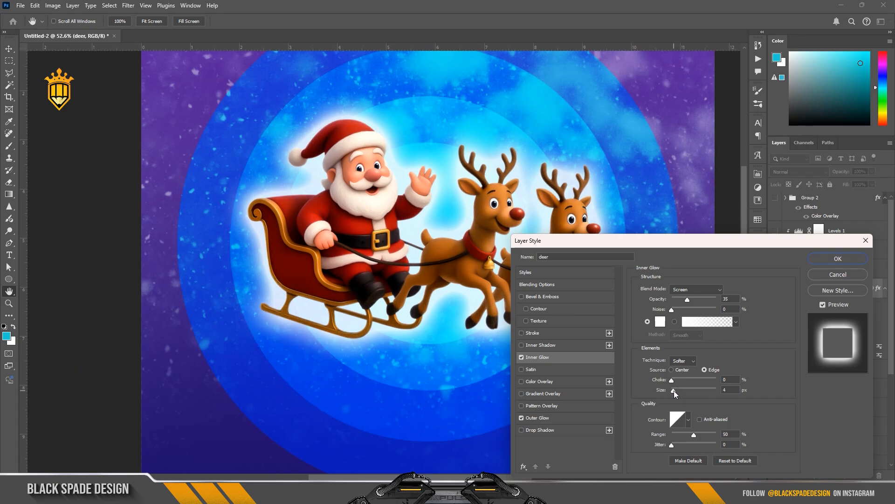
pyautogui.click(537, 418)
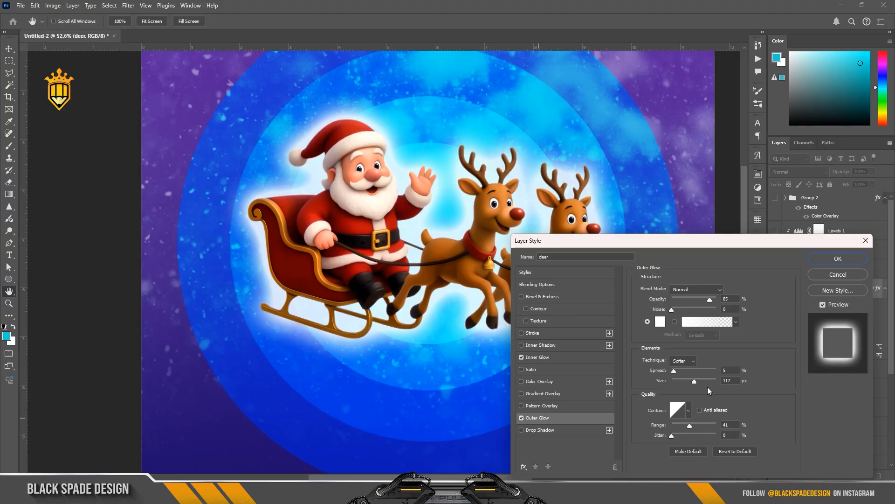
pyautogui.moveTo(703, 383); pyautogui.dragTo(710, 382)
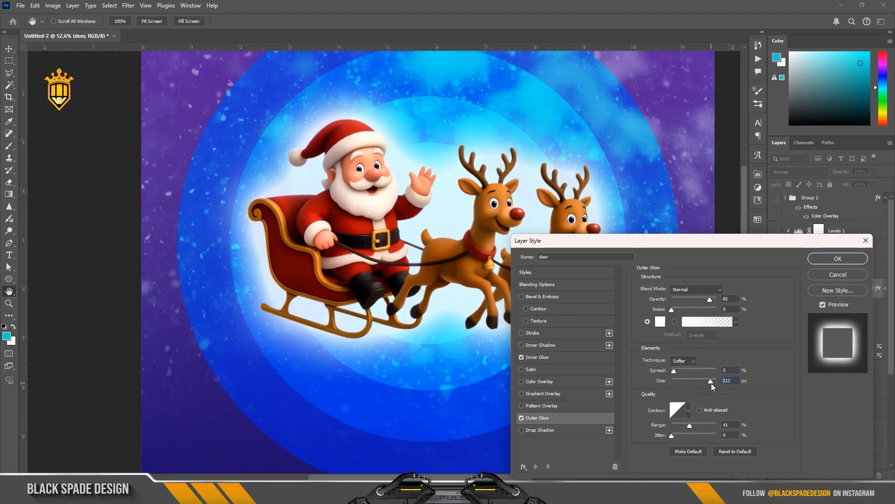
pyautogui.click(838, 258)
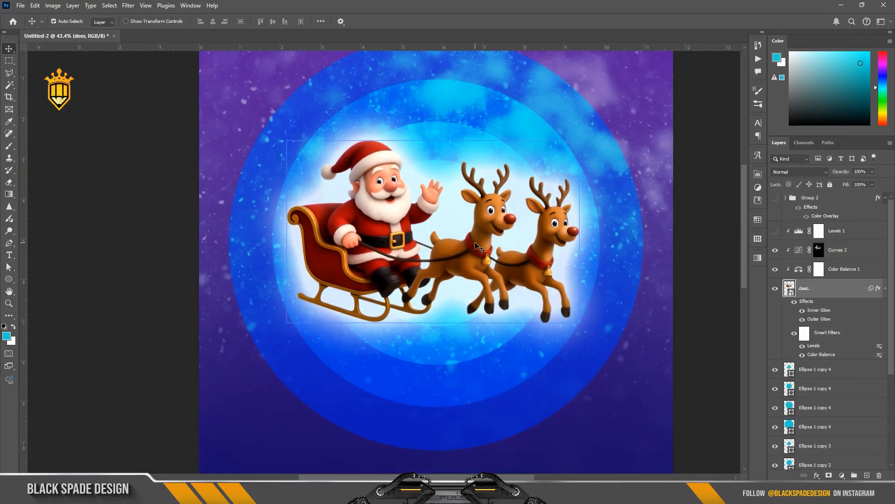
# Create a new layer above the ellipses and paint a large purple sampled colour across the poster's top with an enlarged brush
pyautogui.scroll(-4, 476, 245)
pyautogui.click(833, 373)
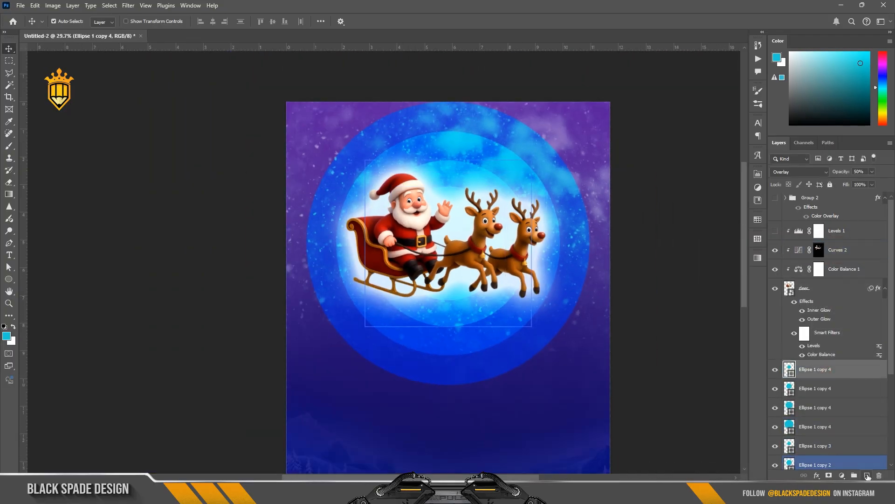
pyautogui.click(868, 475)
pyautogui.press('b')
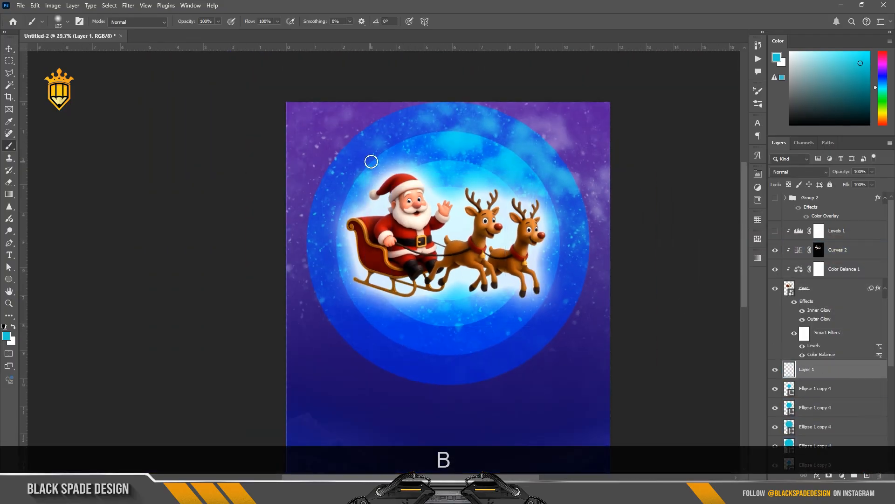
pyautogui.scroll(-1, 367, 160)
pyautogui.keyDown('alt'); pyautogui.click(535, 118); pyautogui.keyUp('alt')
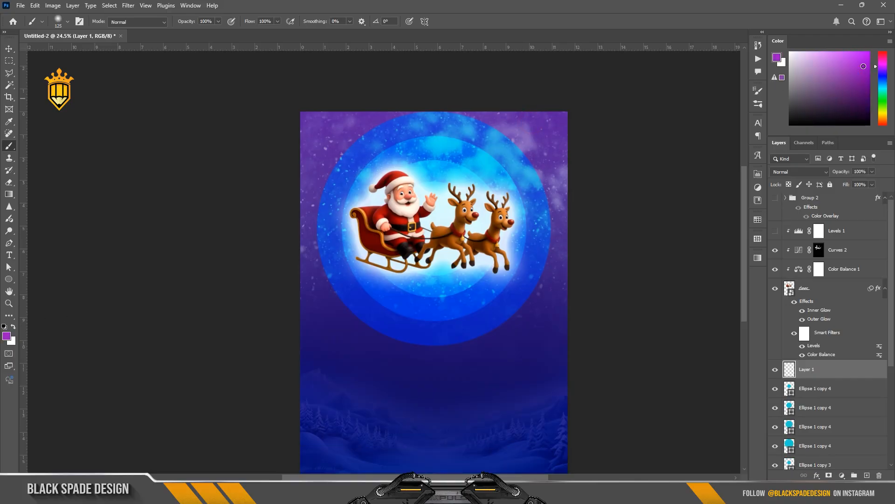
pyautogui.press(']')
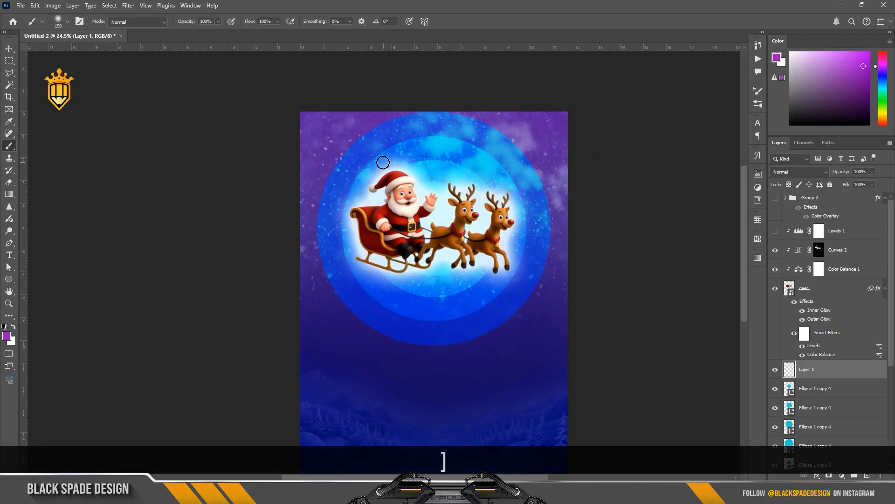
pyautogui.press(']')
pyautogui.press(']')
pyautogui.press(']')
pyautogui.press(']')
pyautogui.press(']')
pyautogui.press(']')
pyautogui.press(']')
pyautogui.press(']')
pyautogui.press(']')
pyautogui.press(']')
pyautogui.press(']')
pyautogui.press(']')
pyautogui.press(']')
pyautogui.press(']')
pyautogui.press(']')
pyautogui.press(']')
pyautogui.press(']')
pyautogui.press(']')
pyautogui.press(']')
pyautogui.scroll(-4, 277, 132)
pyautogui.moveTo(281, 140)
pyautogui.mouseDown()
pyautogui.moveTo(338, 110)
pyautogui.moveTo(502, 98)
pyautogui.moveTo(570, 185)
pyautogui.mouseUp()
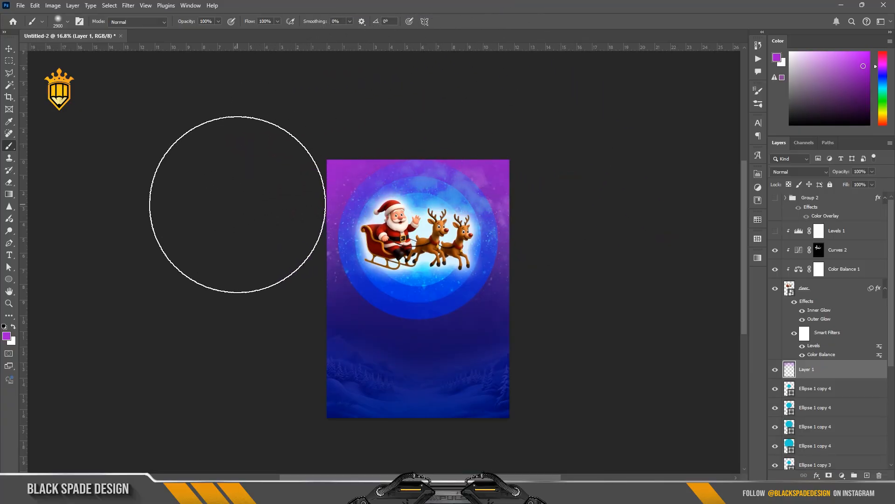
# Set the purple paint layer's blend mode to Screen and its opacity to 70%
pyautogui.scroll(-1, 242, 207)
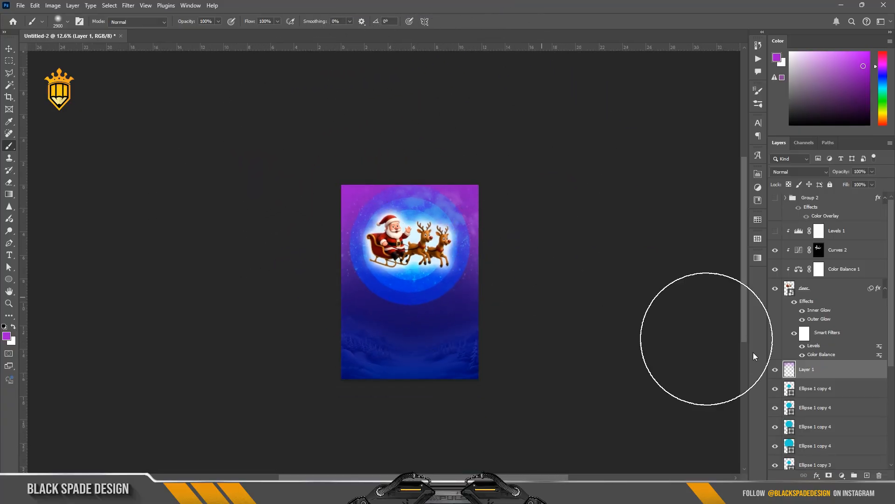
pyautogui.click(788, 171)
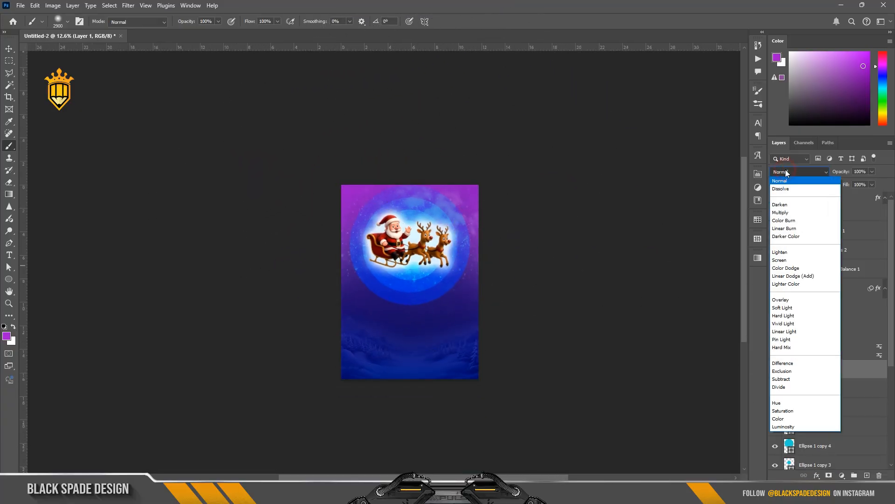
pyautogui.click(782, 259)
pyautogui.press('v')
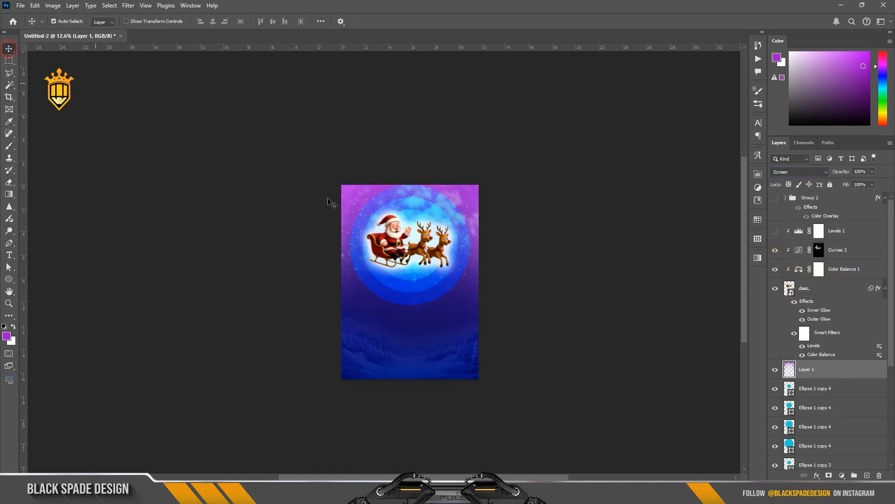
pyautogui.scroll(1, 331, 200)
pyautogui.scroll(1, 327, 220)
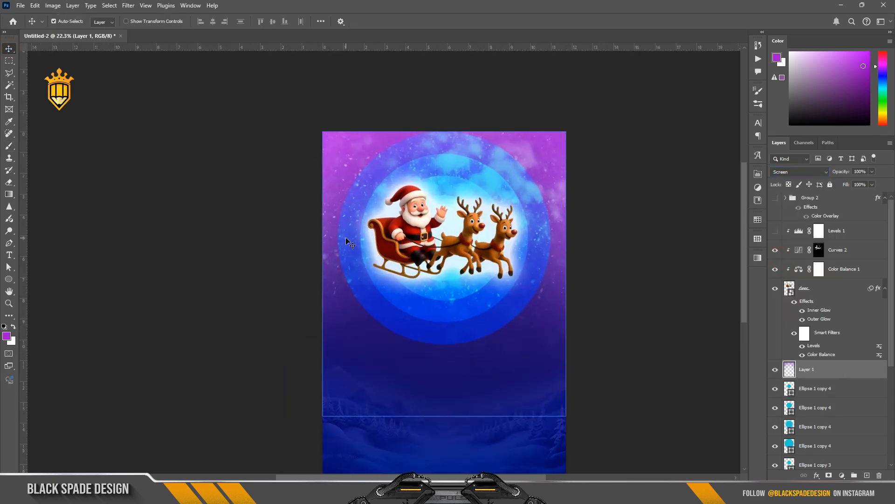
pyautogui.scroll(-1, 346, 239)
pyautogui.scroll(1, 406, 340)
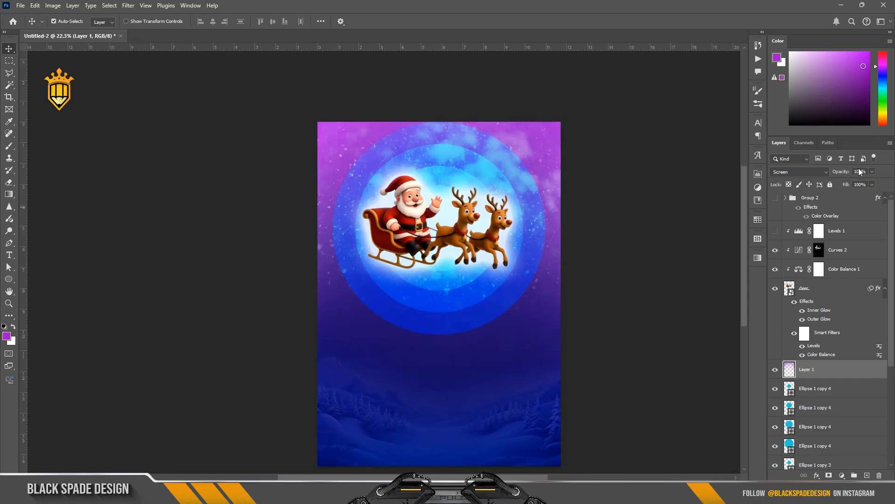
pyautogui.write('7')
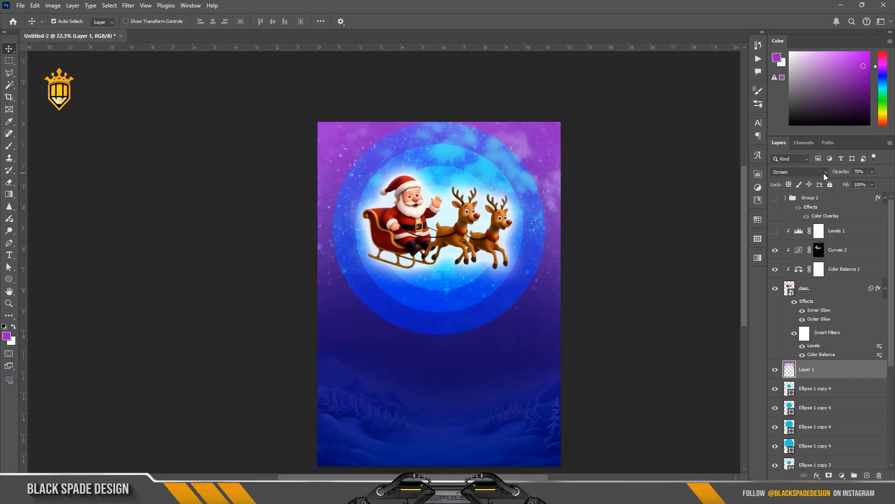
pyautogui.press('Return')
# Open the sleigh's Color Balance adjustment settings to review them, then close them
pyautogui.click(793, 330)
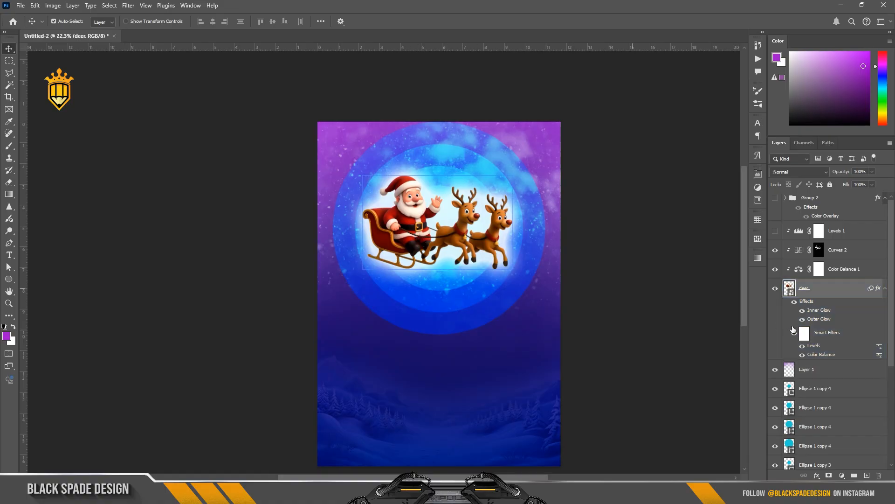
pyautogui.doubleClick(799, 268)
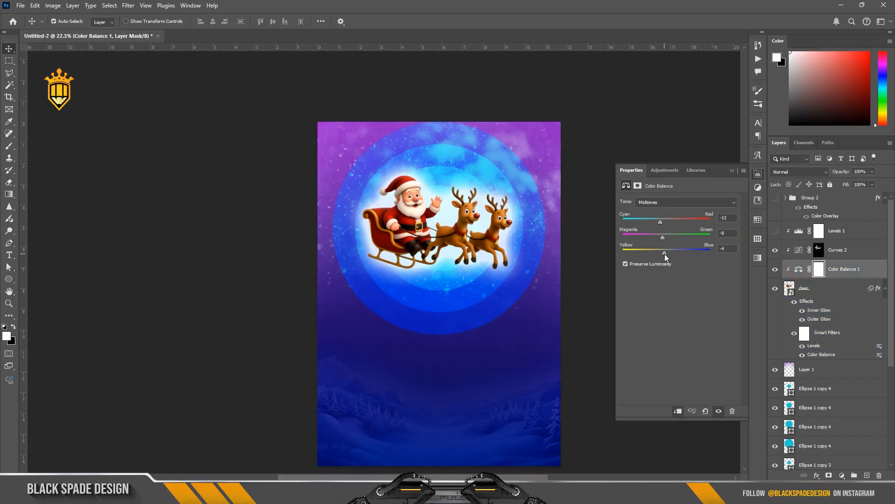
pyautogui.click(732, 170)
pyautogui.click(805, 291)
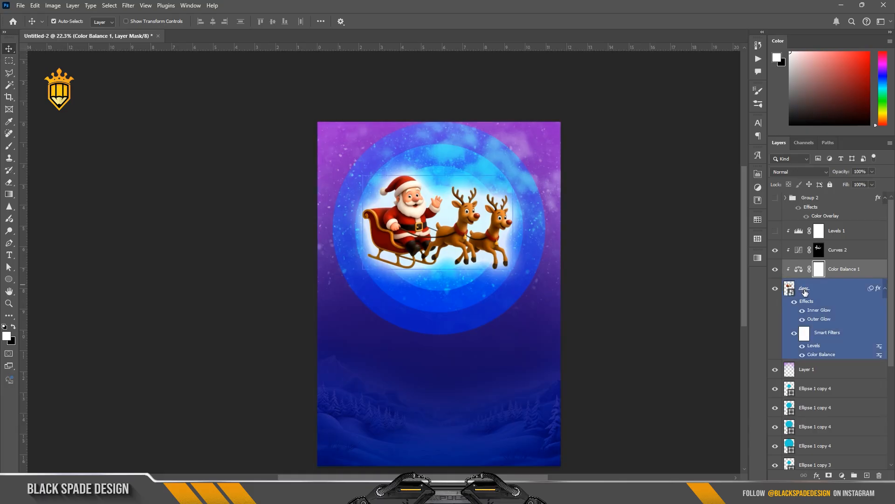
pyautogui.scroll(2, 442, 279)
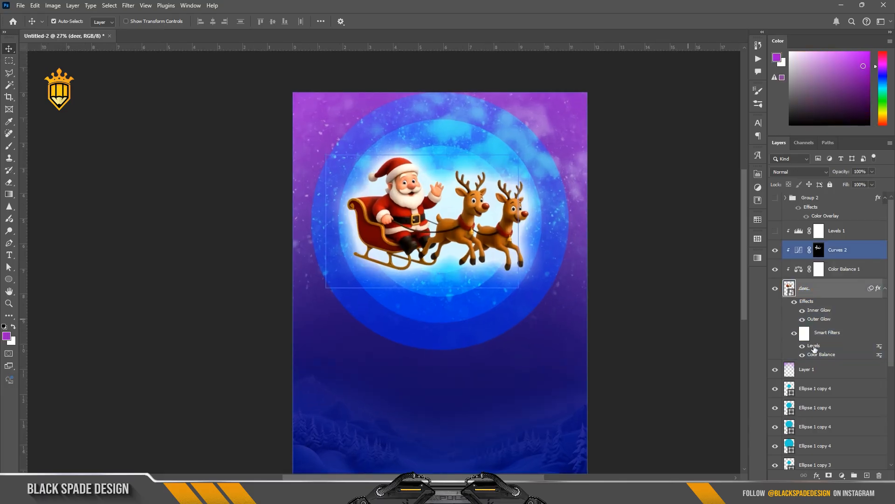
# Add another new layer above Layer 1 and choose a pale peach foreground colour sampled from the sleigh
pyautogui.click(807, 369)
pyautogui.click(866, 475)
pyautogui.press('b')
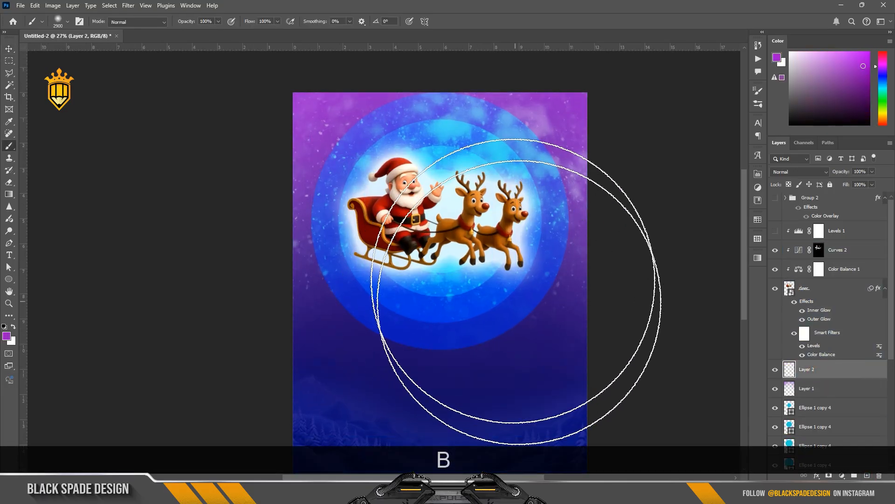
pyautogui.keyDown('alt'); pyautogui.click(387, 228); pyautogui.keyUp('alt')
pyautogui.click(6, 336)
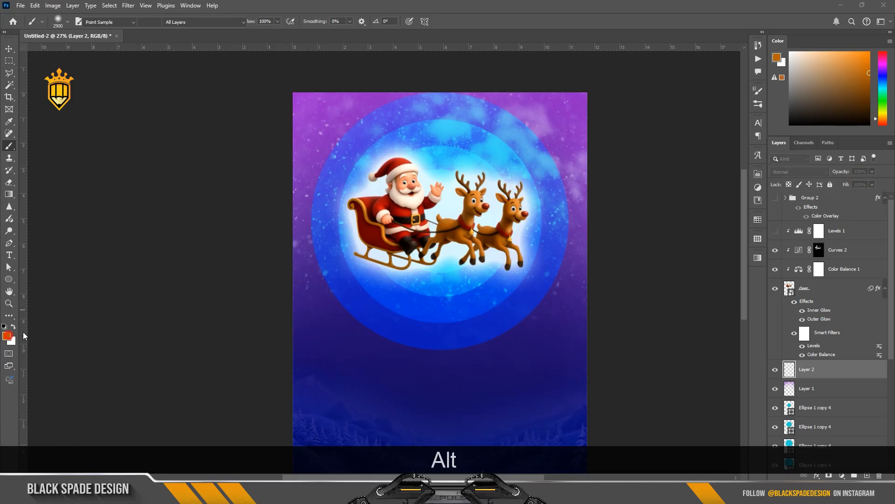
pyautogui.moveTo(700, 348); pyautogui.dragTo(687, 313)
pyautogui.click(845, 315)
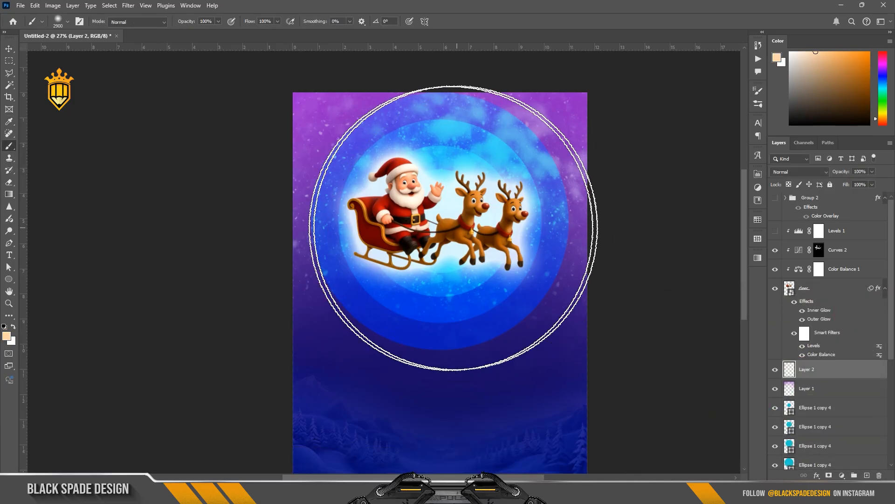
# Paint a soft peach glow over the moon circle behind the sleigh with a smaller brush
pyautogui.press('[')
pyautogui.press('[')
pyautogui.press('[')
pyautogui.press('[')
pyautogui.press('[')
pyautogui.press('[')
pyautogui.press('[')
pyautogui.press('[')
pyautogui.press('[')
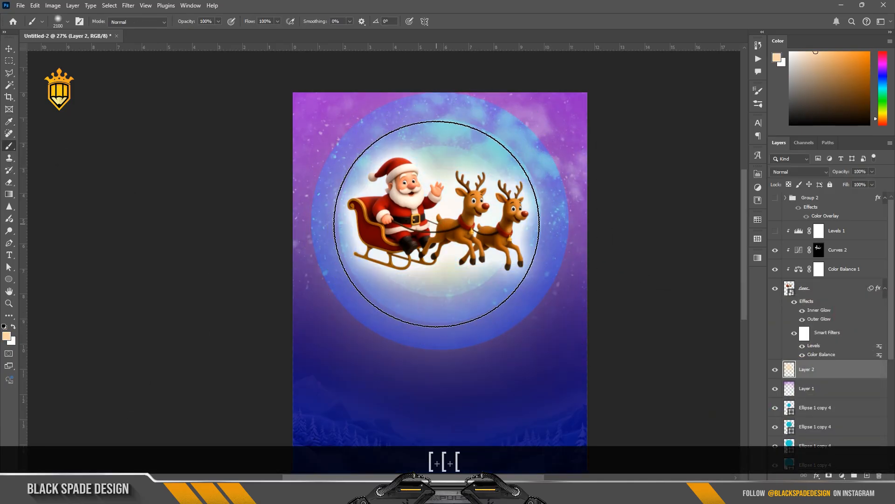
pyautogui.scroll(-4, 439, 231)
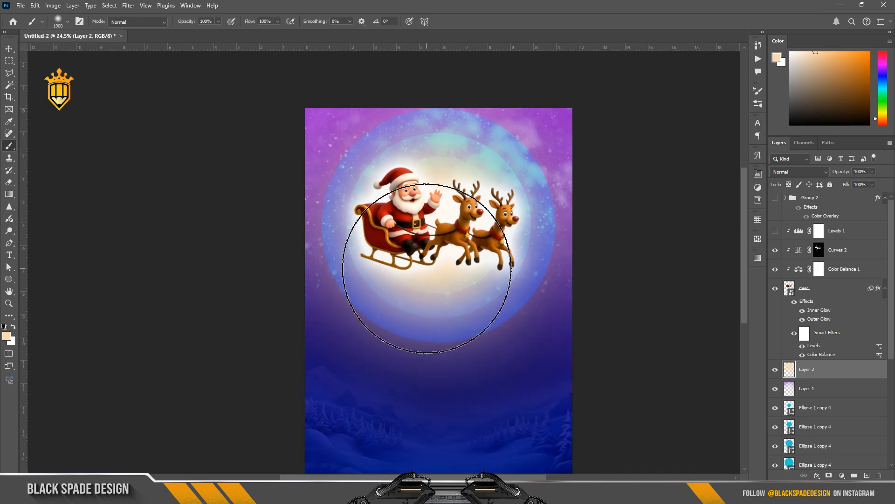
pyautogui.scroll(2, 428, 272)
# Set the peach glow layer's blend mode to Lighten
pyautogui.click(808, 172)
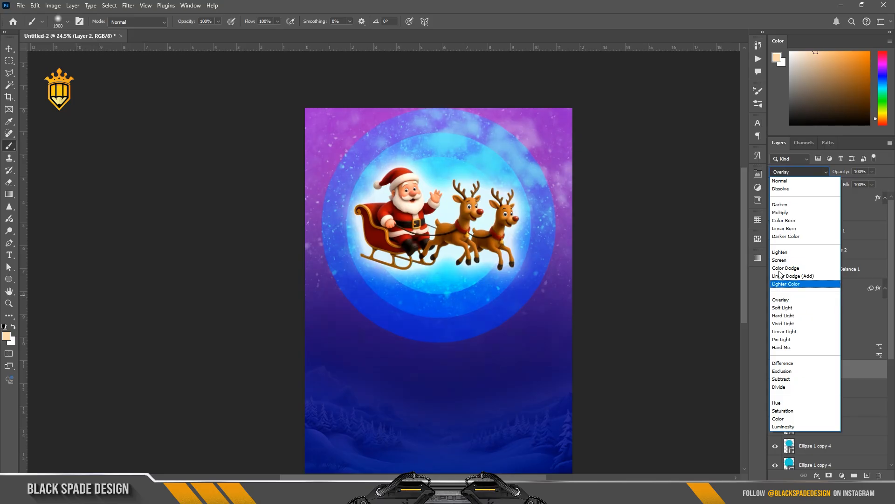
pyautogui.click(778, 252)
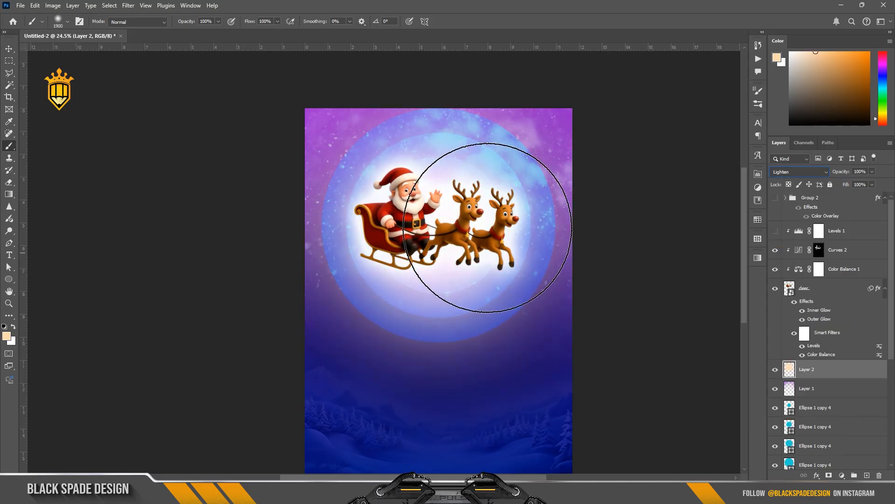
pyautogui.press('[')
pyautogui.press('[')
pyautogui.press('[')
pyautogui.press('[')
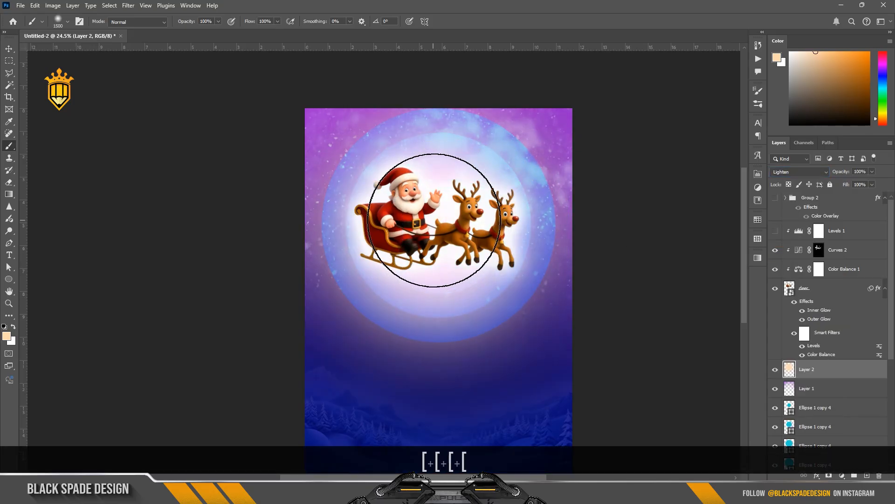
pyautogui.scroll(-2, 433, 220)
pyautogui.moveTo(442, 234); pyautogui.dragTo(433, 213)
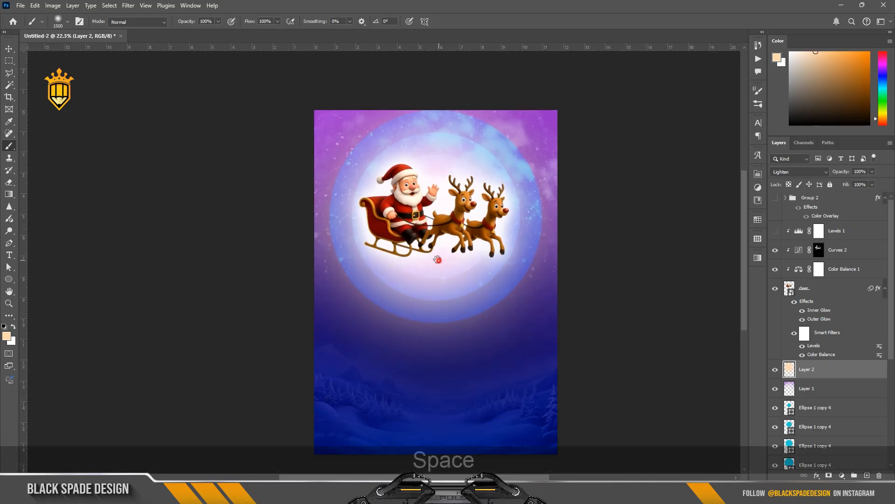
pyautogui.press('v')
pyautogui.scroll(4, 419, 219)
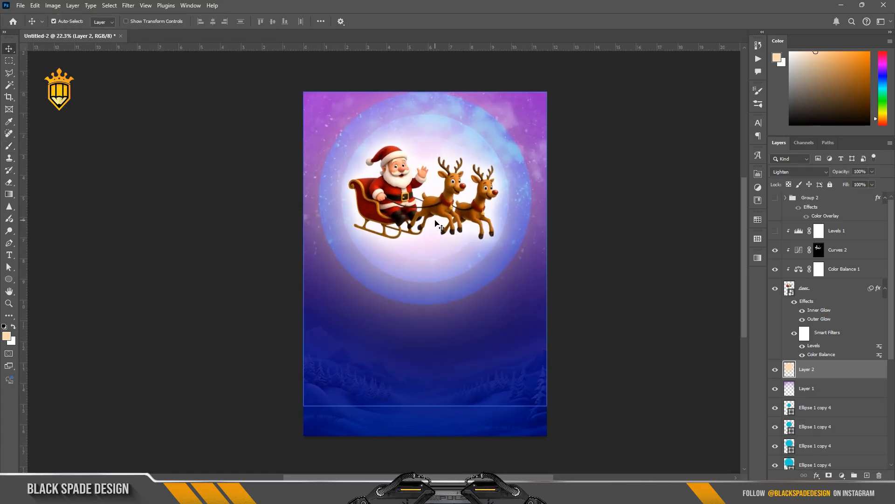
# Open the sleigh layer's Outer Glow layer style to review it, then close the dialog
pyautogui.click(373, 198)
pyautogui.doubleClick(819, 318)
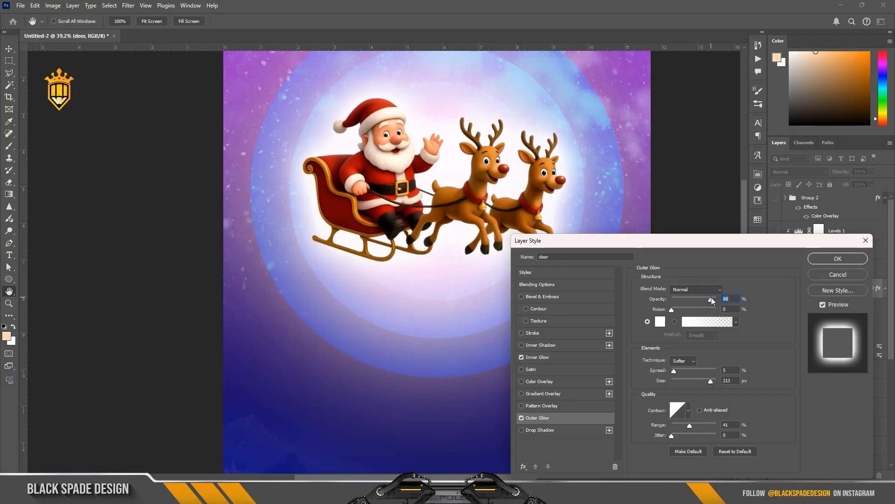
pyautogui.click(838, 259)
# Place the crystal diamond's rainbow glass image above Layer 2 and scale it over the upper part of the poster
pyautogui.scroll(-2, 475, 237)
pyautogui.click(829, 380)
pyautogui.click(828, 373)
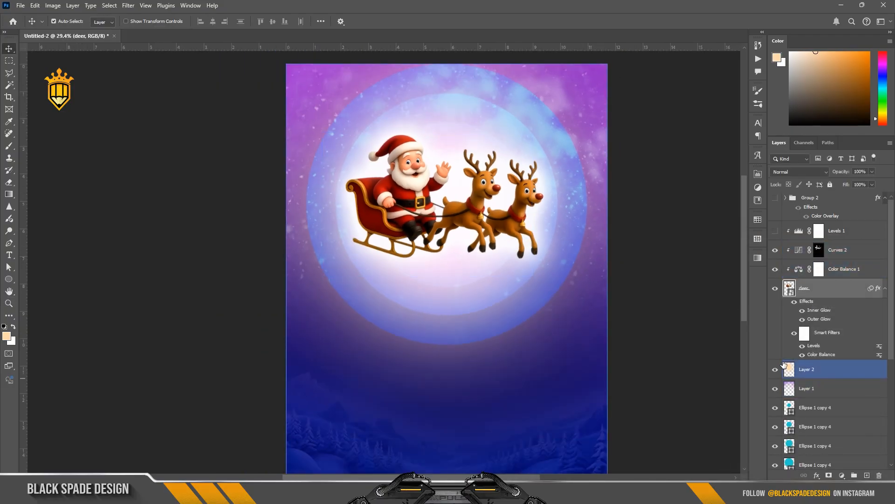
pyautogui.click(405, 494)
pyautogui.moveTo(297, 107); pyautogui.dragTo(468, 299)
pyautogui.scroll(-4, 441, 314)
pyautogui.moveTo(554, 360); pyautogui.dragTo(568, 375)
pyautogui.moveTo(493, 230); pyautogui.dragTo(485, 209)
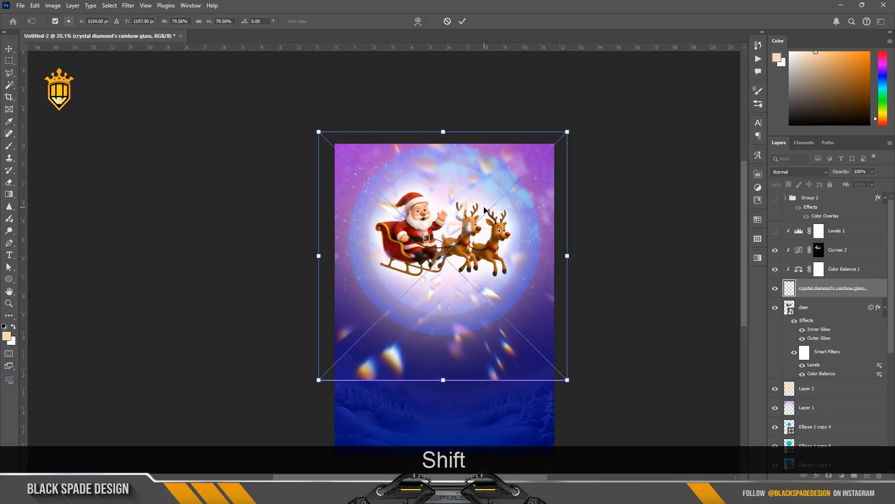
pyautogui.scroll(-2, 484, 208)
pyautogui.scroll(2, 480, 205)
pyautogui.moveTo(474, 167); pyautogui.dragTo(476, 164)
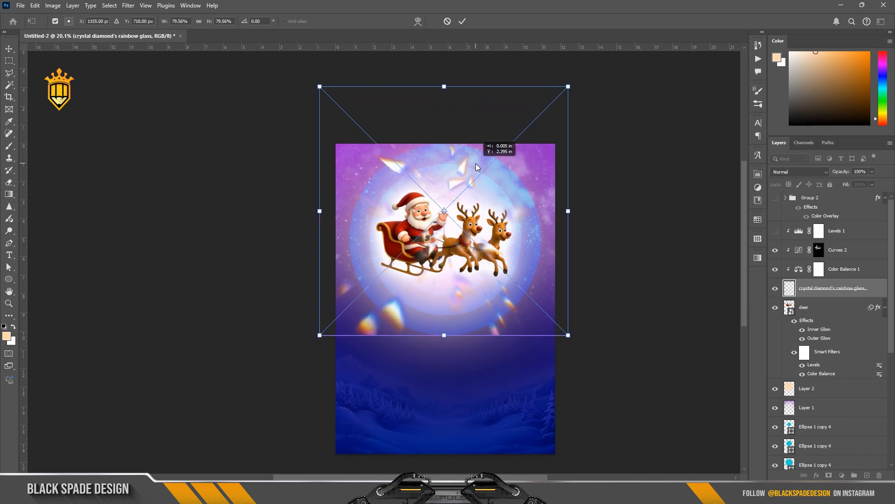
pyautogui.press('Return')
# Move the crystal glass layer below the sleigh layer and re-clip the Color Balance and Curves adjustments to the sleigh
pyautogui.moveTo(821, 289); pyautogui.dragTo(820, 373)
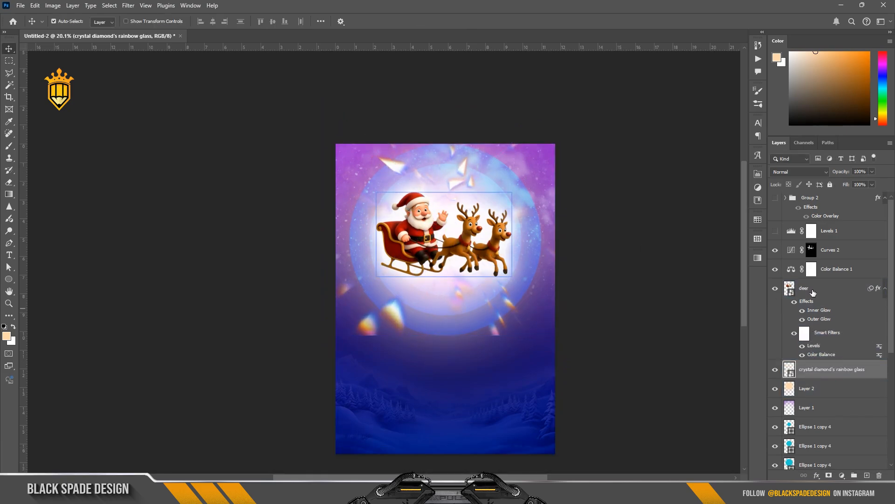
pyautogui.click(835, 268)
pyautogui.keyDown('shift'); pyautogui.click(833, 250); pyautogui.keyUp('shift')
pyautogui.rightClick(838, 239)
pyautogui.click(799, 299)
# Set the crystal diamond's rainbow glass layer's blend mode to Overlay
pyautogui.click(811, 373)
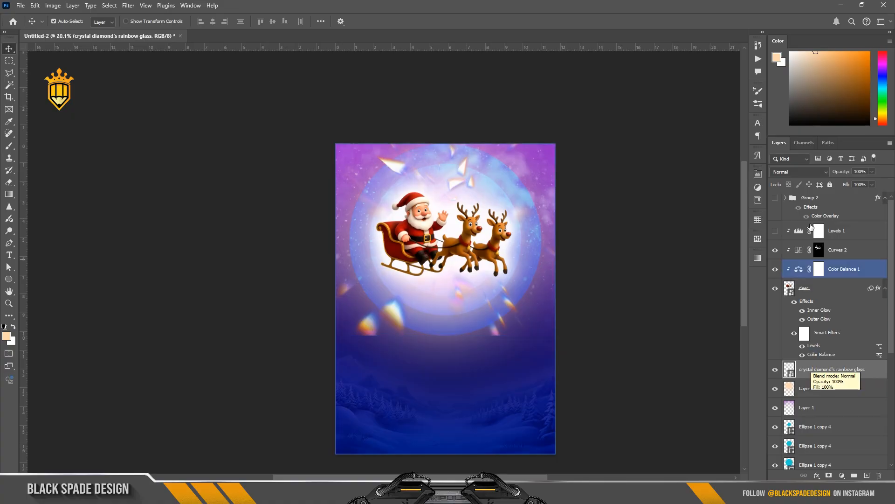
pyautogui.click(798, 172)
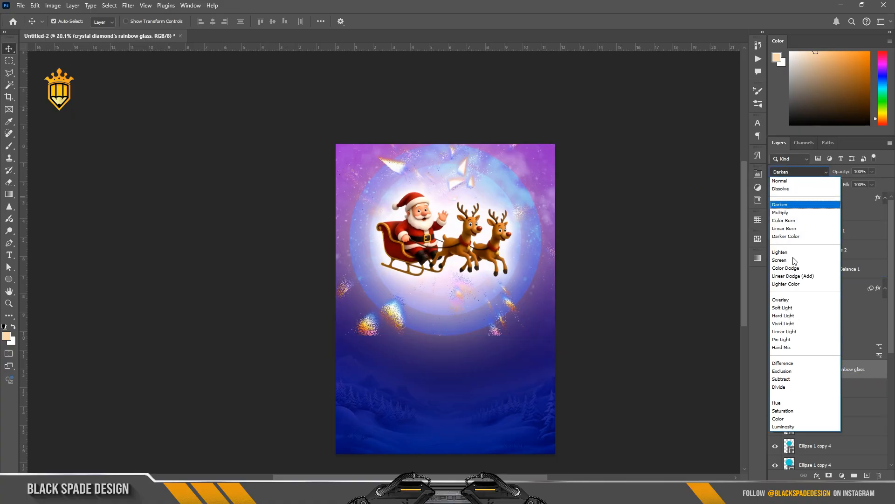
pyautogui.click(785, 300)
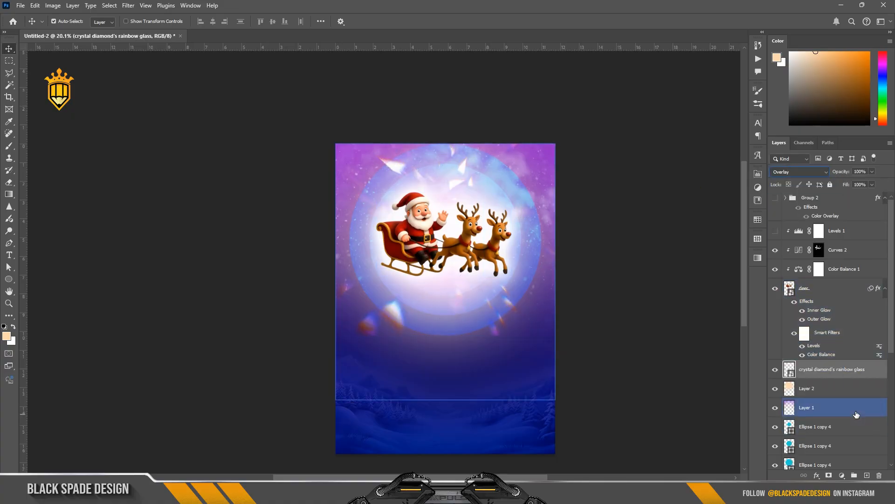
# Move the Curves 1 adjustment layer up above the crystal glass layer
pyautogui.scroll(-5, 847, 406)
pyautogui.click(825, 431)
pyautogui.click(816, 414)
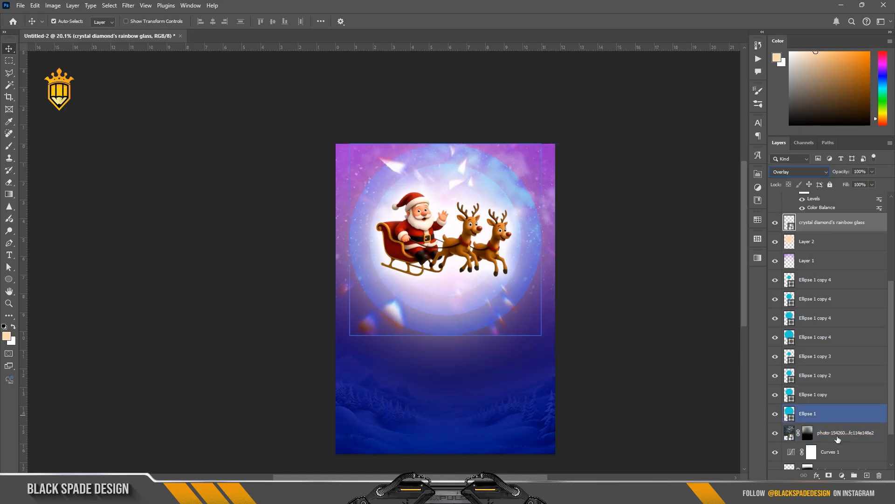
pyautogui.moveTo(832, 451); pyautogui.dragTo(824, 222)
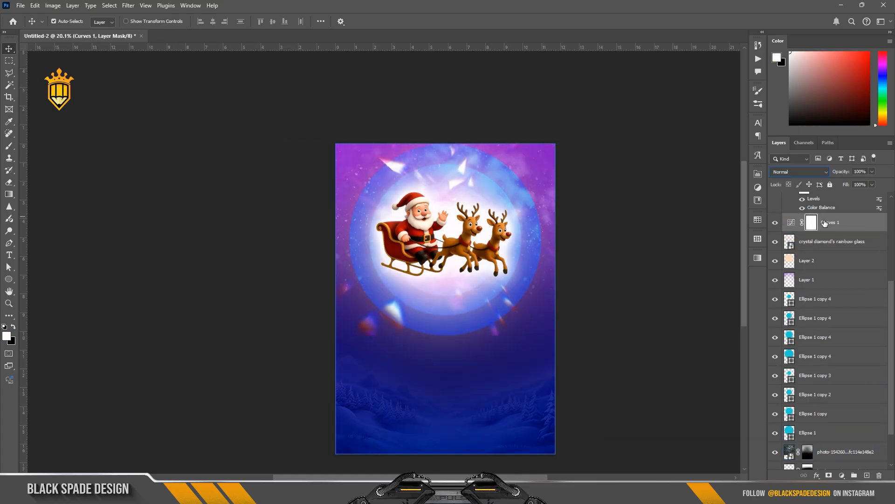
# Place the Flare image above Curves 1, enlarge it, rotate it about -109° and position the streak in the upper-left corner
pyautogui.click(421, 249)
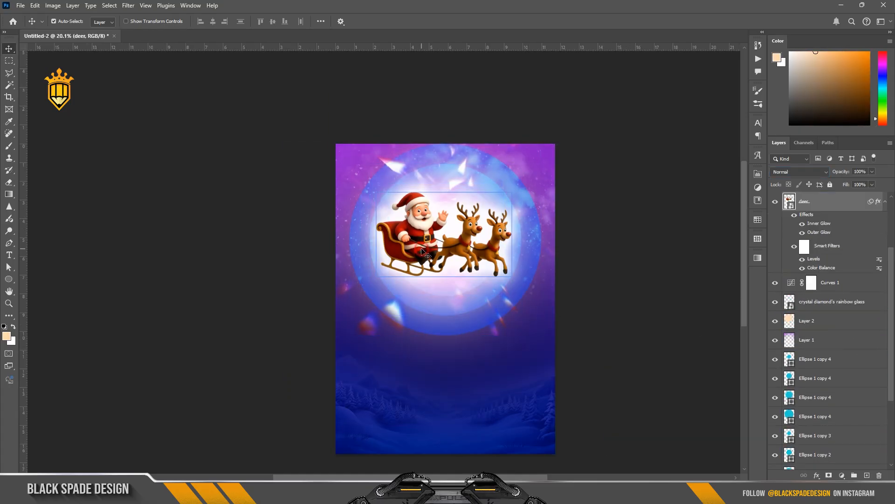
pyautogui.scroll(1, 423, 252)
pyautogui.scroll(-1, 422, 252)
pyautogui.scroll(1, 422, 252)
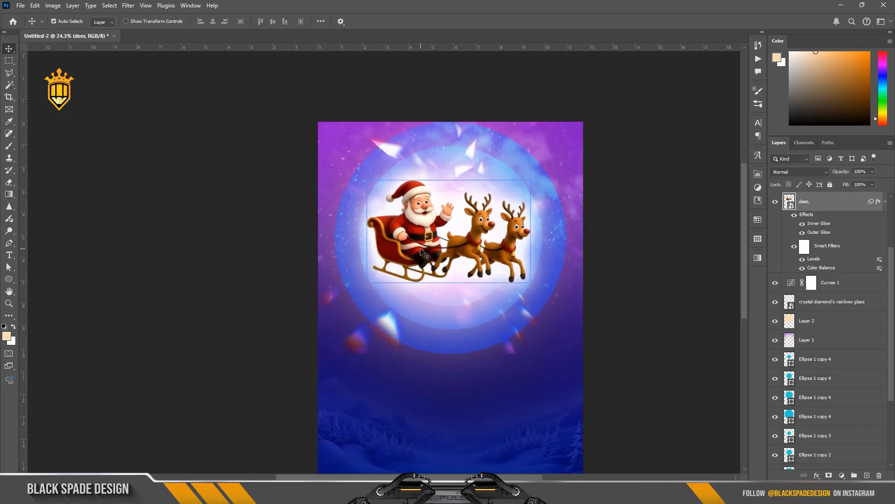
pyautogui.click(863, 328)
pyautogui.scroll(2, 864, 330)
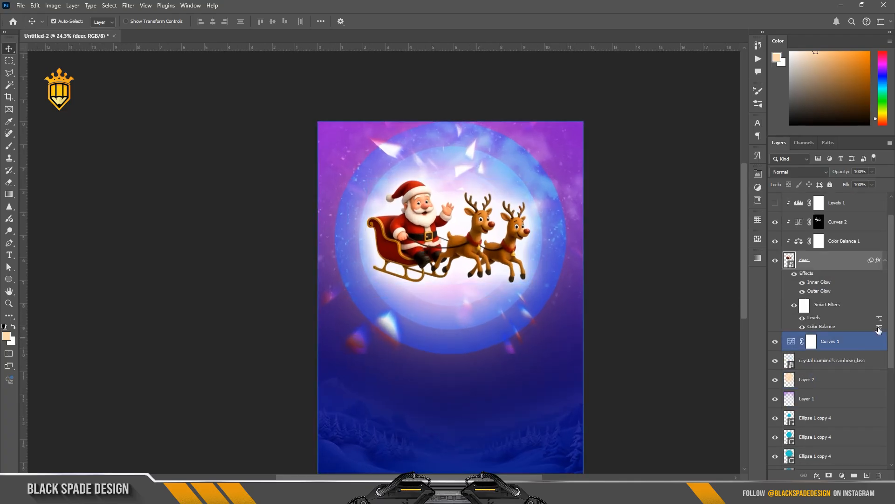
pyautogui.click(840, 344)
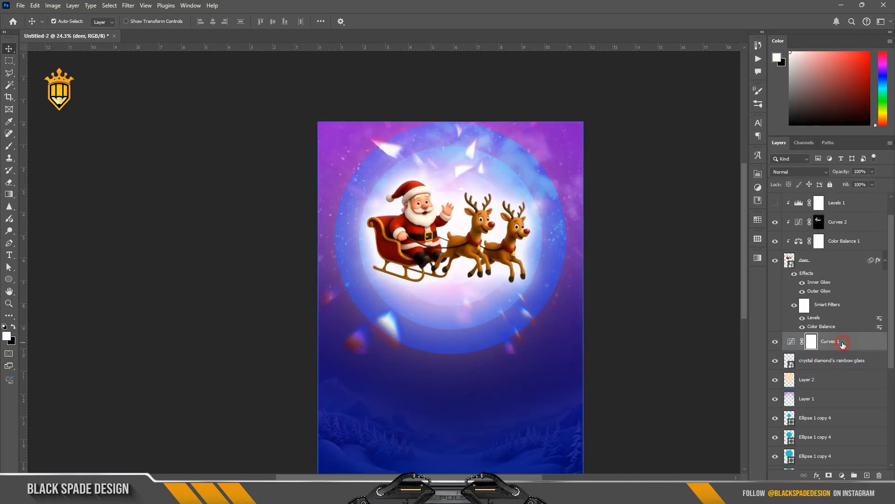
pyautogui.hotkey('alt', 'Tab')
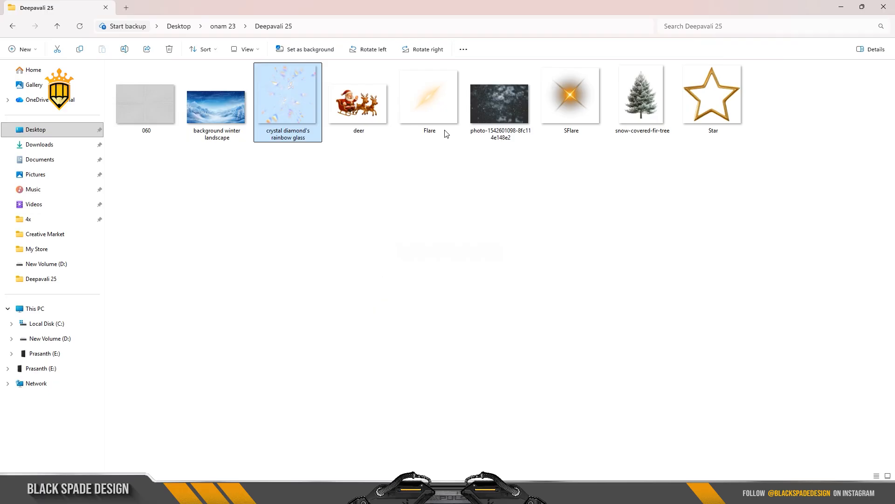
pyautogui.moveTo(427, 102); pyautogui.dragTo(447, 297)
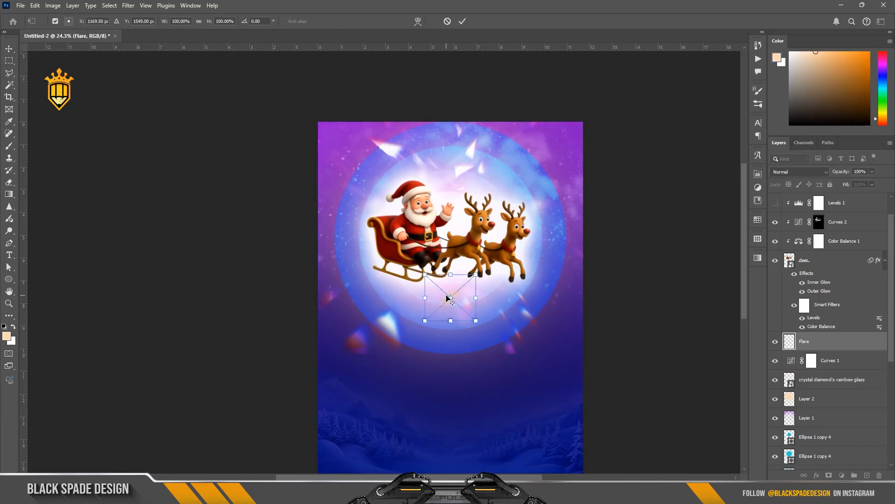
pyautogui.hotkey('shift', 'alt')
pyautogui.moveTo(508, 254); pyautogui.dragTo(561, 227)
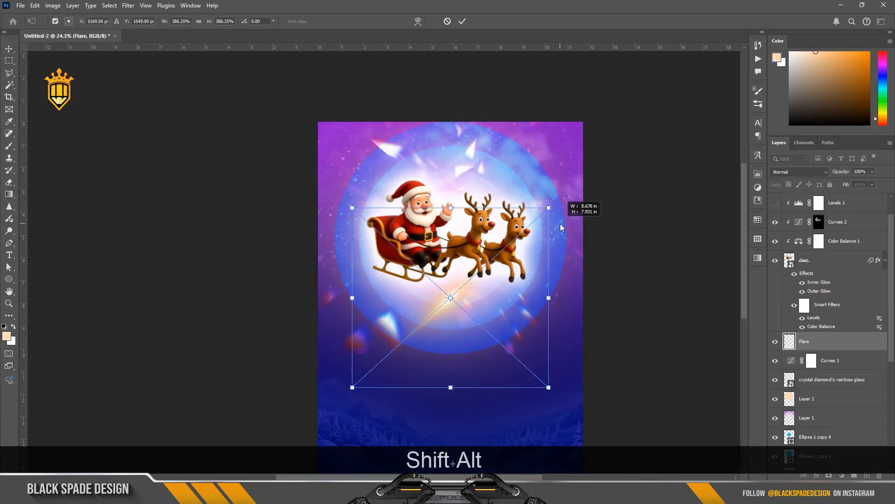
pyautogui.moveTo(567, 275); pyautogui.dragTo(389, 184)
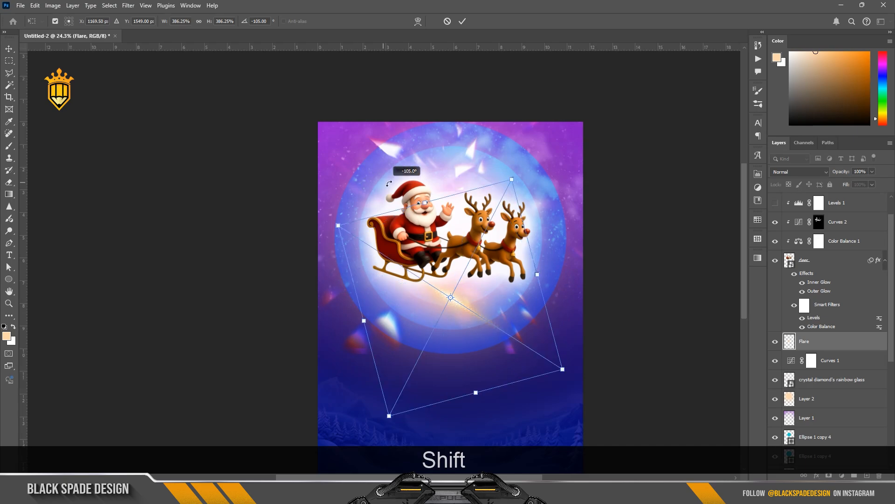
pyautogui.moveTo(474, 304); pyautogui.dragTo(486, 182)
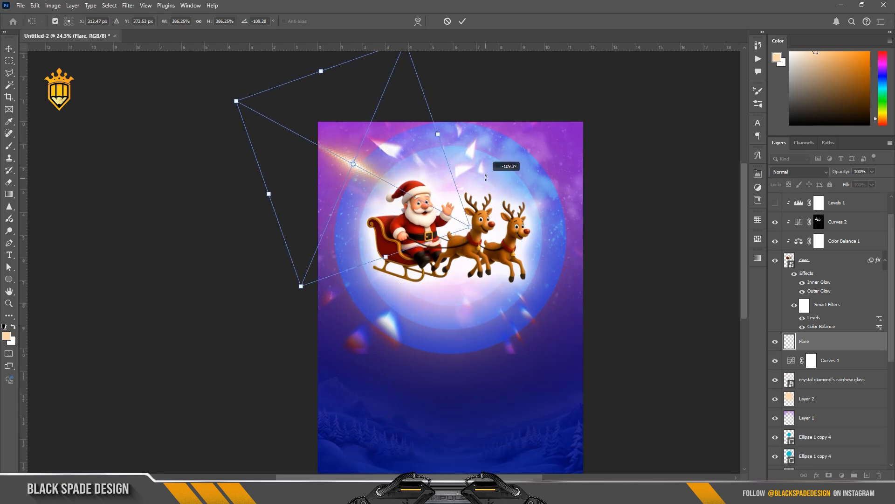
pyautogui.moveTo(414, 191); pyautogui.dragTo(387, 155)
pyautogui.moveTo(441, 189); pyautogui.dragTo(393, 160)
pyautogui.press('Return')
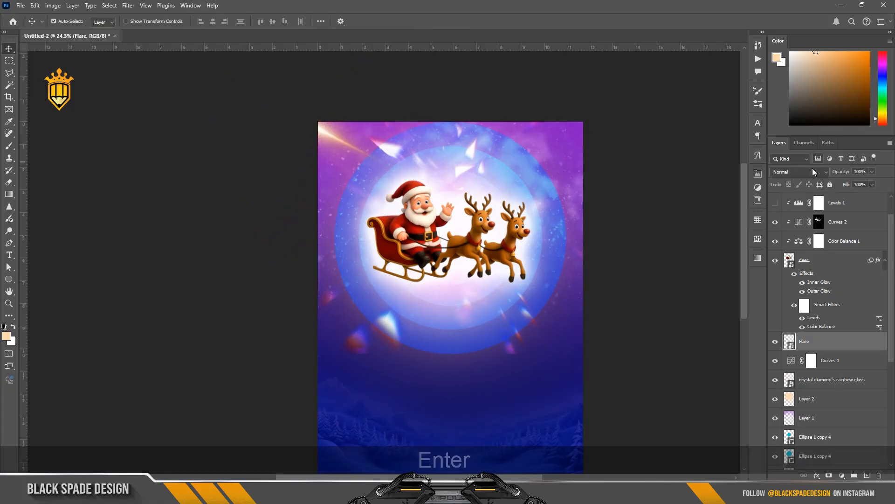
# Set the flare's blend mode to Screen and nudge it slightly toward the corner
pyautogui.click(812, 172)
pyautogui.click(782, 259)
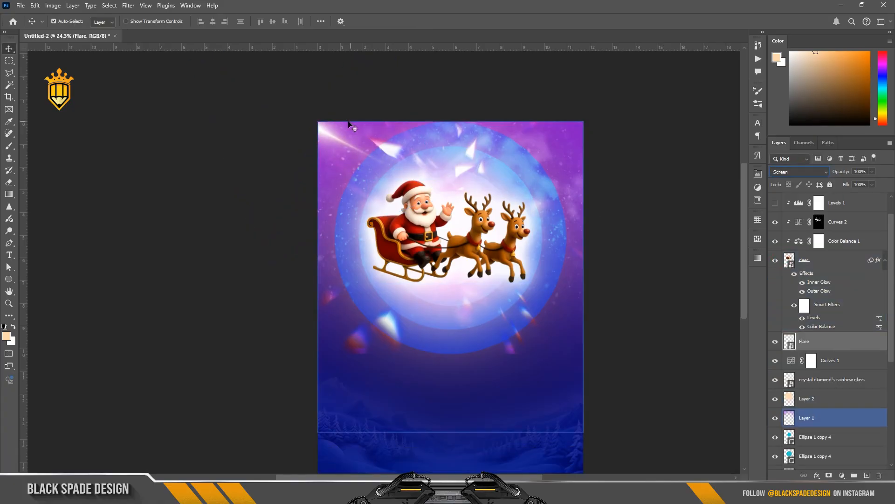
pyautogui.hotkey('ctrl', 't')
pyautogui.moveTo(333, 136); pyautogui.dragTo(349, 147)
pyautogui.press('Return')
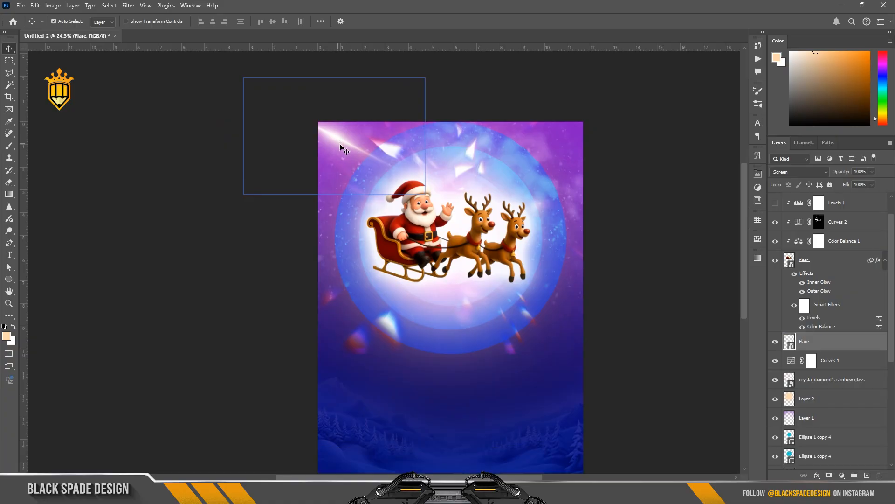
# Move the Flare layer below Layer 2 and set its blend mode to Lighter Color
pyautogui.moveTo(803, 345); pyautogui.dragTo(802, 408)
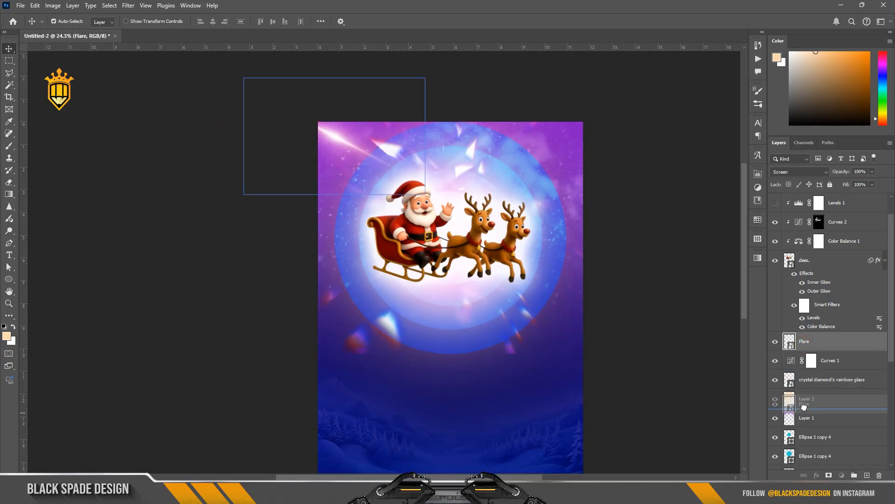
pyautogui.click(786, 171)
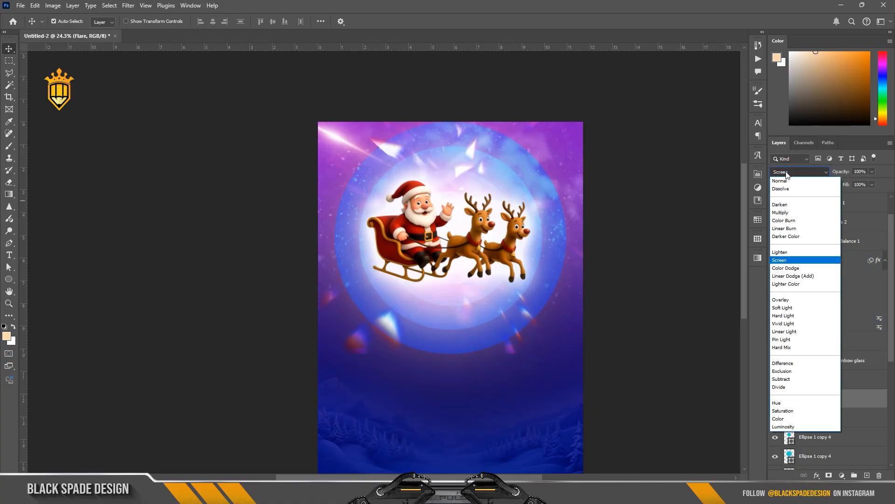
pyautogui.click(784, 286)
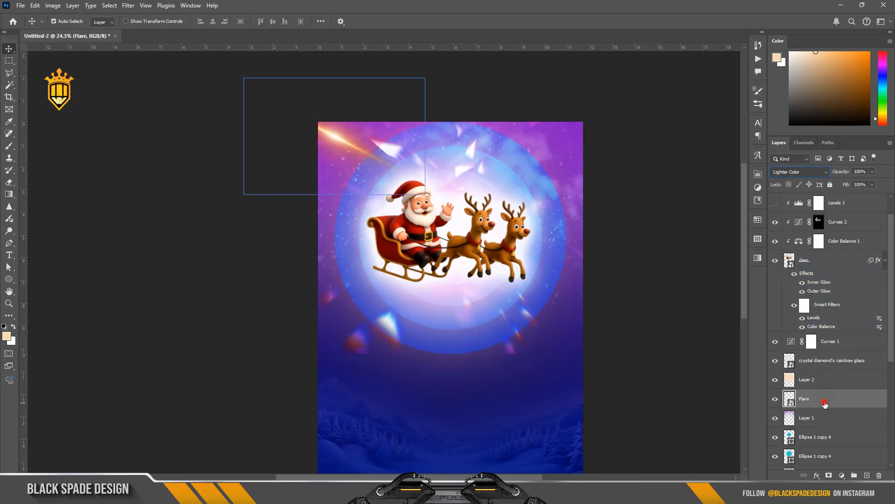
# Duplicate the flare and enlarge and move the copy into a streak crossing the left side of the sleigh
pyautogui.hotkey('ctrl', 'j')
pyautogui.hotkey('ctrl', 't')
pyautogui.moveTo(320, 156); pyautogui.dragTo(359, 257)
pyautogui.moveTo(465, 318); pyautogui.dragTo(497, 331)
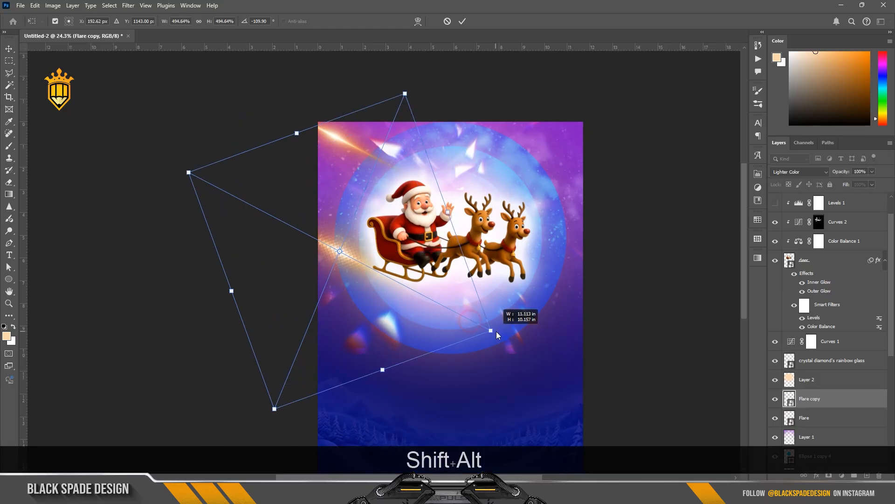
pyautogui.press('Return')
# Duplicate the flare again and move the copy to the poster's right edge
pyautogui.hotkey('ctrl', 'j')
pyautogui.hotkey('ctrl', 't')
pyautogui.moveTo(357, 292); pyautogui.dragTo(624, 249)
pyautogui.press('Return')
# Duplicate another flare and move the copy toward the poster's upper-right area
pyautogui.hotkey('ctrl', 'j')
pyautogui.hotkey('ctrl', 't')
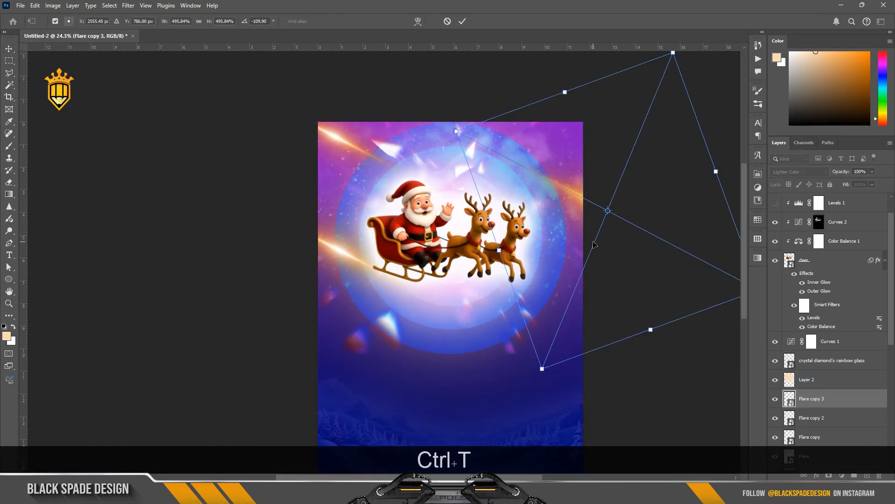
pyautogui.moveTo(647, 208); pyautogui.dragTo(512, 113)
pyautogui.press('Return')
# Duplicate another flare copy and set its blend mode to Overlay
pyautogui.press('ctrl')
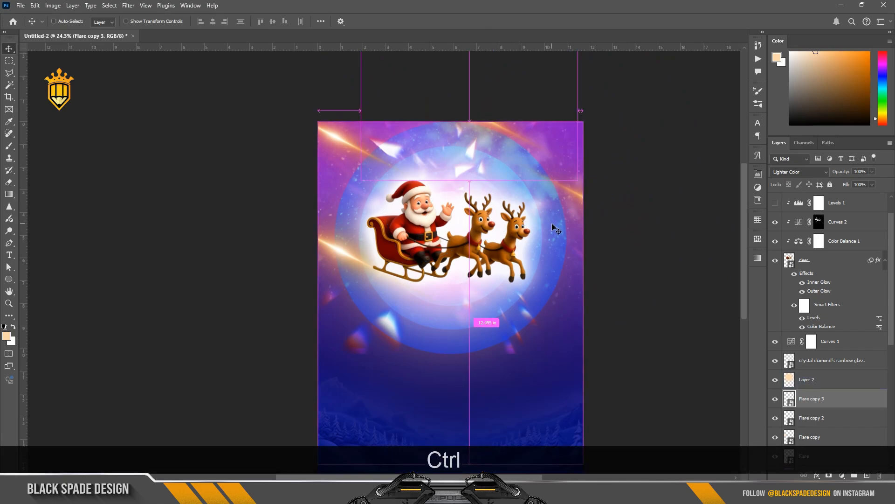
pyautogui.click(789, 172)
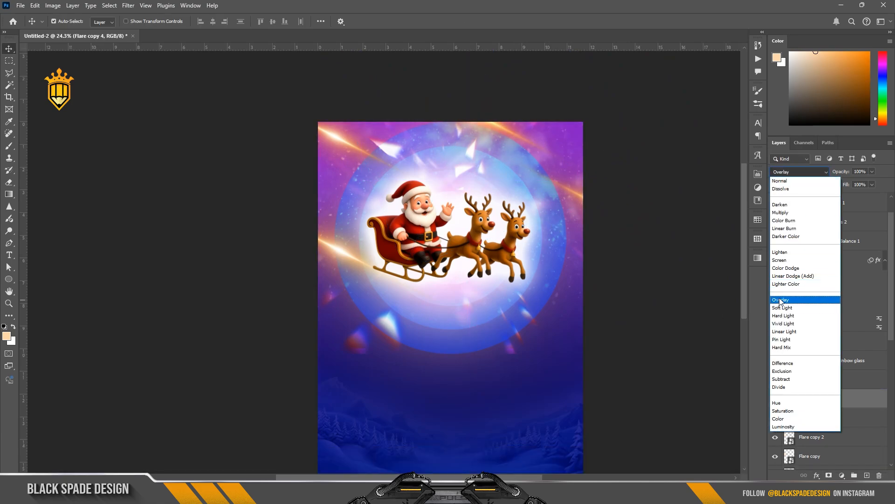
pyautogui.click(778, 300)
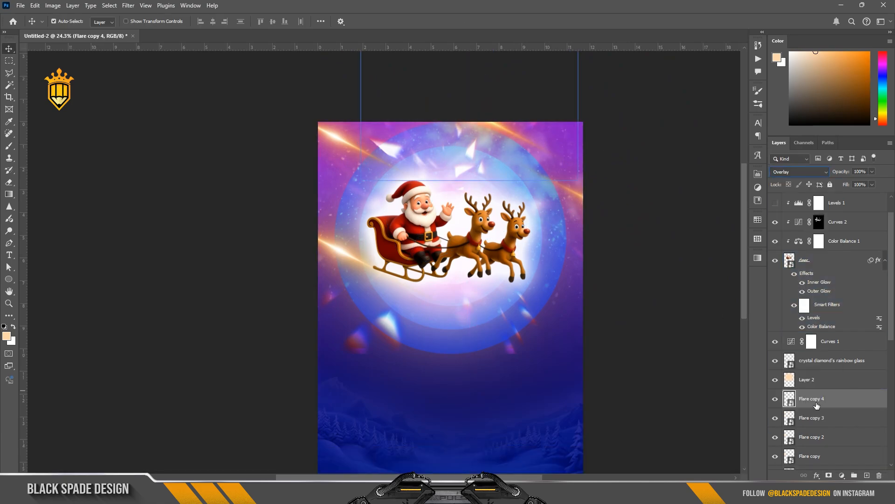
# Reposition the Overlay flare copy lower toward the poster's right side
pyautogui.hotkey('ctrl', 't')
pyautogui.moveTo(533, 139); pyautogui.dragTo(524, 197)
pyautogui.moveTo(607, 248); pyautogui.dragTo(579, 239)
pyautogui.press('Return')
# Duplicate the flare and move the new copy below the sleigh toward the lower right
pyautogui.scroll(3, 460, 180)
pyautogui.hotkey('ctrl', 'j')
pyautogui.hotkey('ctrl', 't')
pyautogui.moveTo(465, 182); pyautogui.dragTo(488, 343)
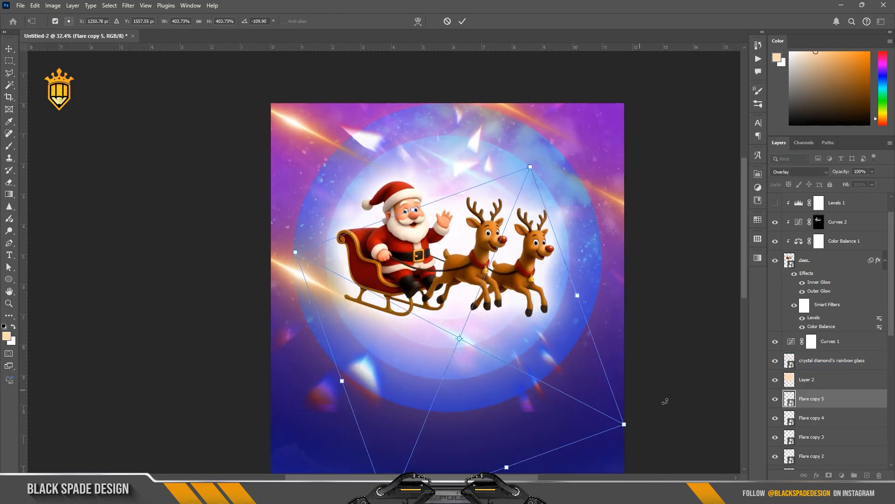
pyautogui.moveTo(666, 400); pyautogui.dragTo(664, 380)
pyautogui.press('Return')
# Move the flare copy up, then duplicate it and shift the new copy further right
pyautogui.scroll(-2, 491, 345)
pyautogui.moveTo(491, 345); pyautogui.dragTo(460, 242)
pyautogui.hotkey('ctrl', 'j')
pyautogui.hotkey('ctrl', 't')
pyautogui.moveTo(558, 285); pyautogui.dragTo(728, 362)
pyautogui.press('Return')
# Duplicate another flare and enlarge, rotate about -116° and position it across the right side of the moon
pyautogui.scroll(-3, 502, 238)
pyautogui.hotkey('ctrl', 'j')
pyautogui.hotkey('ctrl', 't')
pyautogui.moveTo(481, 231); pyautogui.dragTo(605, 283)
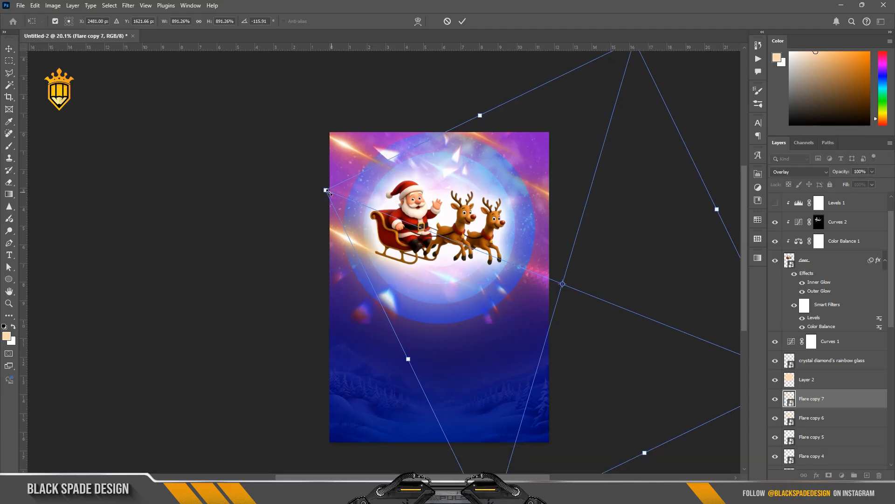
pyautogui.moveTo(328, 191); pyautogui.dragTo(411, 223)
pyautogui.moveTo(605, 297); pyautogui.dragTo(568, 279)
pyautogui.press('Return')
# Duplicate the flare once more and move the copy toward the lower right of the moon
pyautogui.scroll(2, 561, 260)
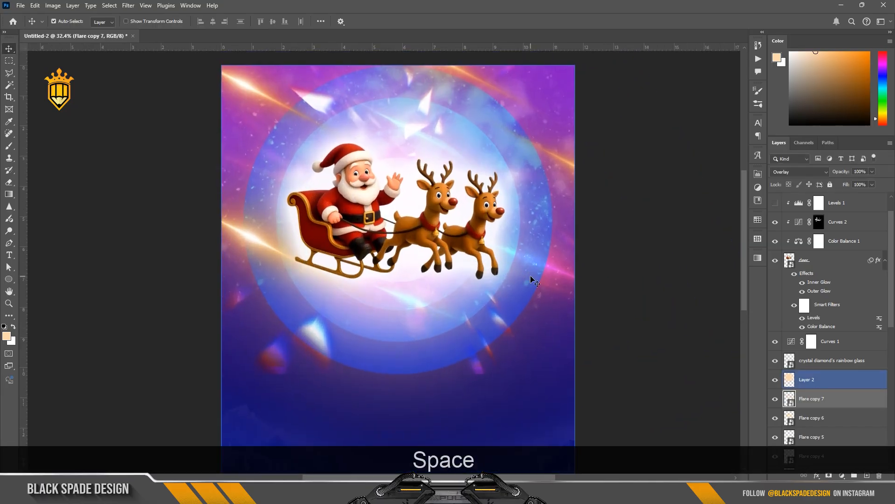
pyautogui.hotkey('ctrl', 'j')
pyautogui.moveTo(499, 226); pyautogui.dragTo(629, 348)
pyautogui.hotkey('ctrl', 't')
pyautogui.scroll(-2, 555, 264)
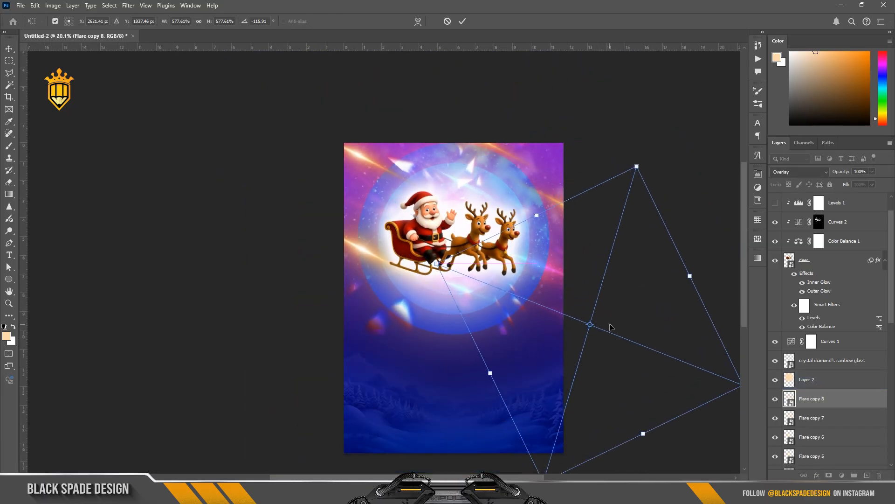
pyautogui.press('Return')
pyautogui.scroll(4, 478, 228)
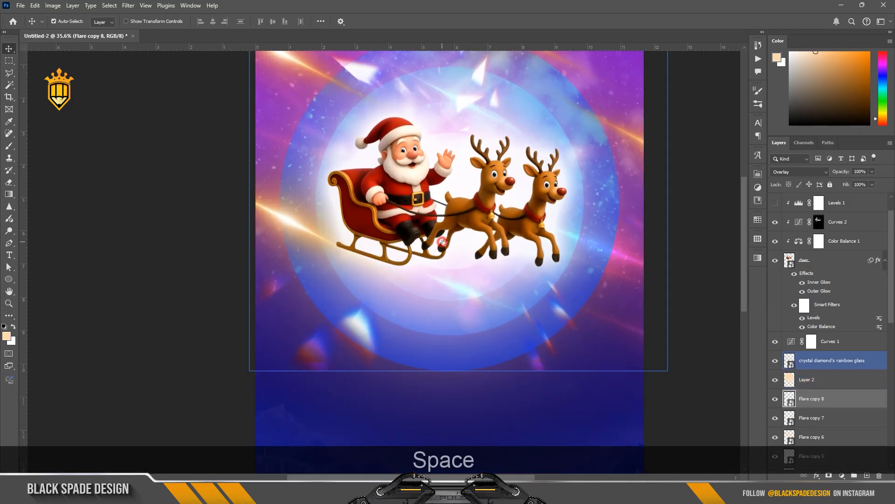
# Nudge the last flare copy slightly, then group all the flare layers into a group named F
pyautogui.moveTo(445, 246); pyautogui.dragTo(473, 258)
pyautogui.scroll(2, 473, 258)
pyautogui.scroll(-3, 829, 326)
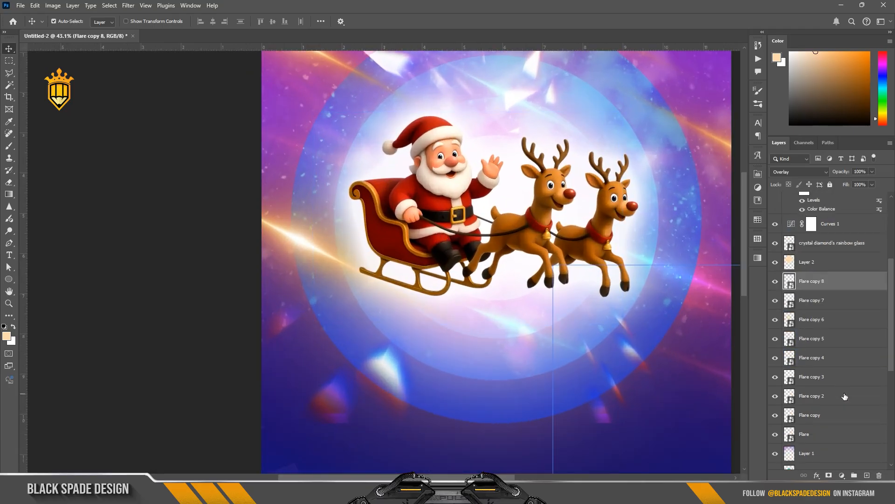
pyautogui.keyDown('shift'); pyautogui.click(823, 433); pyautogui.keyUp('shift')
pyautogui.hotkey('ctrl', 'g')
pyautogui.doubleClick(810, 277)
pyautogui.write('F')
pyautogui.click(847, 281)
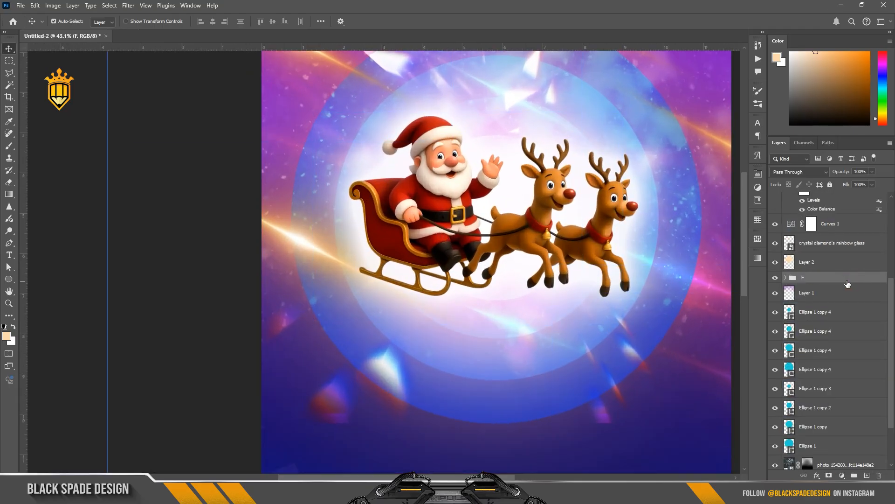
# Place the Star image from the Deepavali 25 folder into the poster, centred behind the sleigh and scaled to about 97%
pyautogui.click(373, 459)
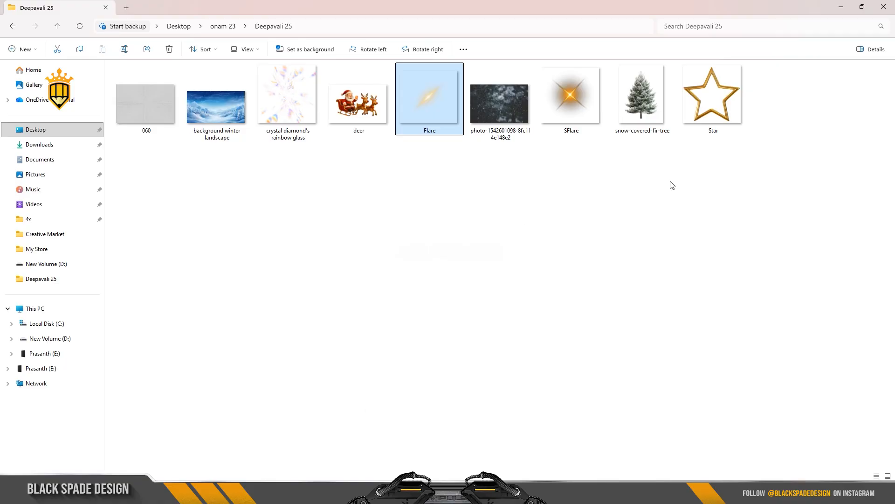
pyautogui.click(724, 107)
pyautogui.moveTo(478, 449); pyautogui.dragTo(466, 255)
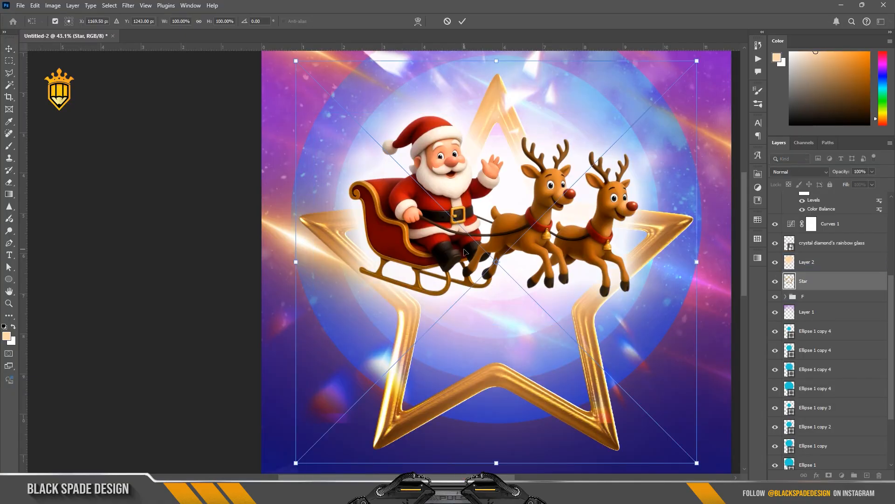
pyautogui.scroll(-5, 465, 250)
pyautogui.moveTo(507, 295); pyautogui.dragTo(505, 272)
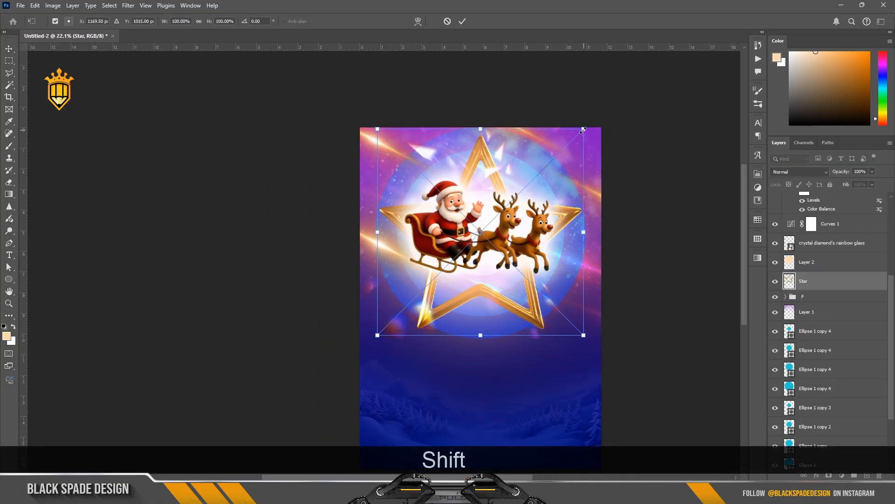
pyautogui.moveTo(583, 129); pyautogui.dragTo(580, 134)
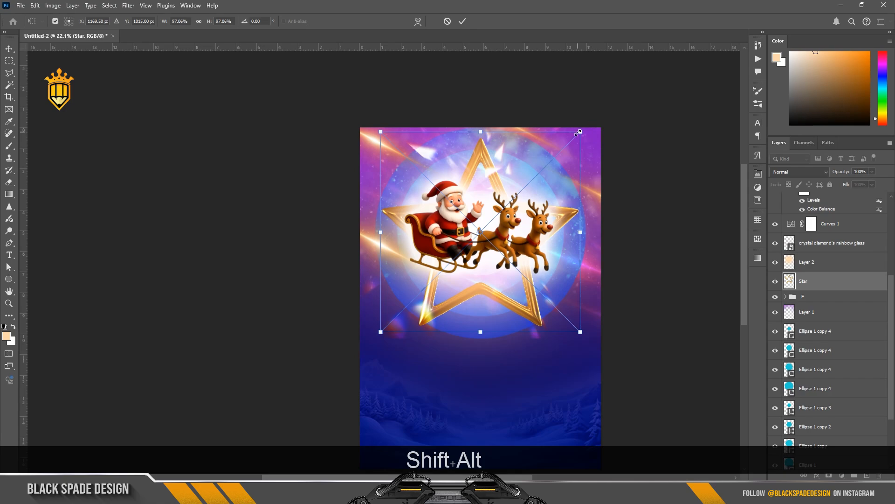
pyautogui.press('Return')
# Set the Star layer's blend mode to Luminosity and its opacity to 65%
pyautogui.click(799, 171)
pyautogui.click(776, 427)
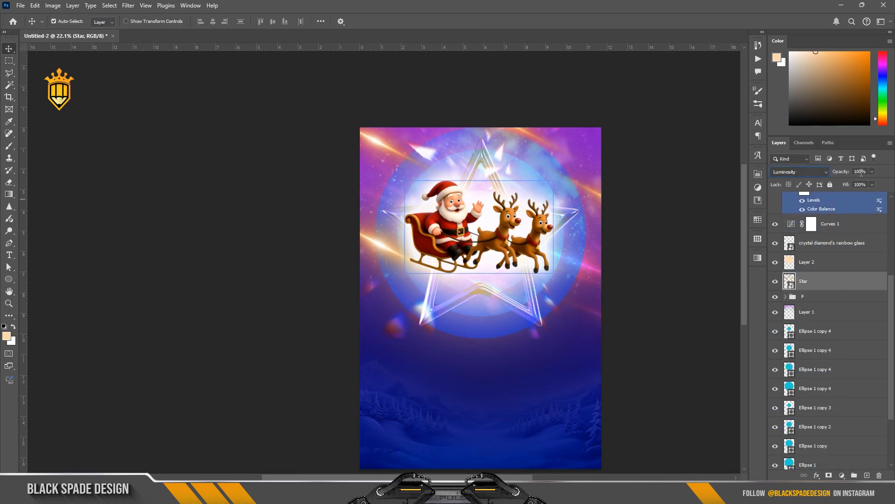
pyautogui.write('65')
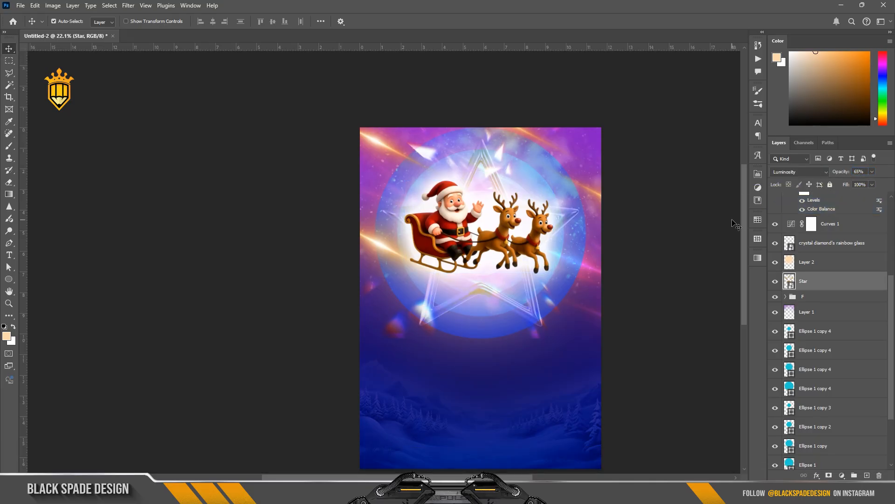
# Select the Star layer and scale it down slightly with Free Transform
pyautogui.click(802, 271)
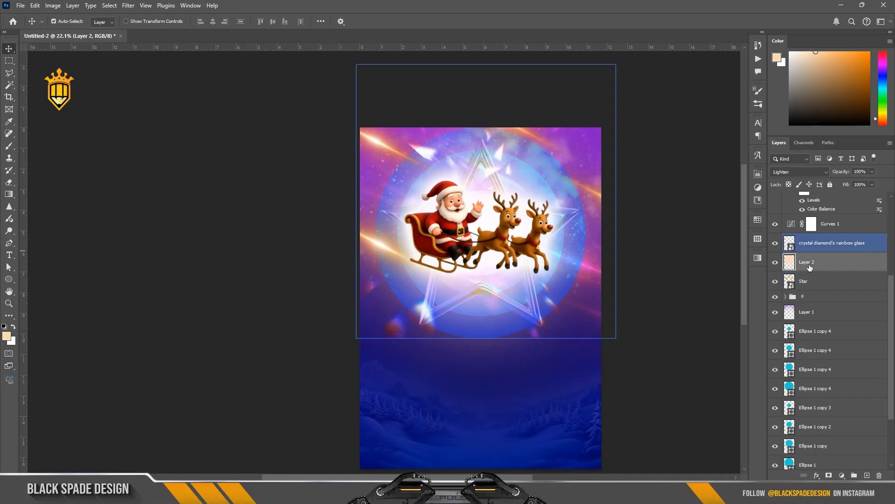
pyautogui.click(775, 282)
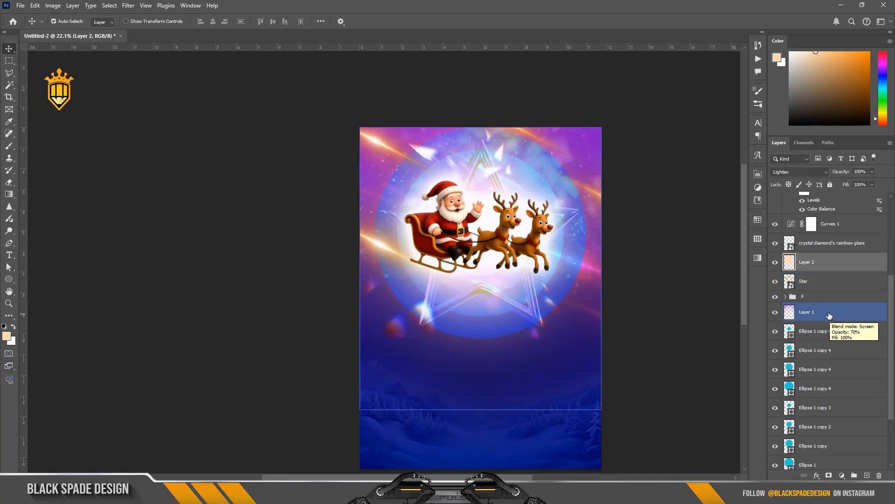
pyautogui.click(813, 283)
pyautogui.scroll(1, 486, 202)
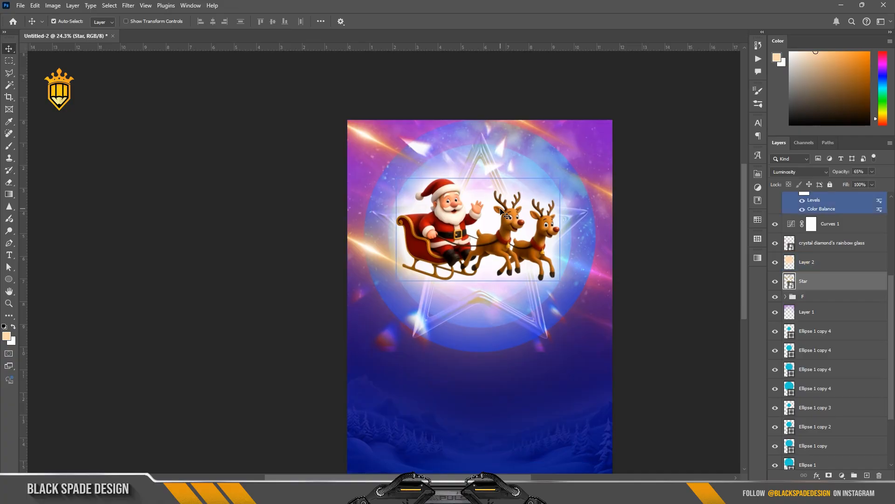
pyautogui.hotkey('ctrl', 't')
pyautogui.moveTo(589, 344); pyautogui.dragTo(582, 343)
pyautogui.press('Return')
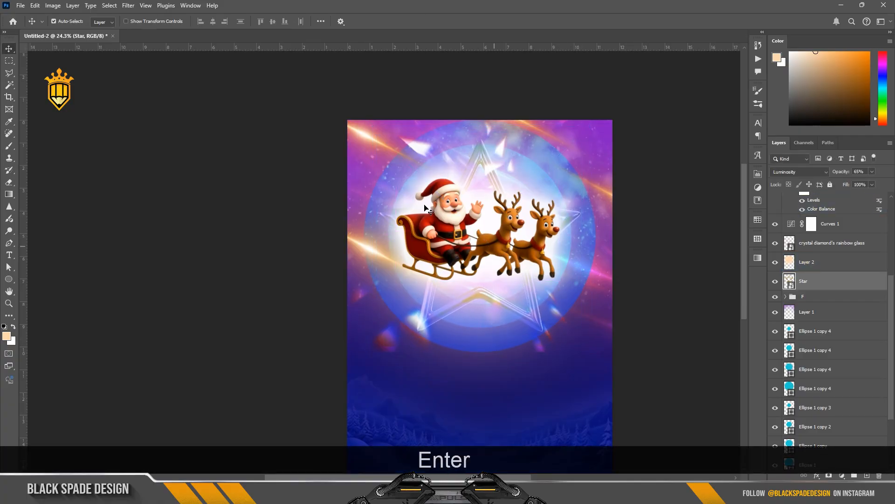
# Invert the layer mask of the Levels 1 adjustment clipped to the sleigh
pyautogui.scroll(8, 450, 248)
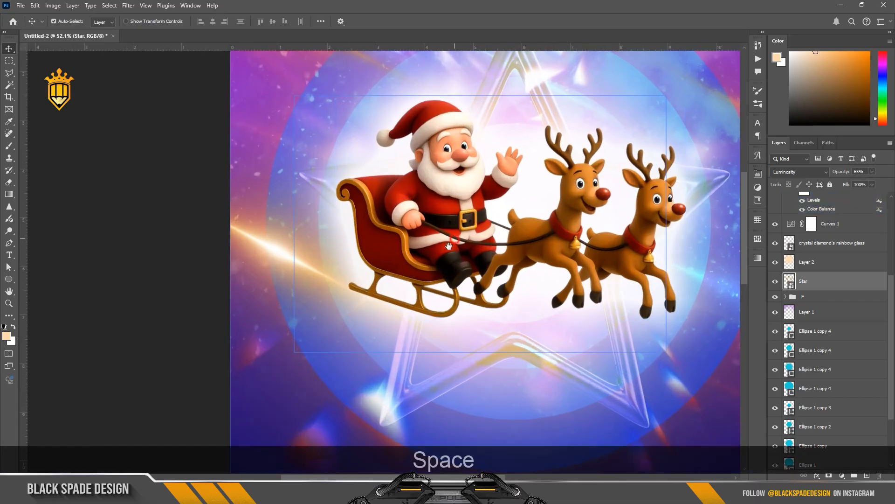
pyautogui.moveTo(434, 189); pyautogui.dragTo(396, 229)
pyautogui.click(396, 228)
pyautogui.scroll(3, 824, 256)
pyautogui.click(776, 232)
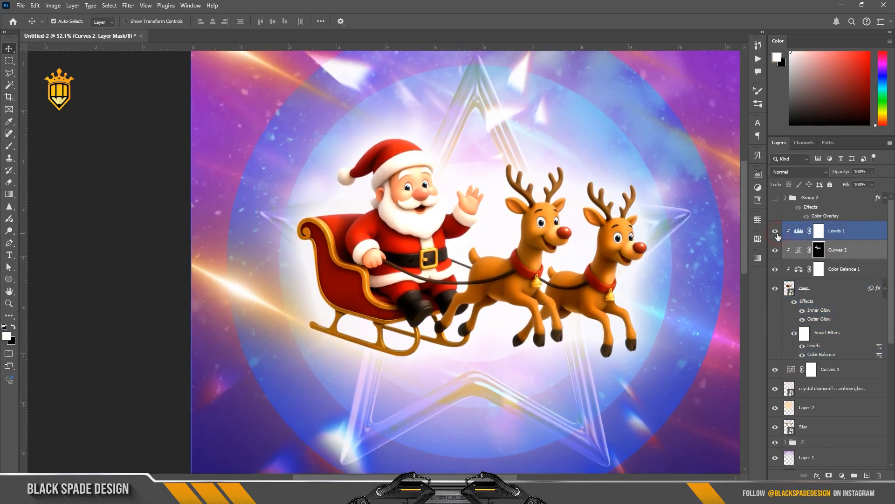
pyautogui.click(820, 234)
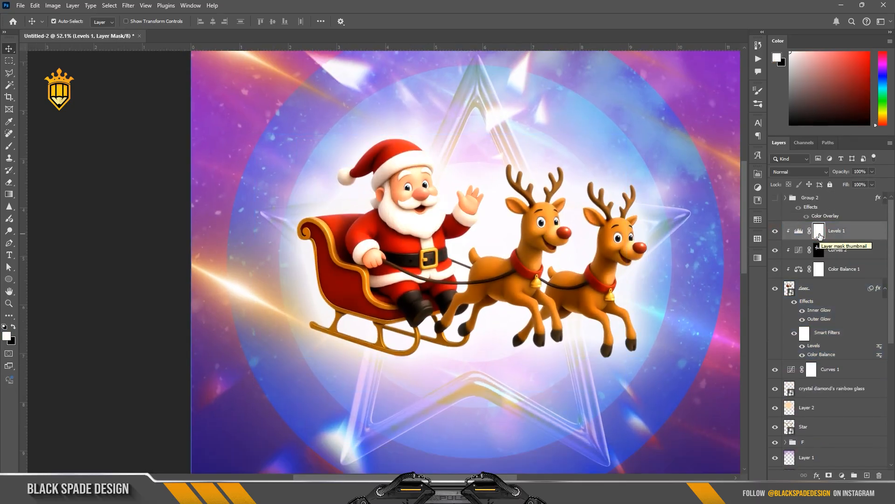
pyautogui.hotkey('ctrl', 'i')
# Paint white on the Levels 1 mask with a smaller brush at 68% opacity over Santa's waving arm
pyautogui.press('b')
pyautogui.scroll(3, 465, 145)
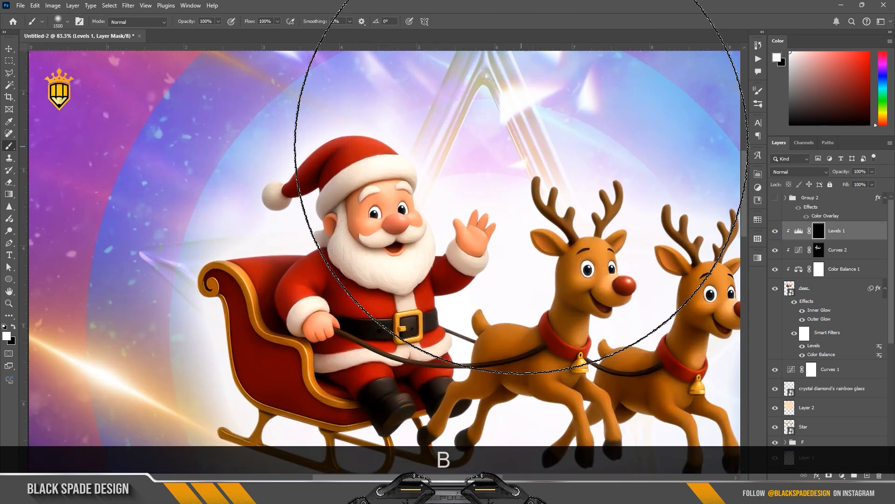
pyautogui.press('[')
pyautogui.press('[')
pyautogui.press('[')
pyautogui.press('[')
pyautogui.press('[')
pyautogui.press('[')
pyautogui.press('[')
pyautogui.press('[')
pyautogui.press('[')
pyautogui.press('[')
pyautogui.press('[')
pyautogui.press('[')
pyautogui.press('[')
pyautogui.scroll(2, 366, 131)
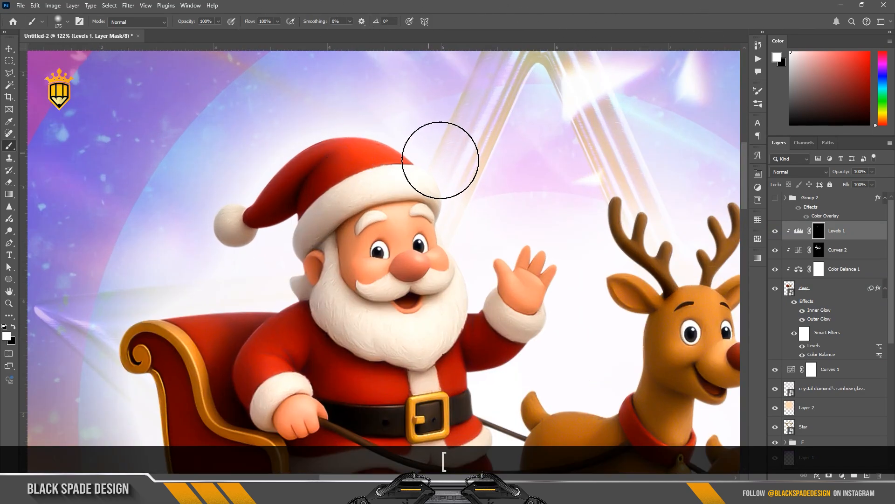
pyautogui.press('[')
pyautogui.press('[')
pyautogui.press('[')
pyautogui.press('[')
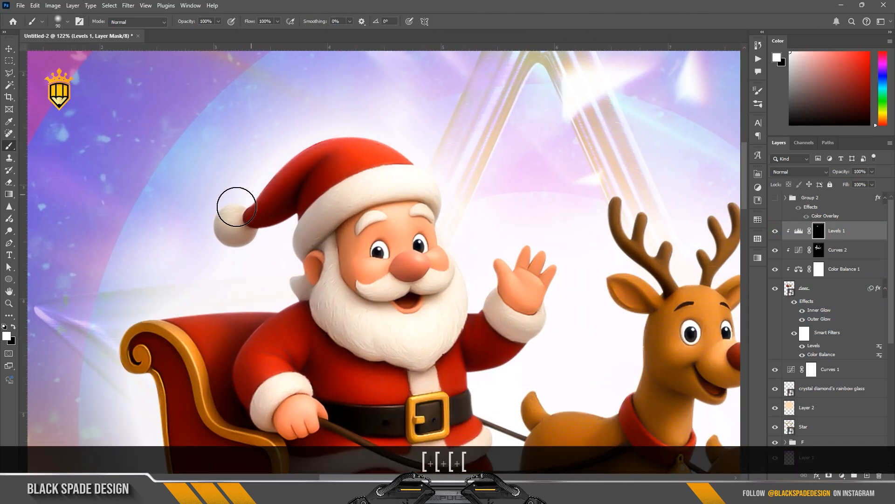
pyautogui.press(']')
pyautogui.press(']')
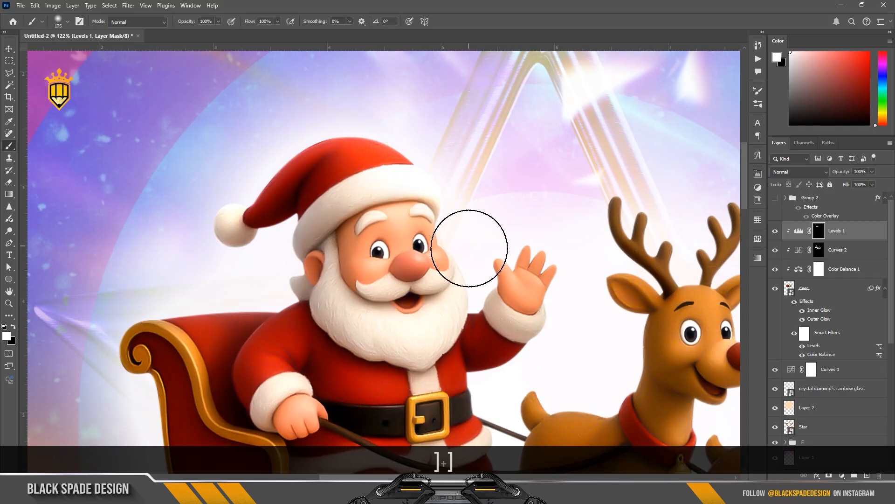
pyautogui.press(']')
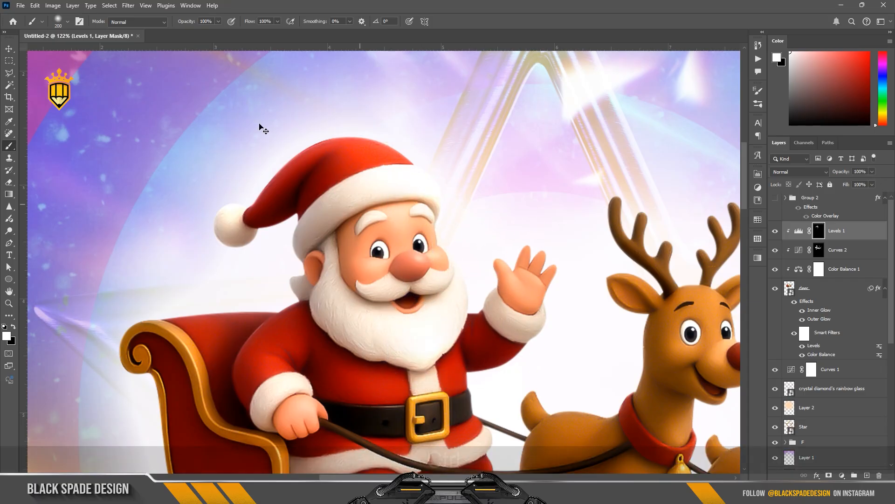
pyautogui.hotkey('ctrl', 'z')
pyautogui.moveTo(185, 22); pyautogui.dragTo(170, 22)
pyautogui.moveTo(441, 324); pyautogui.dragTo(433, 365)
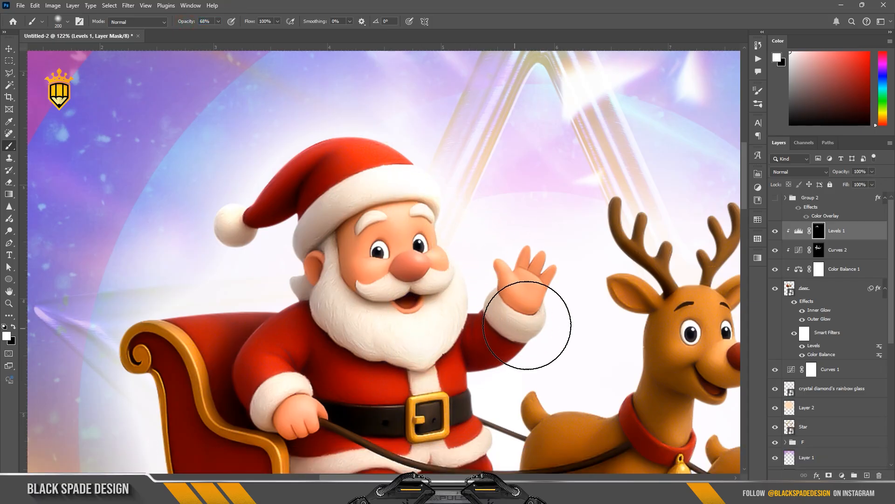
# Paint the mask with a smaller brush between the two reindeer and over the second reindeer's antlers
pyautogui.press('space')
pyautogui.moveTo(714, 211); pyautogui.dragTo(510, 170)
pyautogui.press('[')
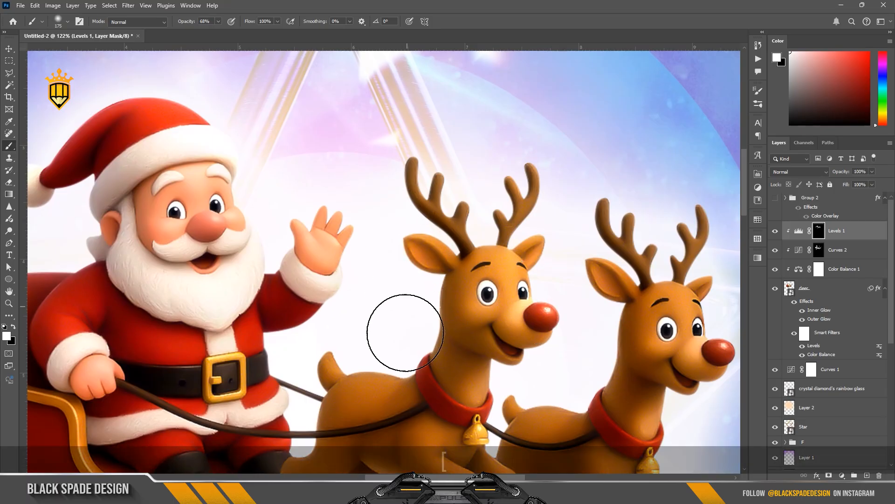
pyautogui.press('[')
pyautogui.press('[')
pyautogui.press('[')
pyautogui.press('[')
pyautogui.scroll(-2, 382, 310)
pyautogui.scroll(3, 553, 275)
pyautogui.moveTo(545, 273); pyautogui.dragTo(555, 306)
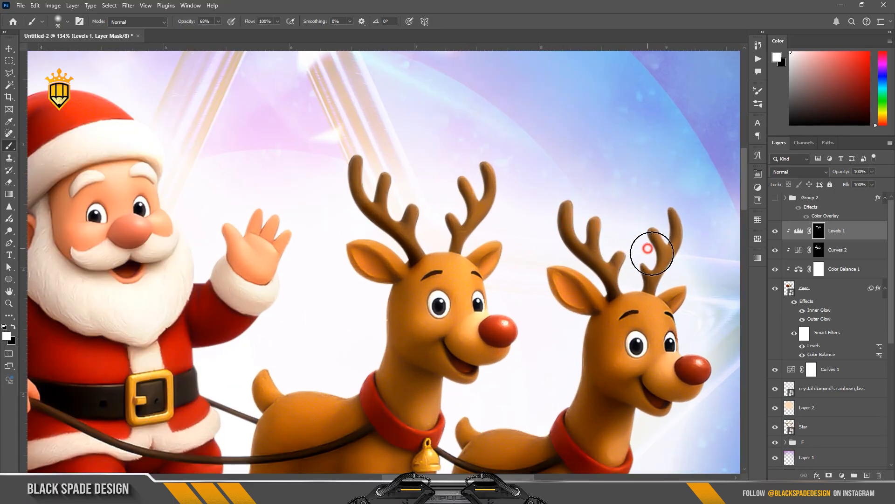
pyautogui.moveTo(648, 248); pyautogui.dragTo(623, 298)
# Paint the mask around the reindeer legs with a resized brush, raising brush opacity to 100%
pyautogui.press('n')
pyautogui.press('space')
pyautogui.moveTo(689, 328); pyautogui.dragTo(504, 179)
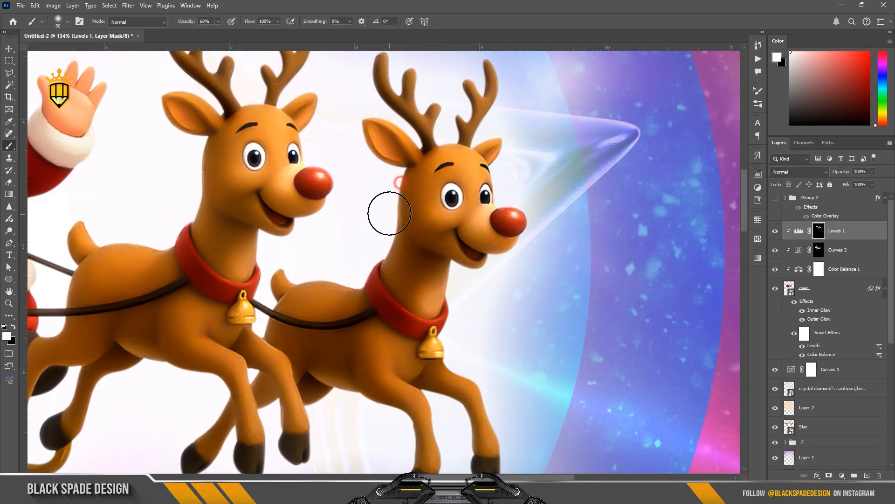
pyautogui.press('space')
pyautogui.moveTo(429, 331); pyautogui.dragTo(413, 180)
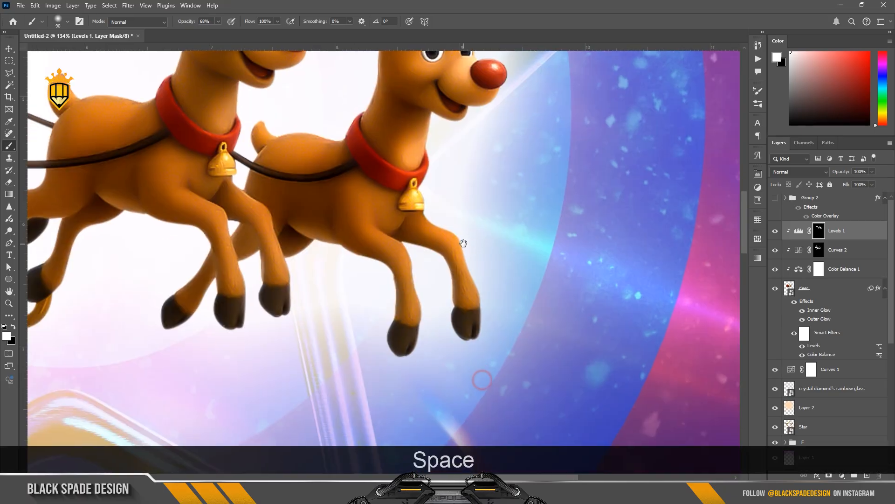
pyautogui.scroll(2, 434, 297)
pyautogui.press('[')
pyautogui.press('[')
pyautogui.press('[')
pyautogui.scroll(2, 333, 276)
pyautogui.press(']')
pyautogui.press(']')
pyautogui.press(']')
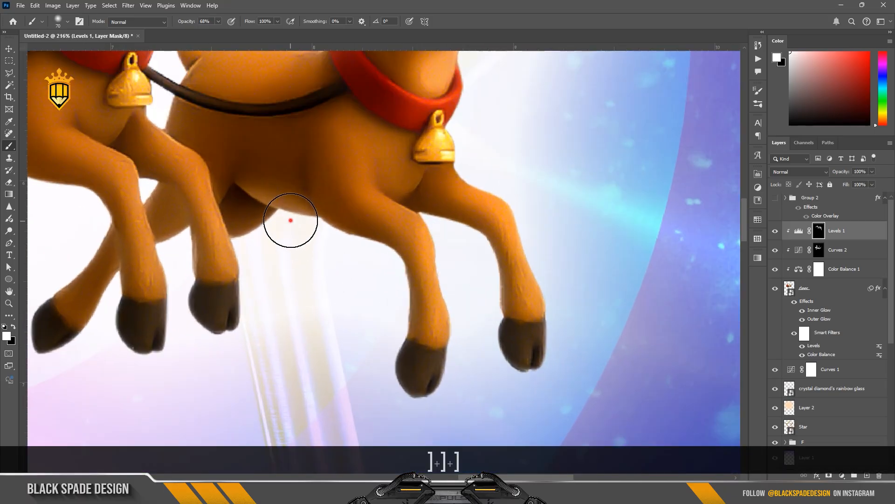
pyautogui.scroll(-2, 382, 381)
pyautogui.press('[')
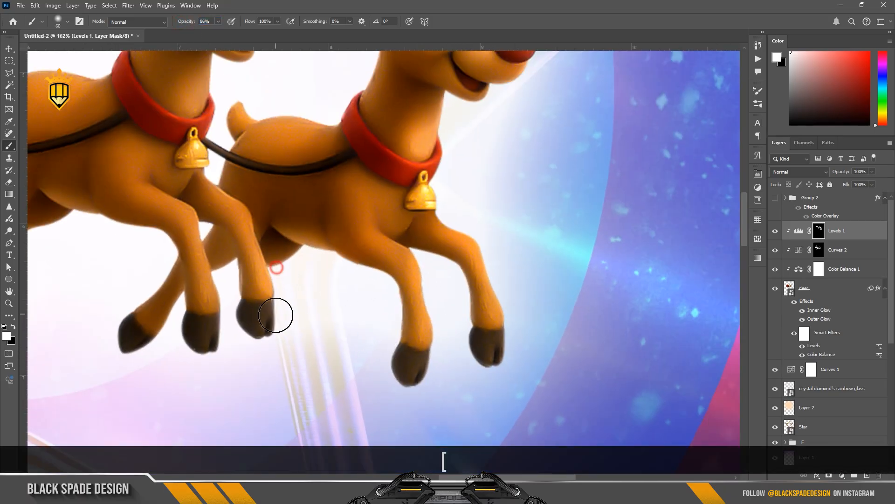
pyautogui.press('space')
pyautogui.moveTo(108, 321); pyautogui.dragTo(324, 365)
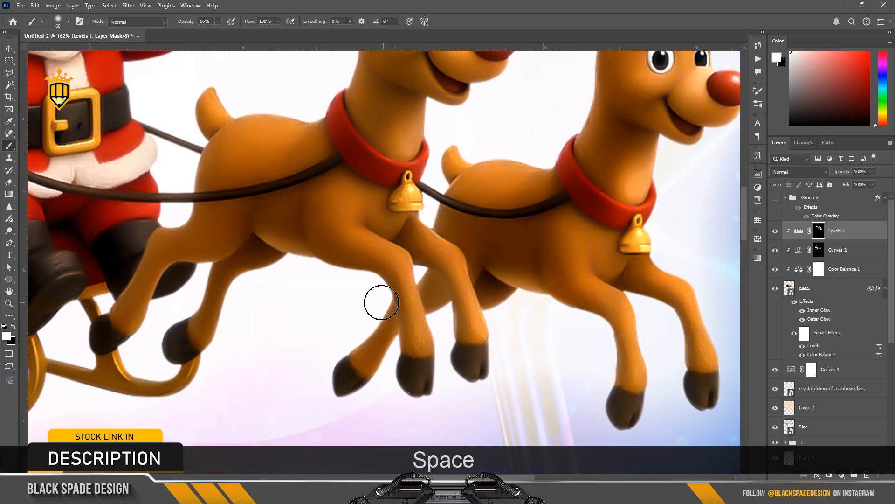
pyautogui.press(']')
pyautogui.press(']')
pyautogui.press('0')
# Continue painting the Levels 1 mask over the reindeer heads, Santa and the sleigh
pyautogui.scroll(-4, 242, 283)
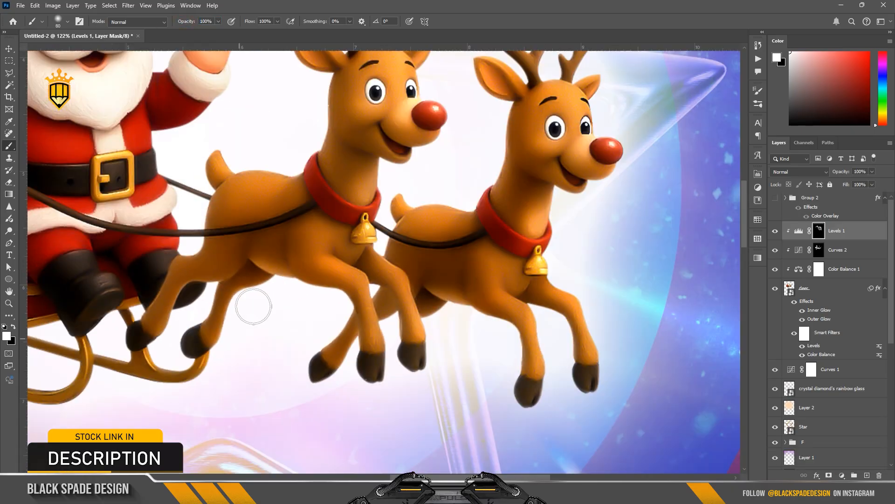
pyautogui.press('space')
pyautogui.moveTo(528, 143); pyautogui.dragTo(501, 208)
pyautogui.scroll(-5, 501, 208)
pyautogui.scroll(4, 387, 154)
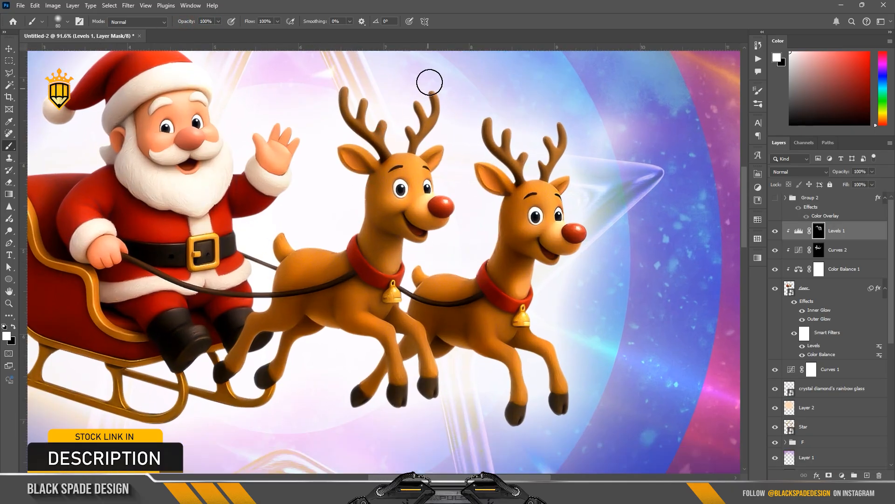
pyautogui.press('space')
pyautogui.moveTo(570, 134); pyautogui.dragTo(644, 187)
pyautogui.scroll(-1, 644, 187)
pyautogui.press('space')
pyautogui.moveTo(201, 247); pyautogui.dragTo(204, 189)
pyautogui.scroll(3, 203, 189)
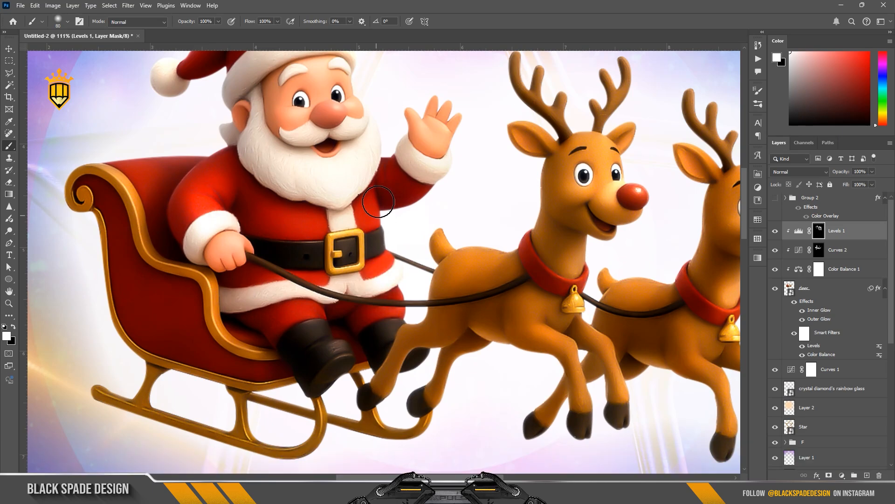
pyautogui.press('space')
pyautogui.moveTo(159, 412); pyautogui.dragTo(164, 350)
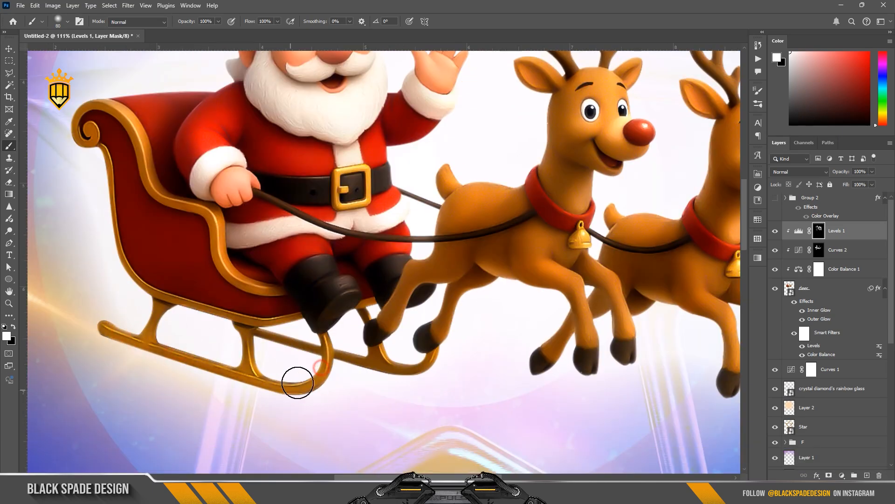
pyautogui.press('space')
pyautogui.moveTo(80, 110); pyautogui.dragTo(119, 193)
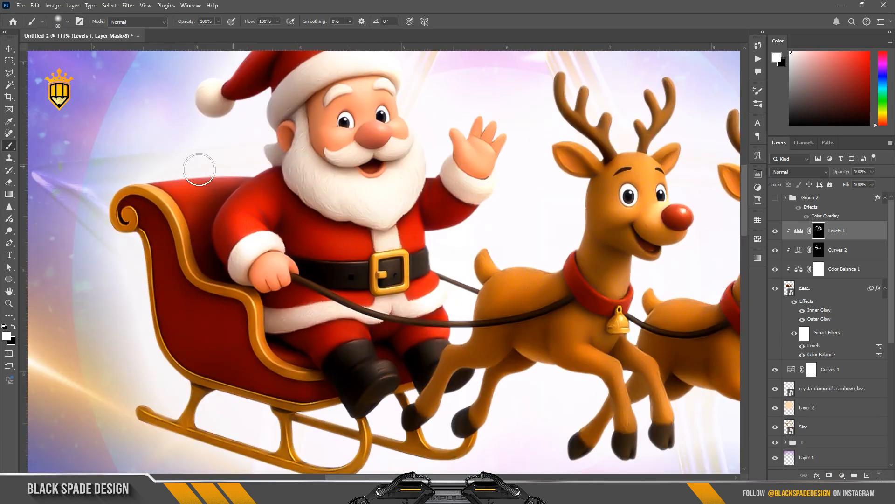
pyautogui.scroll(-6, 228, 181)
pyautogui.scroll(5, 268, 186)
# Enlarge the brush and set its opacity to 69%
pyautogui.press(']')
pyautogui.press(']')
pyautogui.press(']')
pyautogui.press(']')
pyautogui.press(']')
pyautogui.press(']')
pyautogui.press(']')
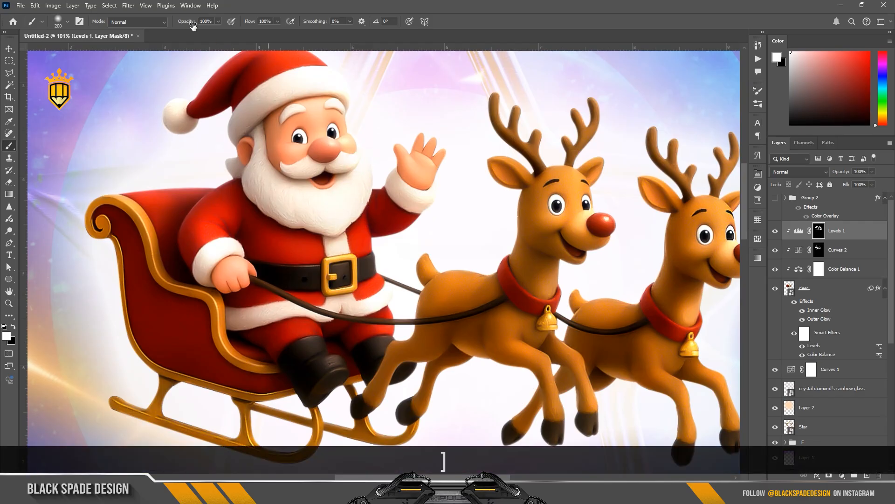
pyautogui.press('6')
pyautogui.press('9')
pyautogui.scroll(-5, 419, 228)
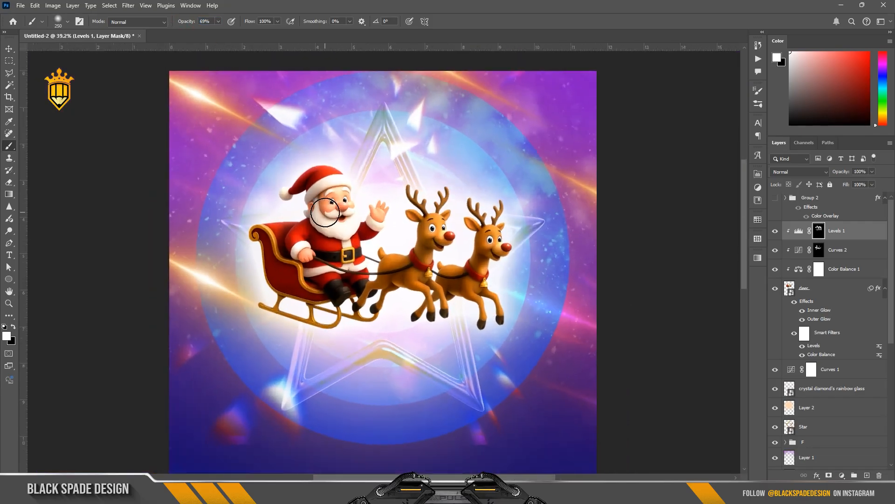
pyautogui.scroll(-5, 326, 233)
pyautogui.scroll(3, 280, 238)
# Select the Flare copy layer and enlarge, rotate and reposition it across the sleigh with Free Transform
pyautogui.press('v')
pyautogui.click(255, 242)
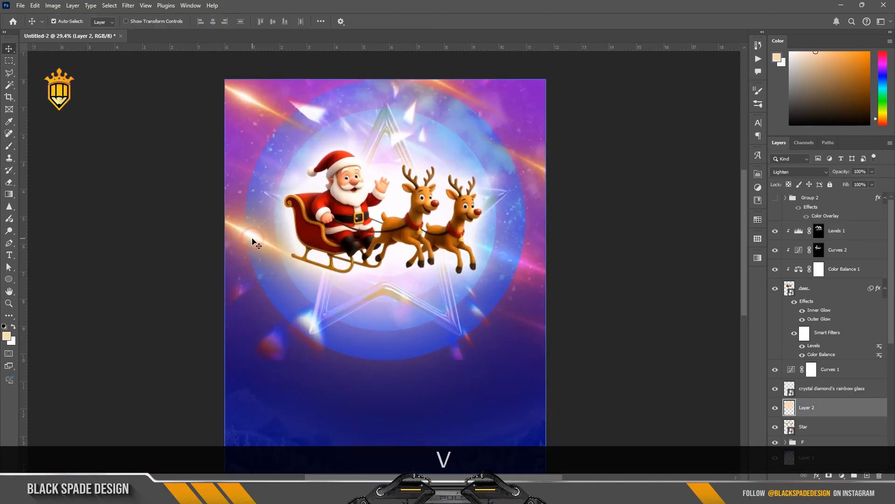
pyautogui.rightClick(254, 241)
pyautogui.click(279, 276)
pyautogui.rightClick(248, 237)
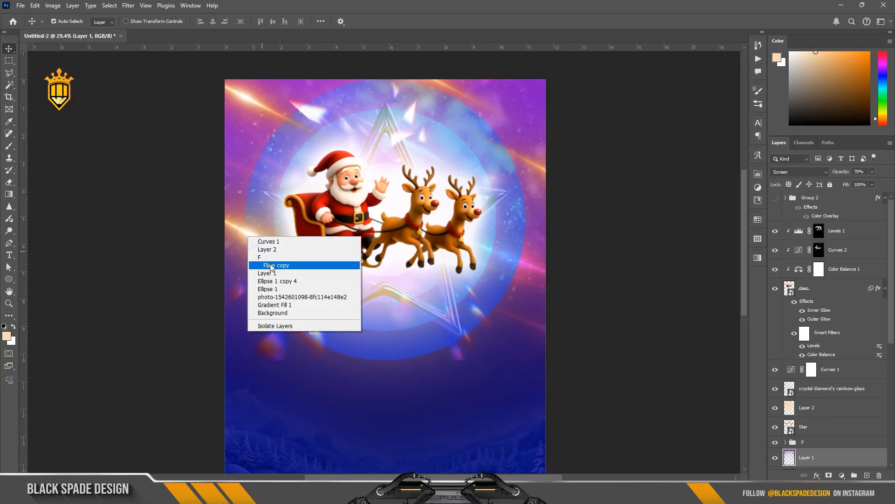
pyautogui.click(275, 265)
pyautogui.hotkey('ctrl', 't')
pyautogui.scroll(-2, 448, 345)
pyautogui.moveTo(437, 334); pyautogui.dragTo(543, 390)
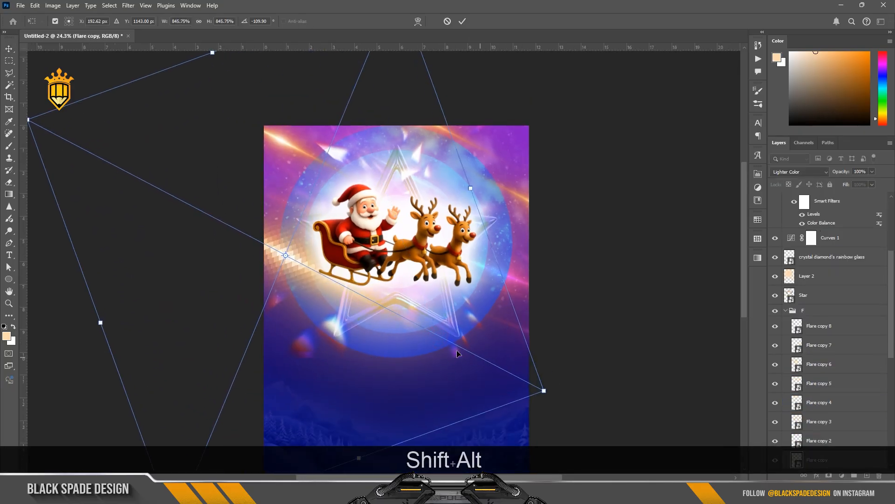
pyautogui.moveTo(456, 349); pyautogui.dragTo(476, 346)
pyautogui.moveTo(596, 330); pyautogui.dragTo(599, 314)
pyautogui.press('Return')
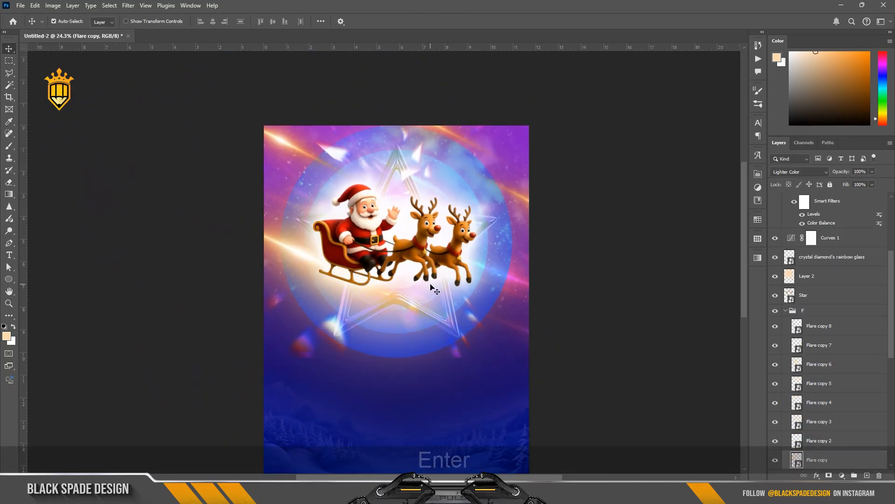
# Duplicate the flare layer and rotate and scale the copy into a second light streak crossing the sleigh
pyautogui.click(429, 284)
pyautogui.scroll(2, 309, 246)
pyautogui.scroll(-2, 301, 257)
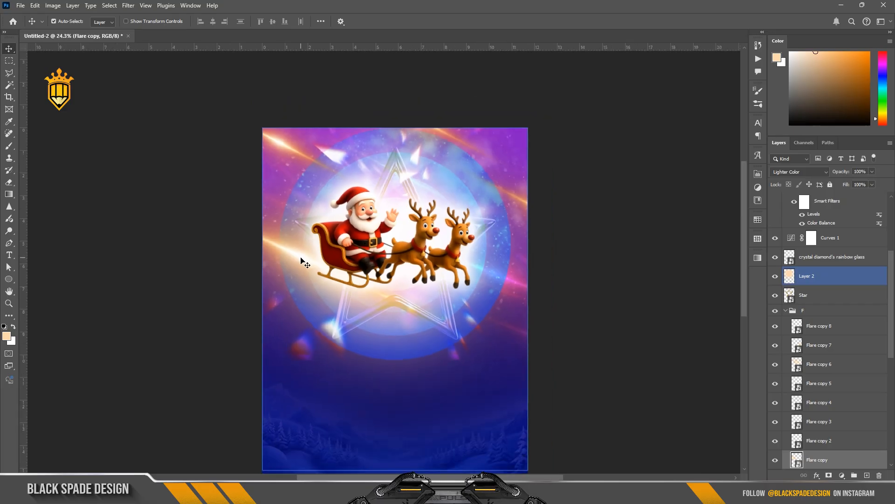
pyautogui.scroll(2, 343, 276)
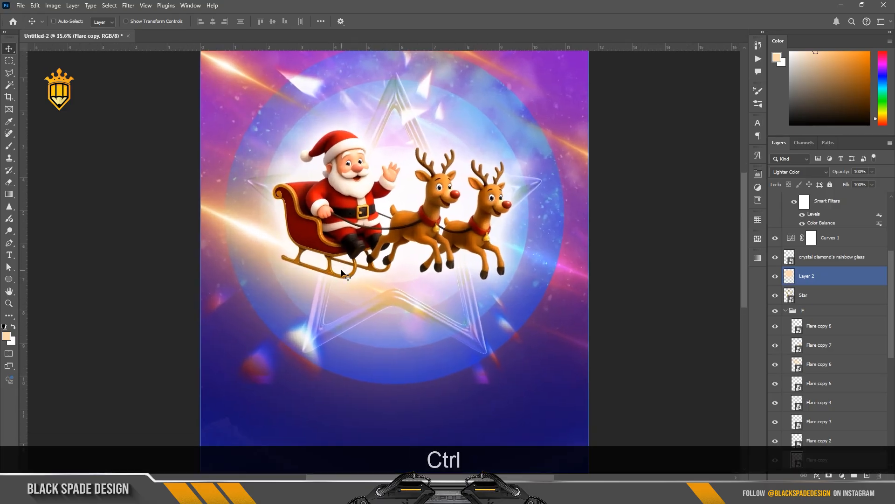
pyautogui.keyDown('ctrl'); pyautogui.click(344, 275); pyautogui.keyUp('ctrl')
pyautogui.hotkey('ctrl', 'j')
pyautogui.hotkey('ctrl', 't')
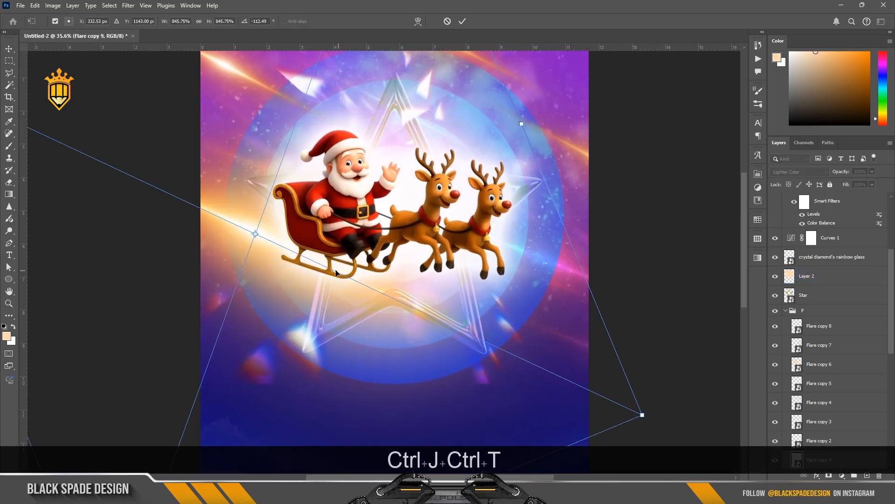
pyautogui.moveTo(295, 253); pyautogui.dragTo(449, 279)
pyautogui.scroll(-2, 448, 278)
pyautogui.moveTo(667, 262); pyautogui.dragTo(658, 212)
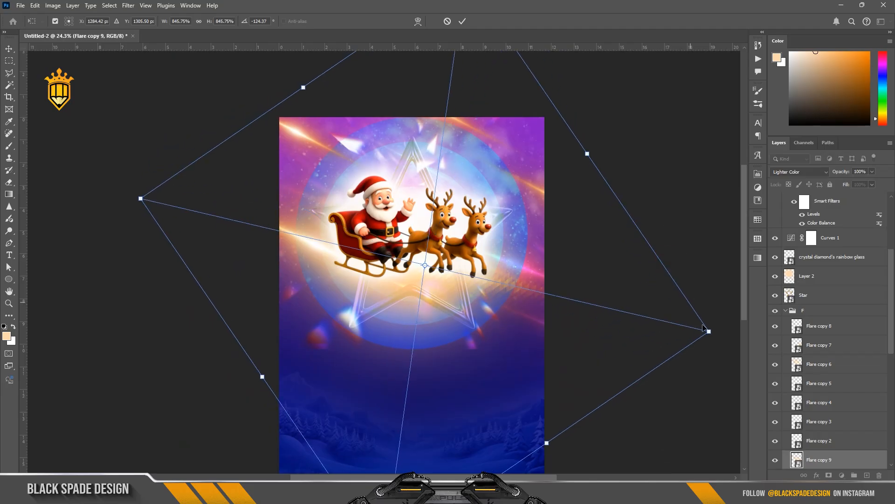
pyautogui.moveTo(708, 329); pyautogui.dragTo(626, 312)
pyautogui.moveTo(539, 294); pyautogui.dragTo(553, 298)
pyautogui.press('Return')
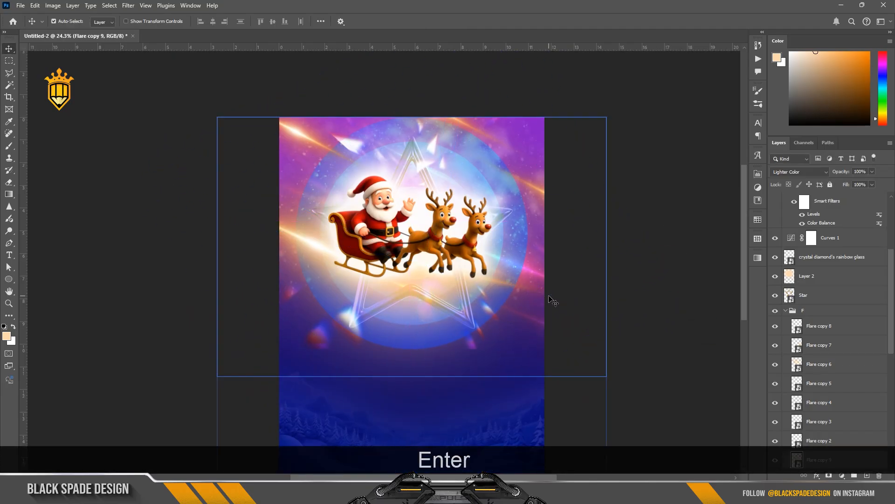
# Move the crystal diamond's rainbow glass layer down the stack to just below Ellipse 1
pyautogui.scroll(-3, 483, 325)
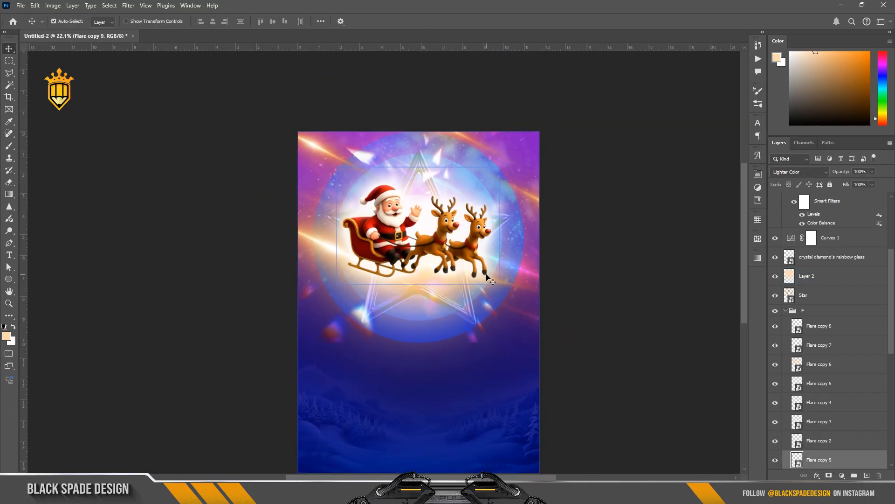
pyautogui.scroll(2, 482, 325)
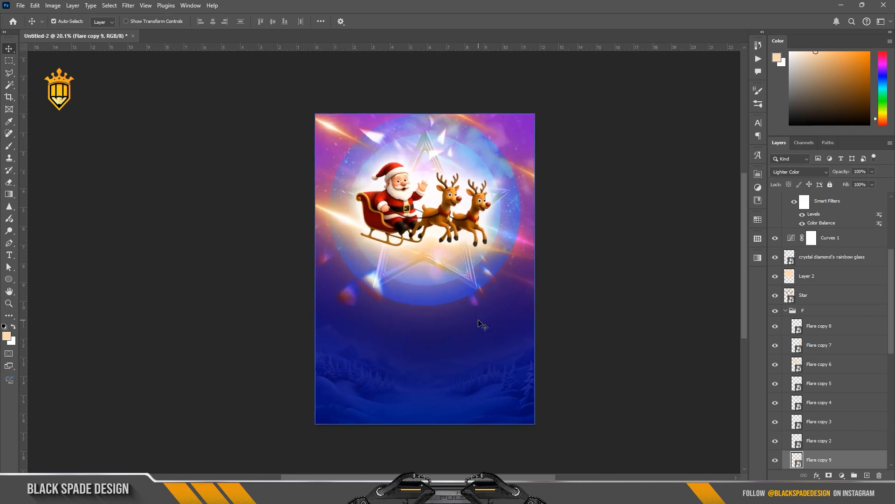
pyautogui.click(480, 322)
pyautogui.click(337, 299)
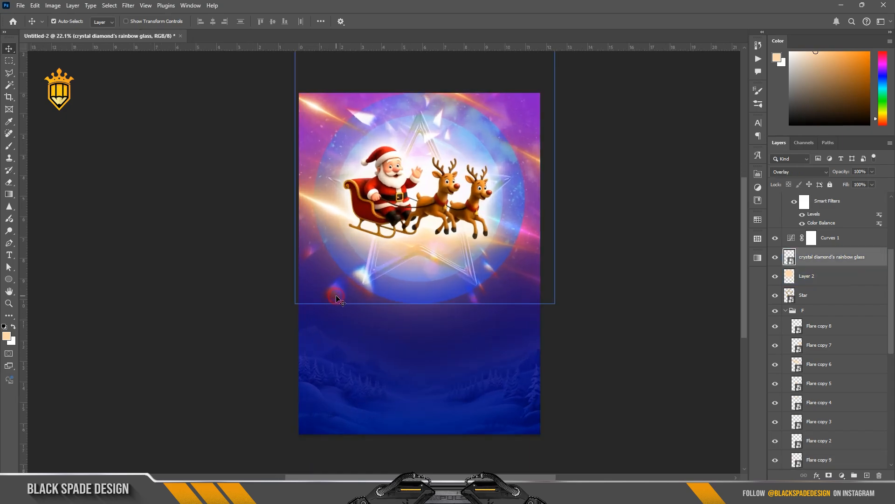
pyautogui.click(775, 258)
pyautogui.click(775, 257)
pyautogui.click(786, 310)
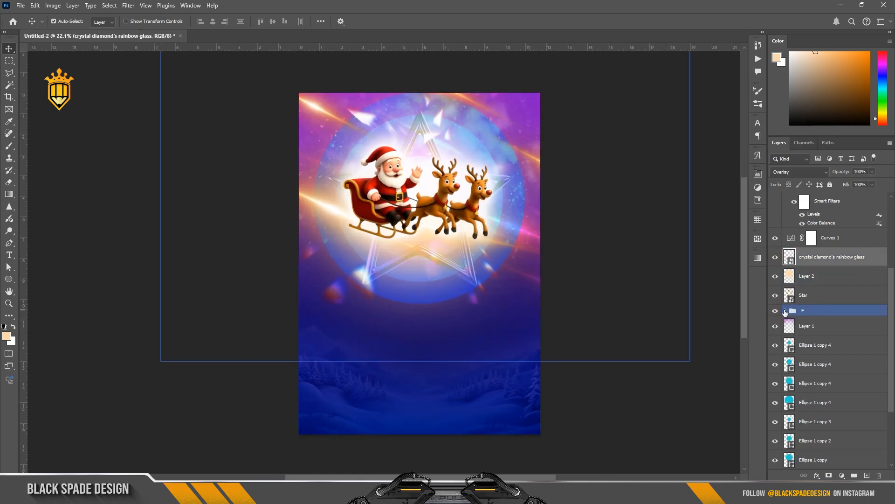
pyautogui.click(798, 262)
pyautogui.click(823, 327)
pyautogui.scroll(-2, 829, 338)
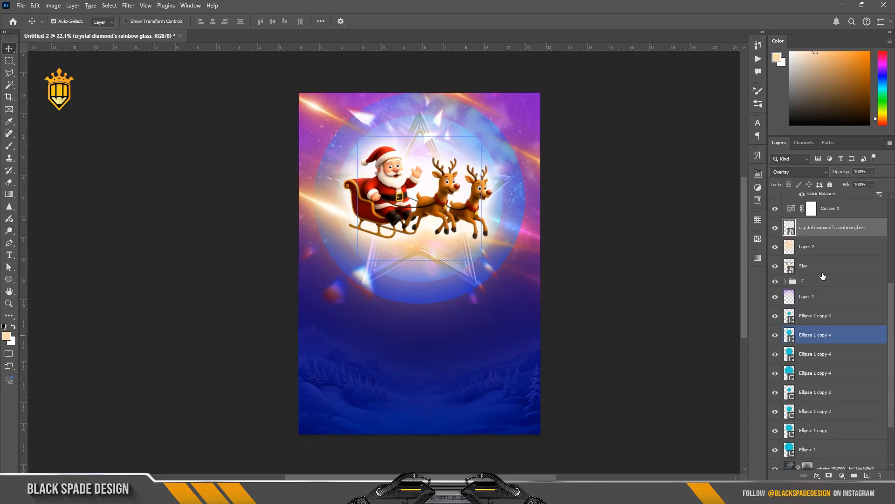
pyautogui.click(811, 230)
pyautogui.moveTo(808, 430); pyautogui.dragTo(809, 456)
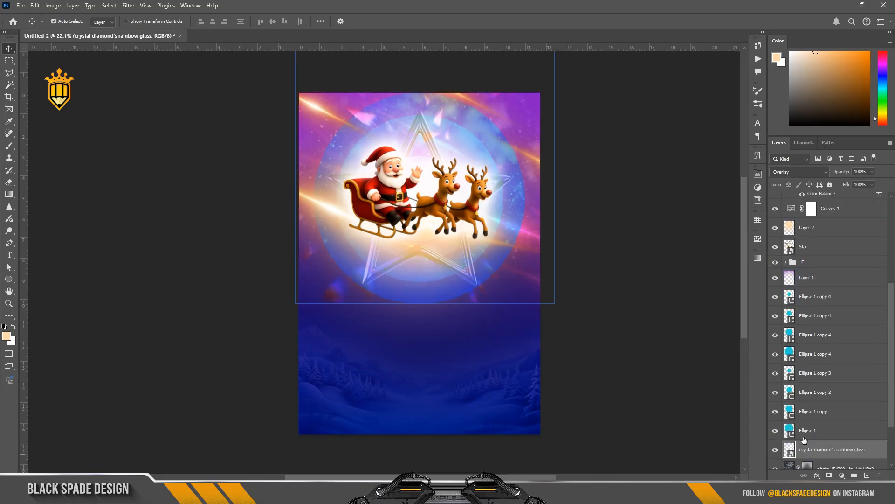
# Place the snow-covered-fir-tree image from the Deepavali 25 folder into the poster above the crystal glass layer
pyautogui.scroll(2, 402, 215)
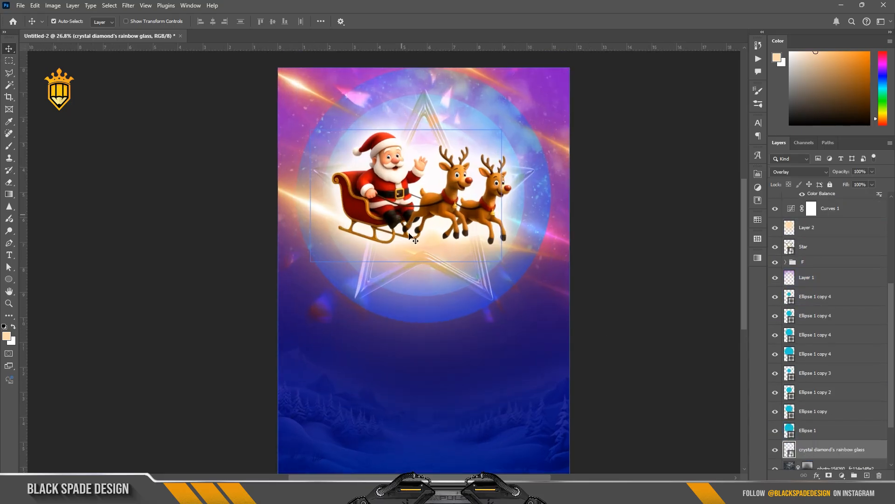
pyautogui.moveTo(413, 248); pyautogui.dragTo(408, 242)
pyautogui.scroll(5, 817, 349)
pyautogui.scroll(-4, 816, 348)
pyautogui.scroll(-4, 816, 348)
pyautogui.click(814, 389)
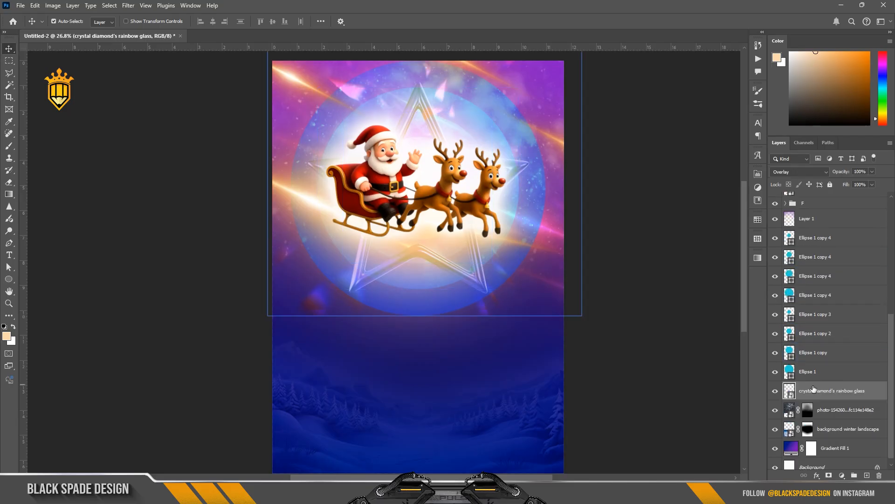
pyautogui.scroll(-4, 439, 284)
pyautogui.moveTo(419, 340); pyautogui.dragTo(420, 316)
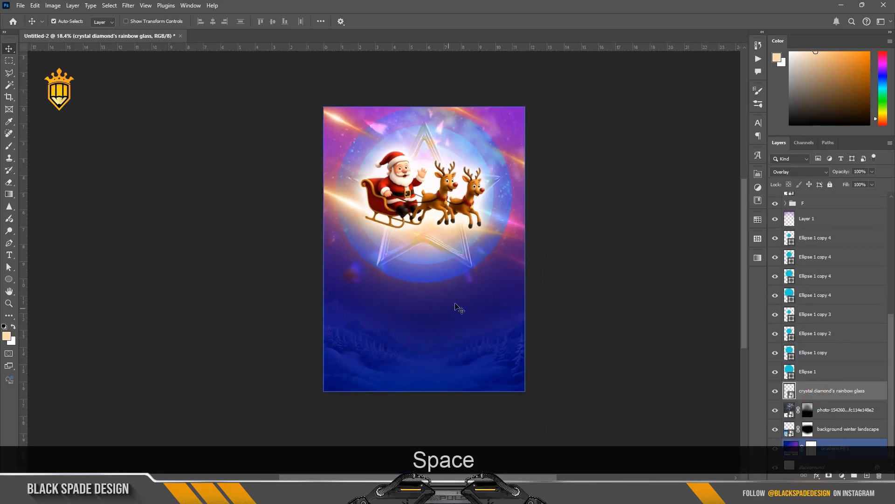
pyautogui.moveTo(381, 492)
pyautogui.click(394, 465)
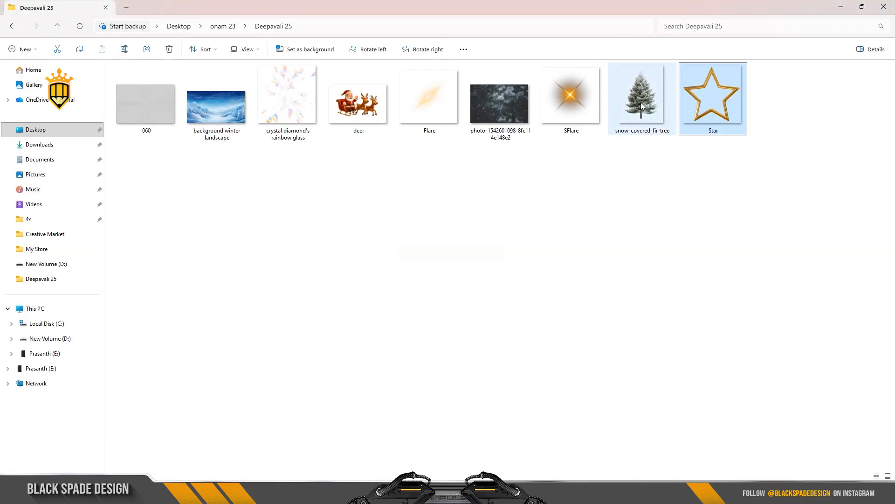
pyautogui.moveTo(641, 100); pyautogui.dragTo(558, 297)
pyautogui.moveTo(464, 494); pyautogui.dragTo(369, 347)
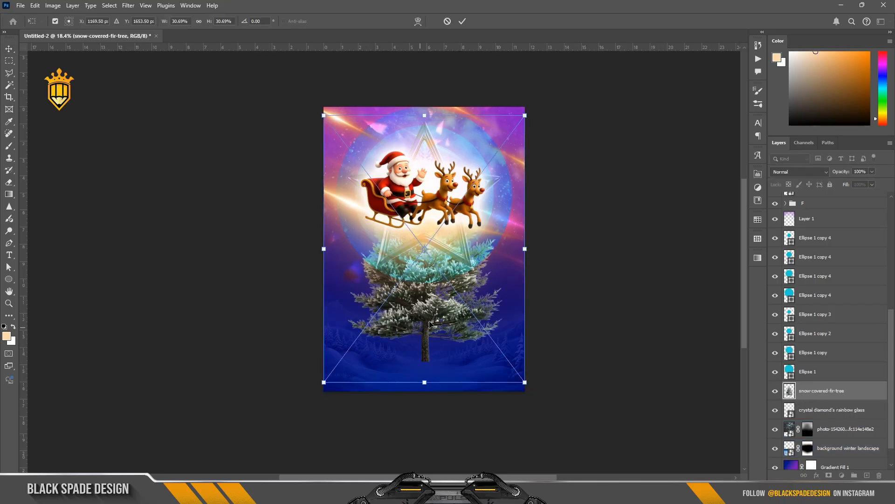
# Scale the fir tree down to about 11% and position it at the poster's lower-left corner
pyautogui.moveTo(422, 291); pyautogui.dragTo(391, 308)
pyautogui.moveTo(493, 148); pyautogui.dragTo(449, 206)
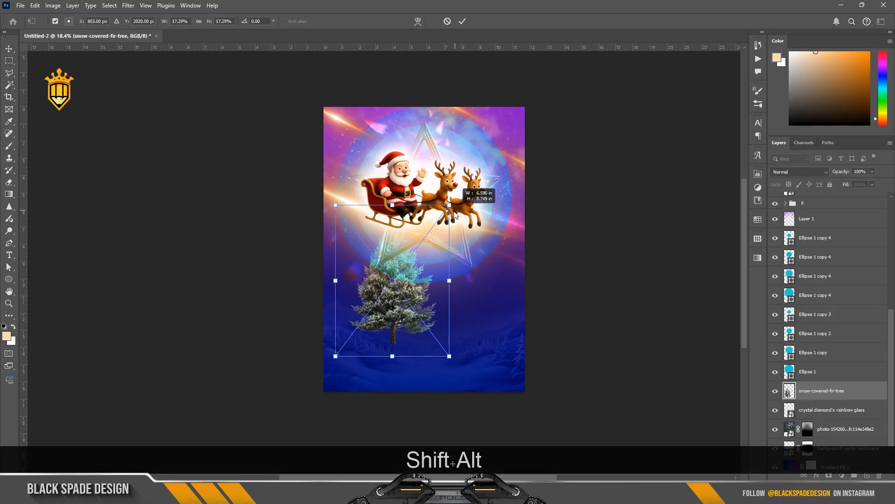
pyautogui.moveTo(413, 282); pyautogui.dragTo(380, 332)
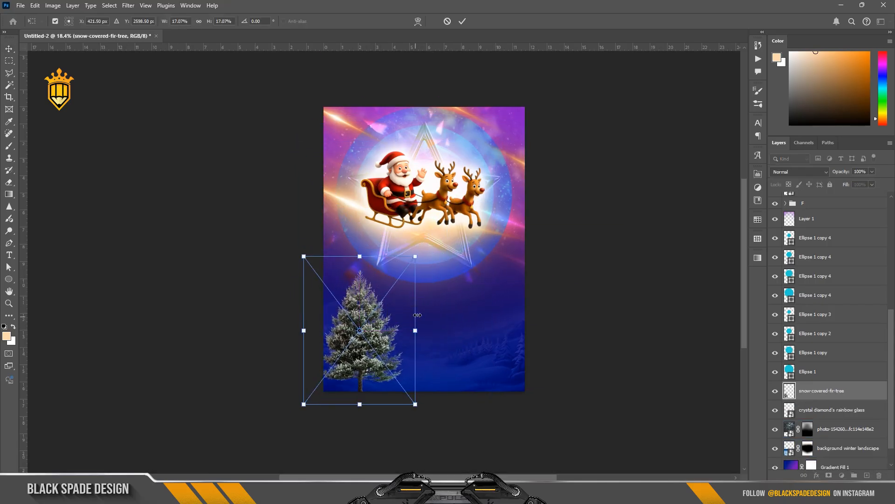
pyautogui.moveTo(417, 256); pyautogui.dragTo(376, 308)
pyautogui.scroll(2, 377, 308)
pyautogui.moveTo(339, 393); pyautogui.dragTo(384, 314)
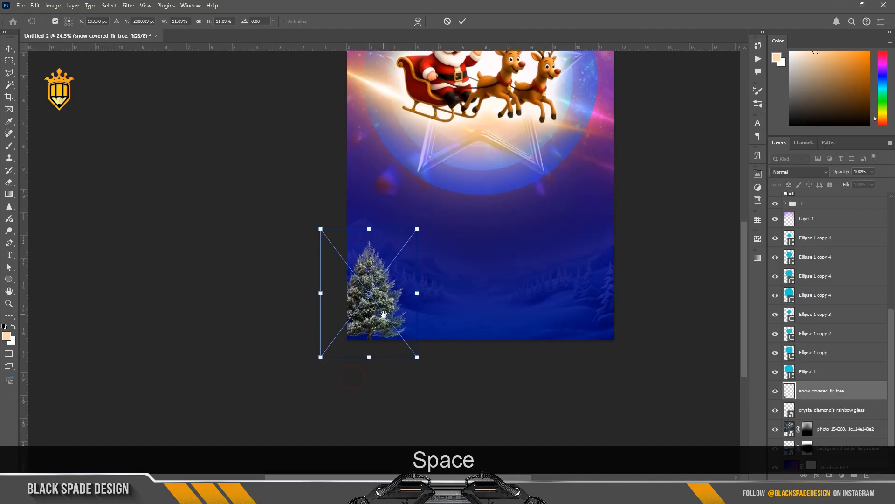
pyautogui.scroll(-1, 384, 317)
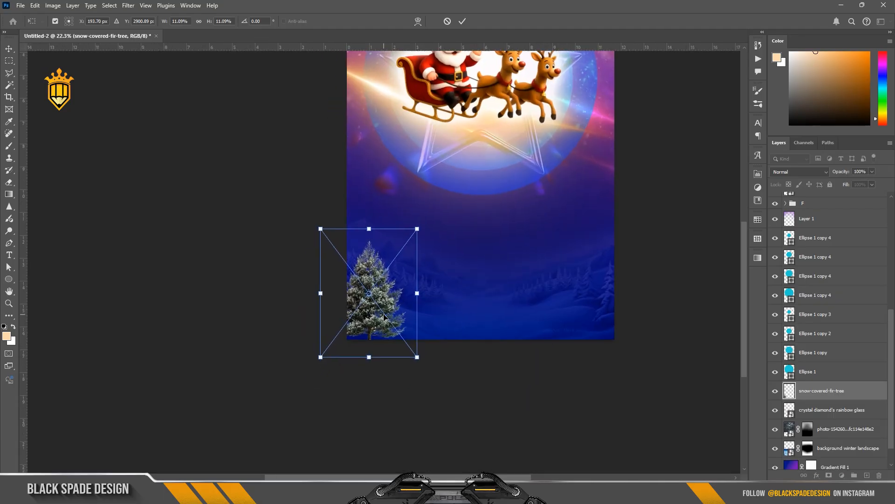
pyautogui.moveTo(371, 336); pyautogui.dragTo(381, 319)
pyautogui.press('Return')
# Set the fir tree layer's blend mode to Overlay and enlarge it slightly
pyautogui.scroll(2, 382, 318)
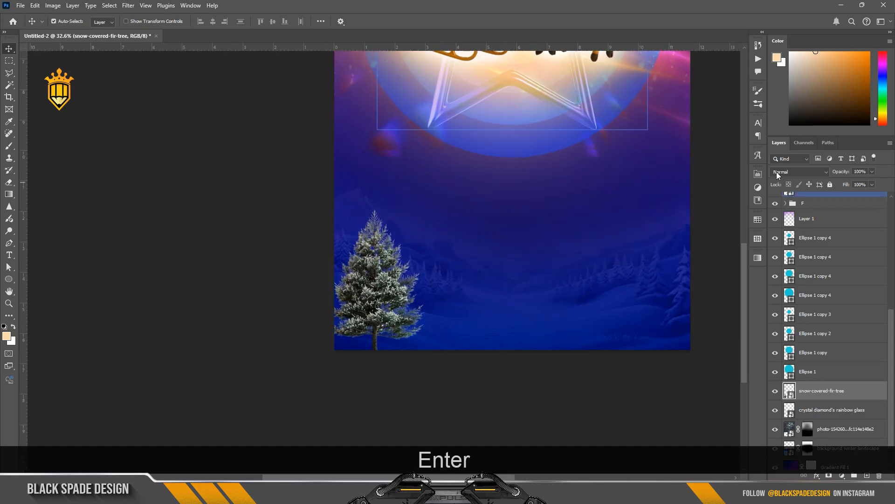
pyautogui.click(776, 172)
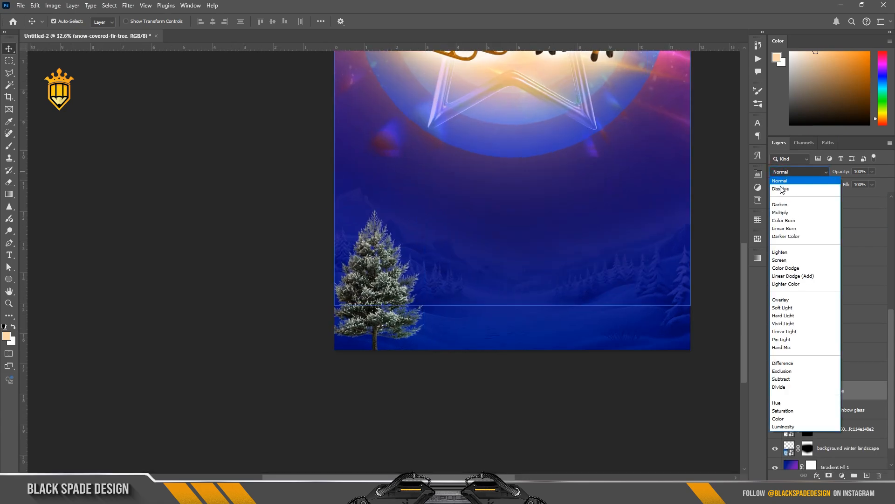
pyautogui.click(782, 300)
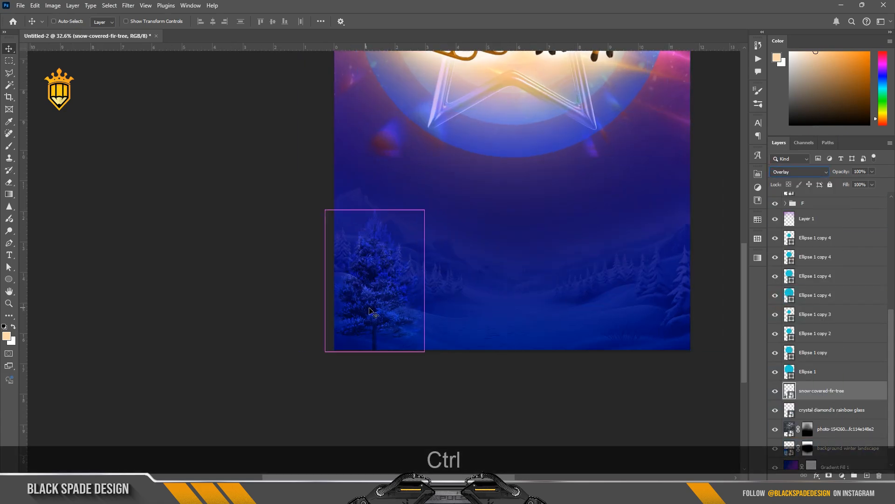
pyautogui.hotkey('ctrl', 't')
pyautogui.moveTo(440, 195); pyautogui.dragTo(460, 166)
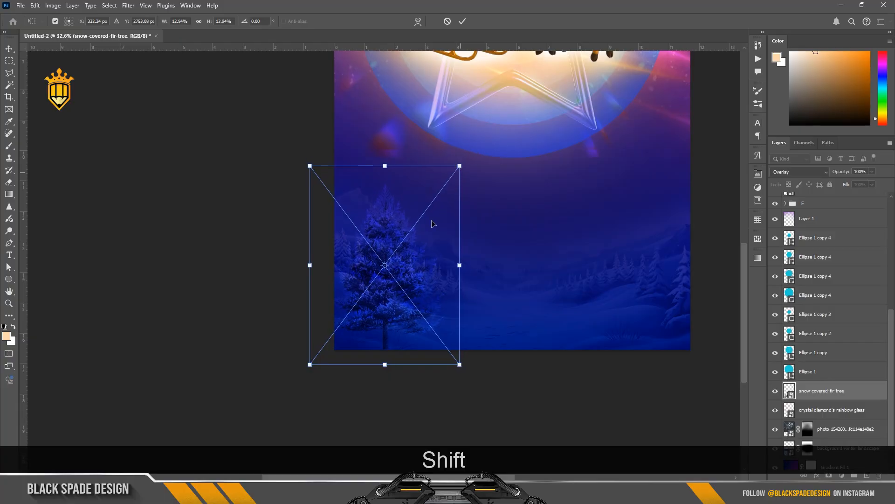
pyautogui.press('Return')
# Add a Curves adjustment above the background winter landscape layer, pulling the curve down to input 143, output 116
pyautogui.scroll(-1, 854, 433)
pyautogui.click(853, 431)
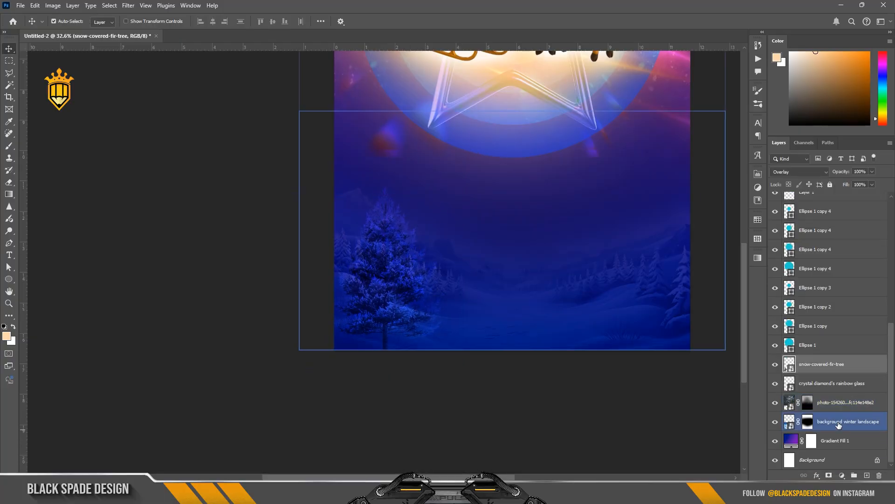
pyautogui.click(775, 421)
pyautogui.click(775, 421)
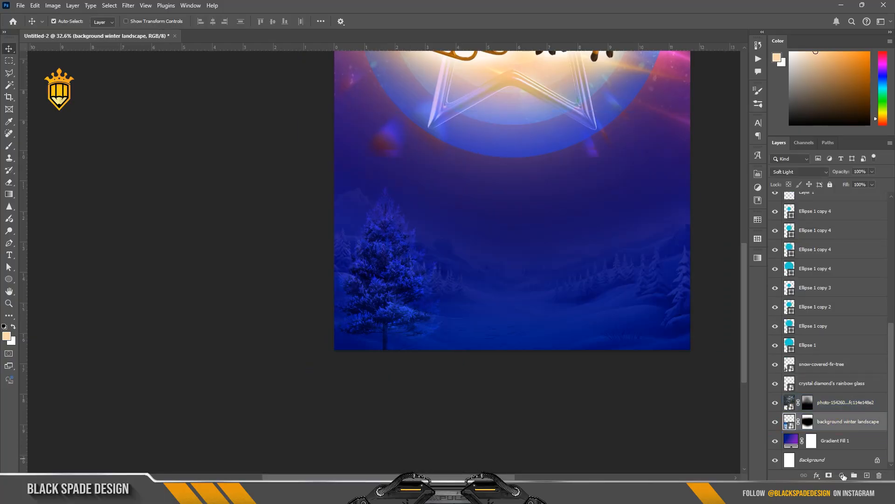
pyautogui.click(842, 475)
pyautogui.moveTo(689, 267); pyautogui.dragTo(694, 273)
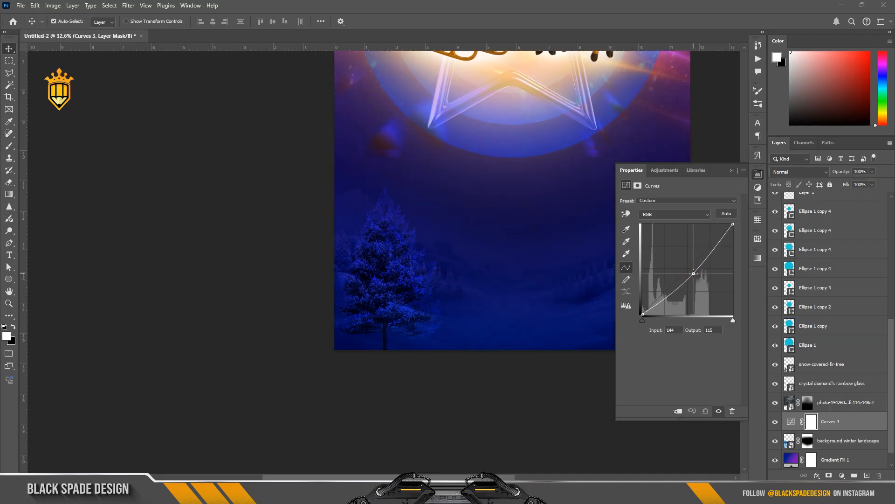
pyautogui.click(732, 173)
pyautogui.scroll(-3, 472, 264)
pyautogui.moveTo(498, 289); pyautogui.dragTo(484, 325)
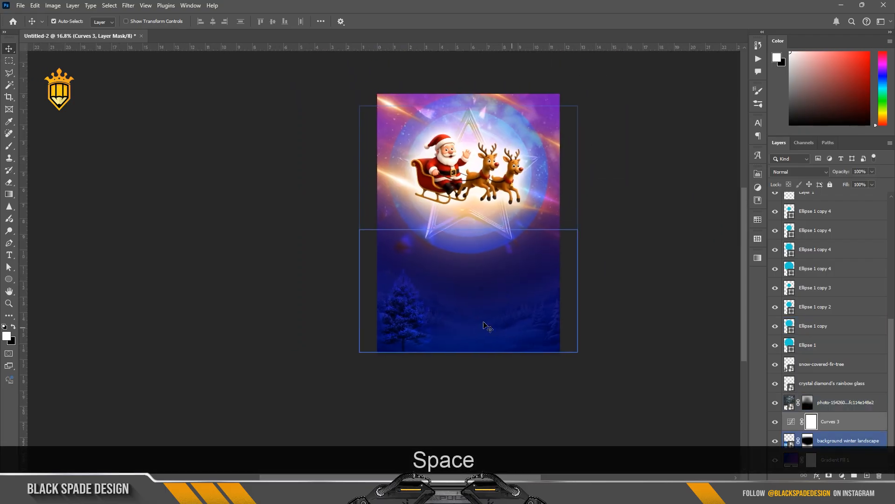
pyautogui.scroll(1, 459, 310)
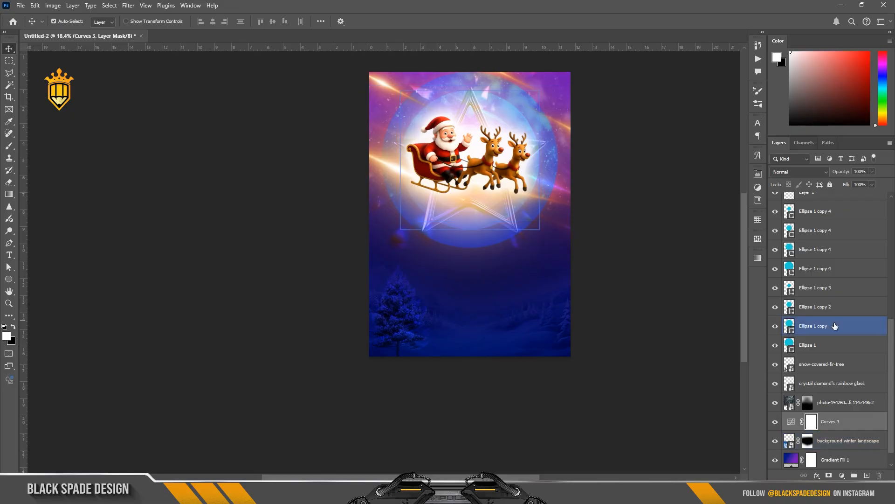
# Open the Curves 1 adjustment's properties to inspect its curve, then close the panel
pyautogui.scroll(4, 840, 344)
pyautogui.click(805, 287)
pyautogui.doubleClick(791, 269)
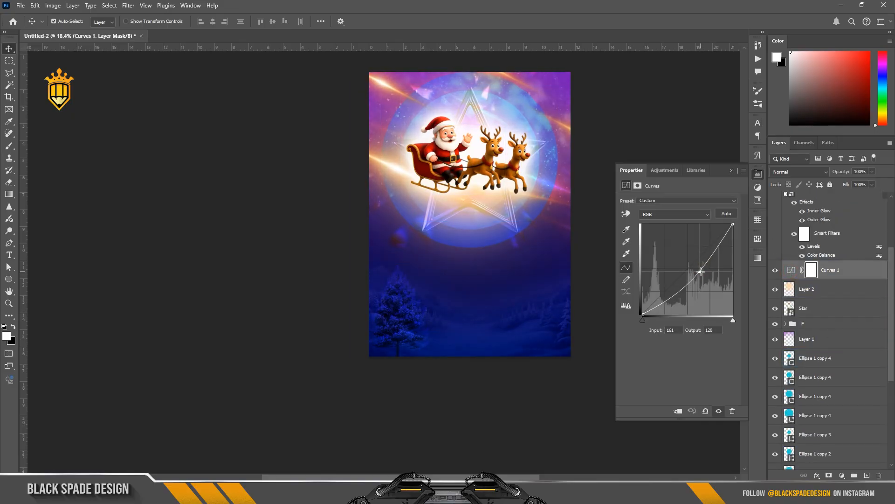
pyautogui.click(731, 170)
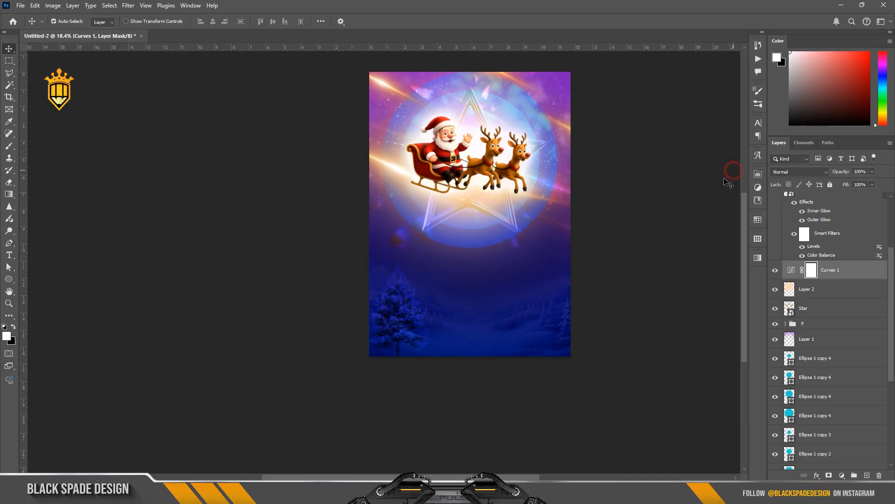
# Nudge the fir tree slightly left so it sits at the poster's lower-left corner
pyautogui.keyDown('ctrl'); pyautogui.click(398, 316); pyautogui.keyUp('ctrl')
pyautogui.scroll(6, 398, 319)
pyautogui.hotkey('ctrl', 't')
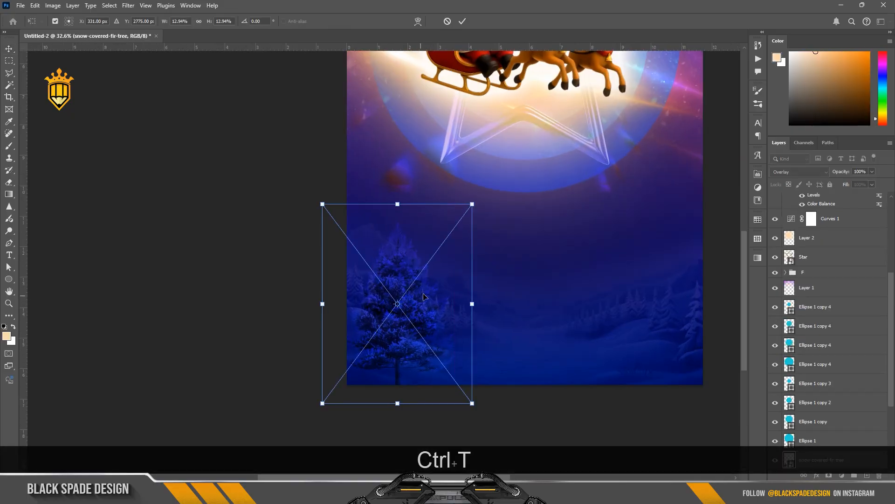
pyautogui.moveTo(424, 316); pyautogui.dragTo(396, 316)
pyautogui.scroll(-2, 397, 315)
pyautogui.press('Return')
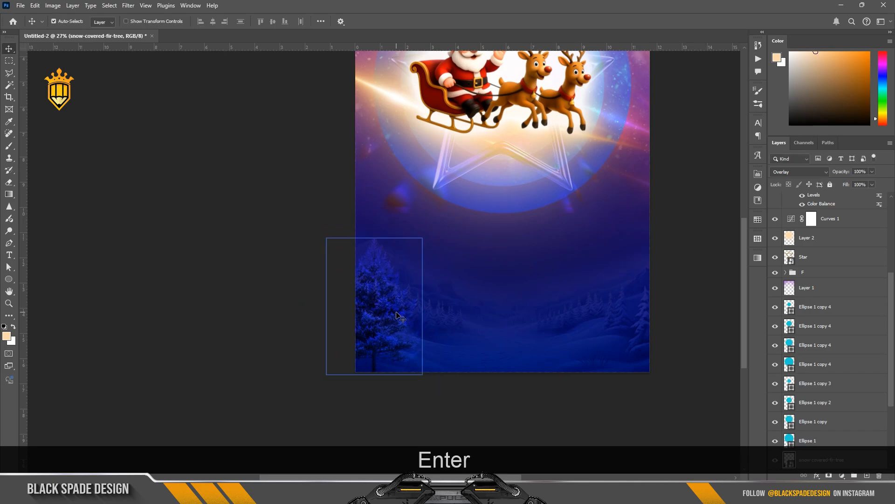
# Duplicate the fir tree layer and move the copy to the poster's lower-right corner
pyautogui.scroll(-2, 396, 315)
pyautogui.hotkey('ctrl', 'j')
pyautogui.hotkey('ctrl', 't')
pyautogui.moveTo(393, 292); pyautogui.dragTo(572, 290)
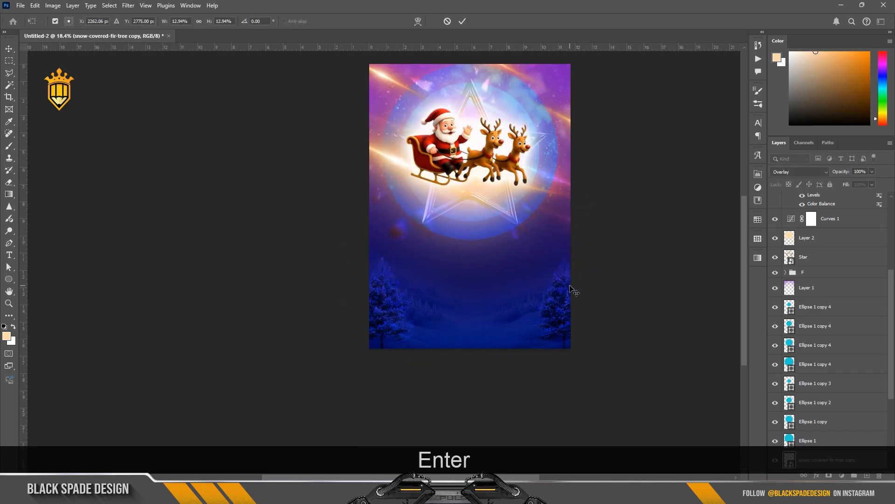
pyautogui.press('Return')
# Place the SFlare image, scale it to about 14% over the first reindeer's collar bell, and set its blend mode to Screen
pyautogui.scroll(5, 459, 194)
pyautogui.hotkey('alt', '.')
pyautogui.press('d')
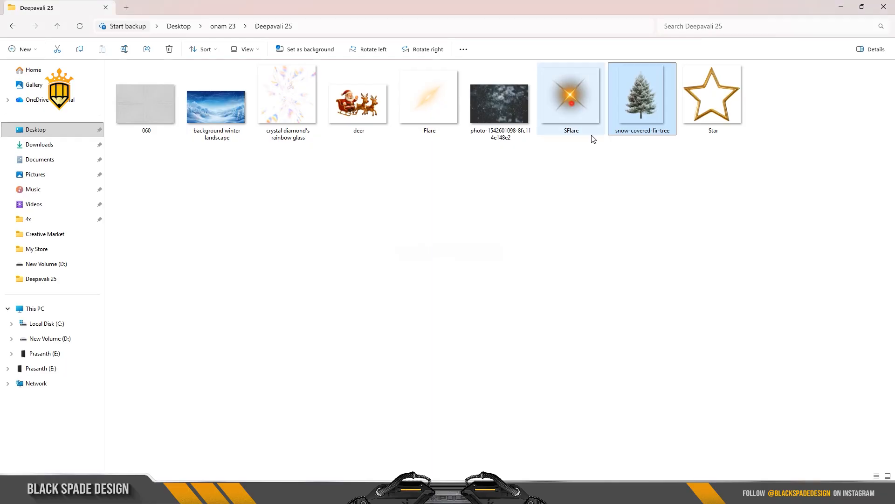
pyautogui.moveTo(583, 119); pyautogui.dragTo(511, 326)
pyautogui.moveTo(557, 166); pyautogui.dragTo(546, 258)
pyautogui.scroll(6, 474, 268)
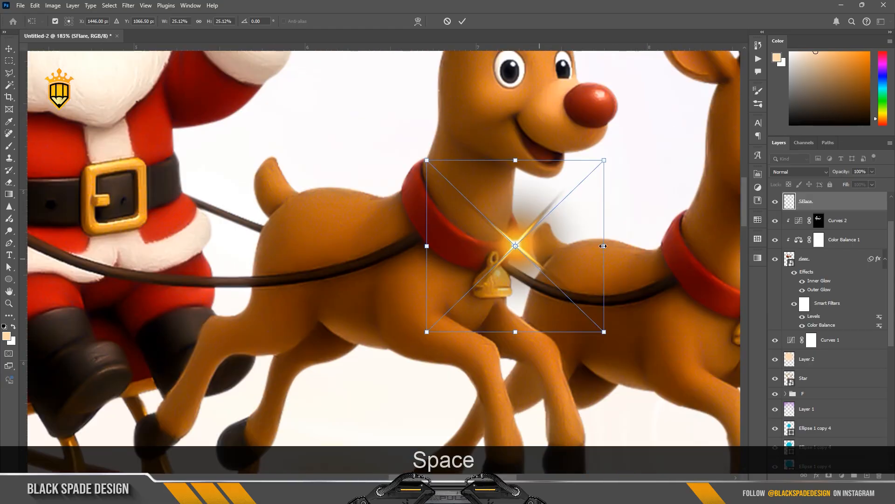
pyautogui.moveTo(603, 246); pyautogui.dragTo(548, 235)
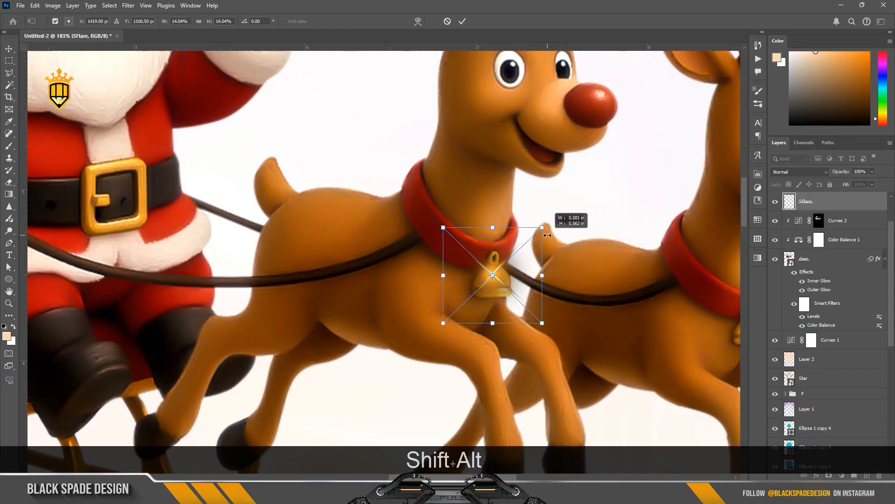
pyautogui.press('Return')
pyautogui.click(799, 171)
pyautogui.click(790, 239)
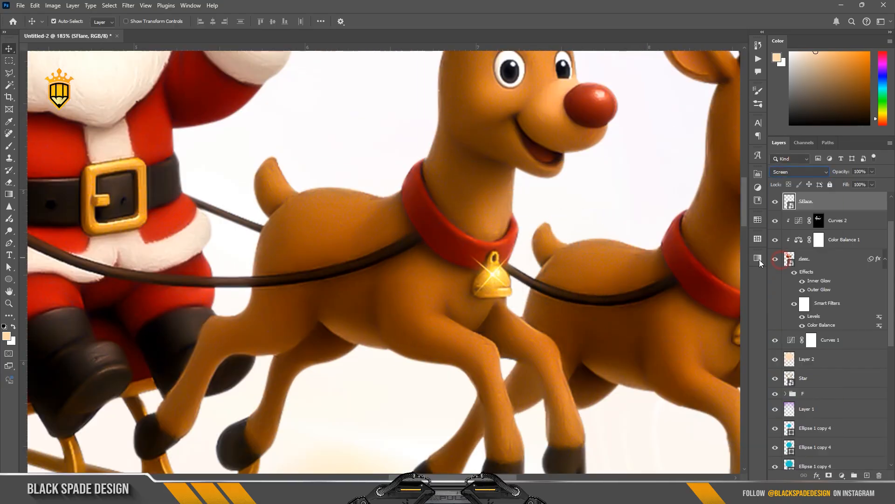
# Duplicate the flare onto the second reindeer's collar bell
pyautogui.scroll(-4, 497, 273)
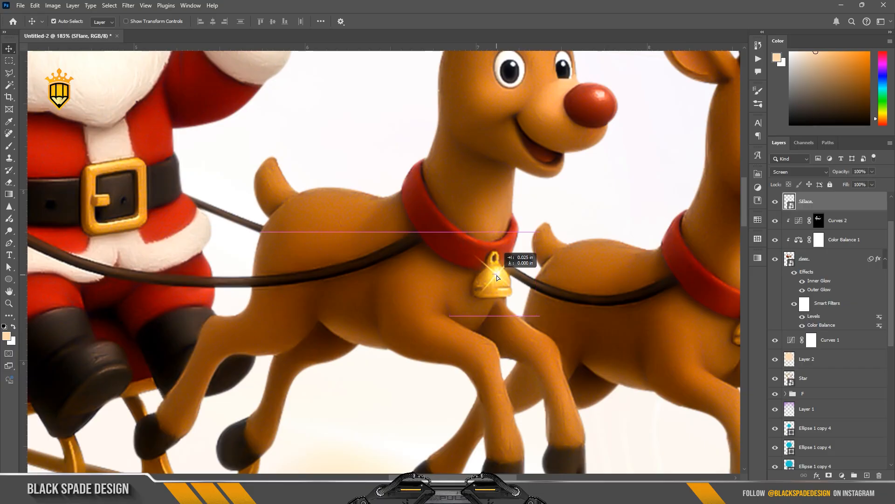
pyautogui.press('space')
pyautogui.scroll(3, 584, 296)
pyautogui.moveTo(425, 255); pyautogui.dragTo(399, 226)
pyautogui.scroll(-5, 638, 300)
pyautogui.hotkey('ctrl', 'z')
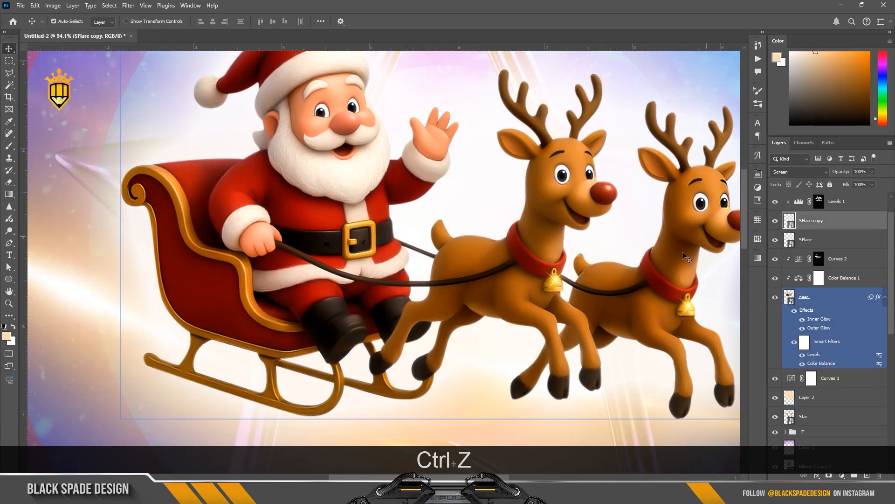
# Move both flare layers above the Levels 1 adjustment and clip Levels 1 to the layer below
pyautogui.keyDown('shift'); pyautogui.click(821, 243); pyautogui.keyUp('shift')
pyautogui.moveTo(819, 228); pyautogui.dragTo(819, 193)
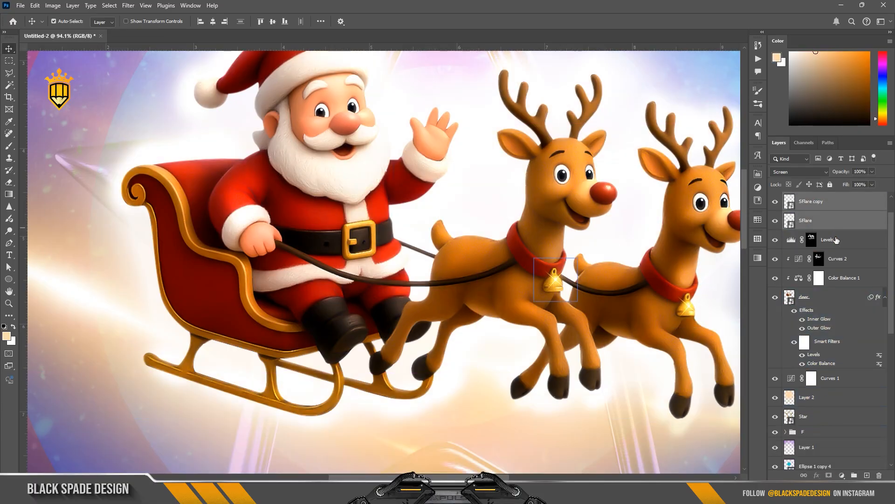
pyautogui.rightClick(837, 239)
pyautogui.click(810, 453)
# Duplicate the flare several more times, placing copies around the sleigh and reindeer
pyautogui.click(810, 202)
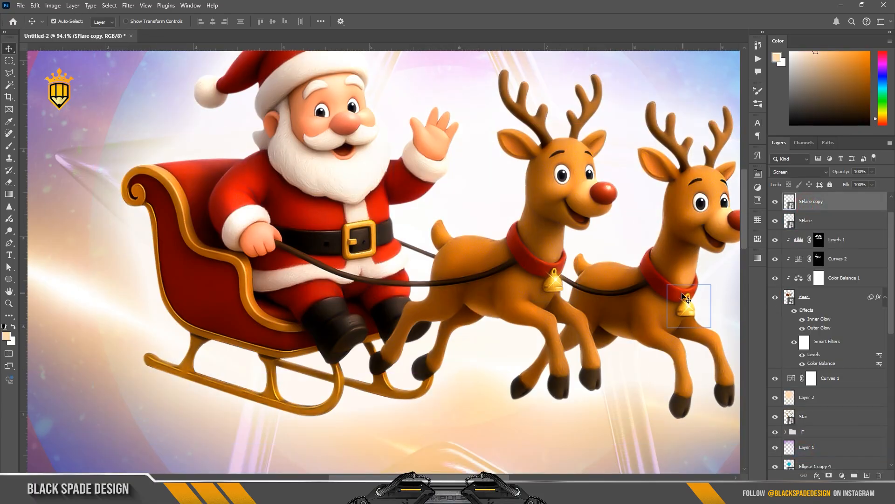
pyautogui.scroll(3, 687, 305)
pyautogui.moveTo(689, 309); pyautogui.dragTo(163, 379)
pyautogui.scroll(-3, 275, 202)
pyautogui.scroll(-5, 335, 331)
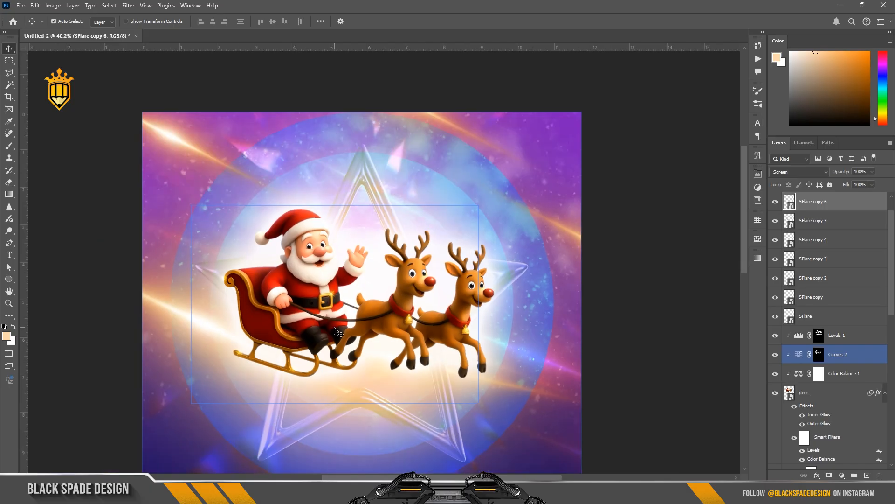
pyautogui.scroll(-9, 335, 330)
pyautogui.moveTo(336, 330); pyautogui.dragTo(333, 283)
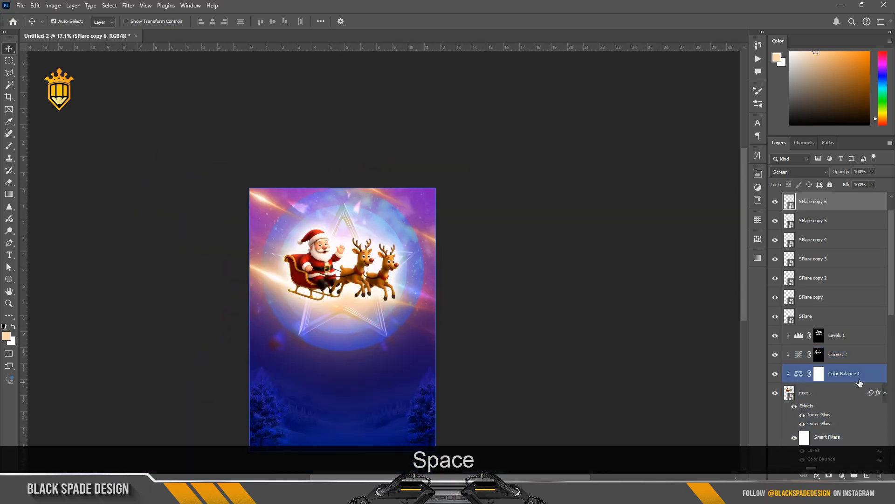
# Place the 060 texture image above Curves 1, rotate it 90° and scale it to about 160% to cover the poster
pyautogui.click(885, 393)
pyautogui.click(830, 412)
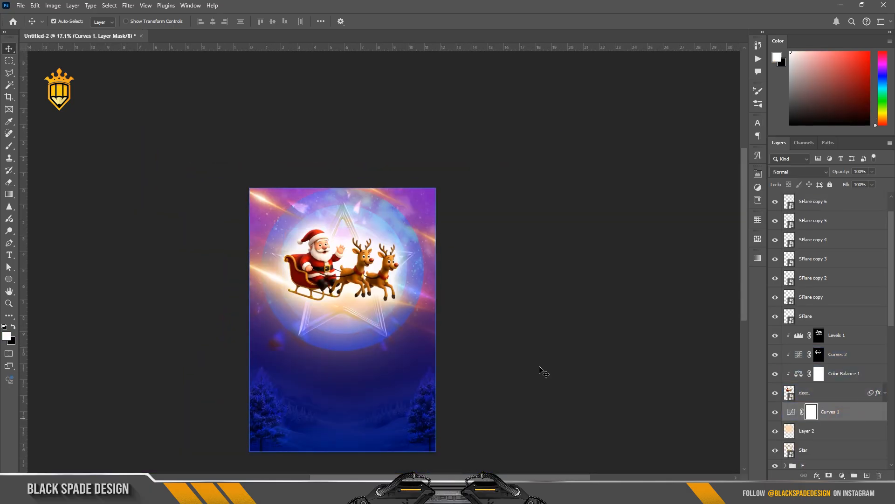
pyautogui.scroll(3, 352, 373)
pyautogui.moveTo(351, 374); pyautogui.dragTo(373, 307)
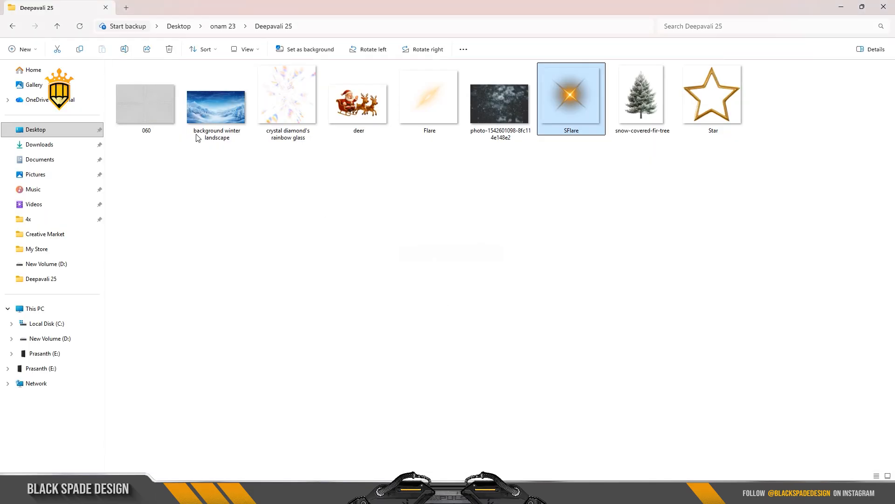
pyautogui.moveTo(146, 103); pyautogui.dragTo(391, 298)
pyautogui.scroll(-1, 390, 295)
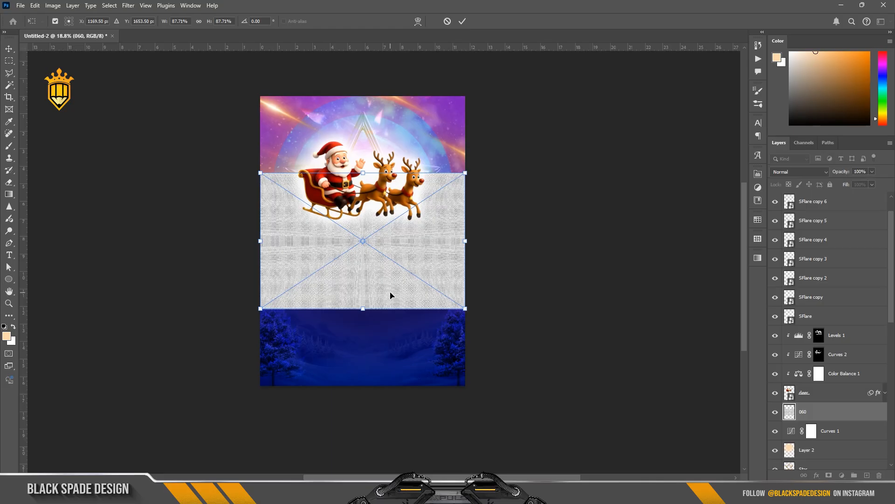
pyautogui.scroll(-3, 391, 295)
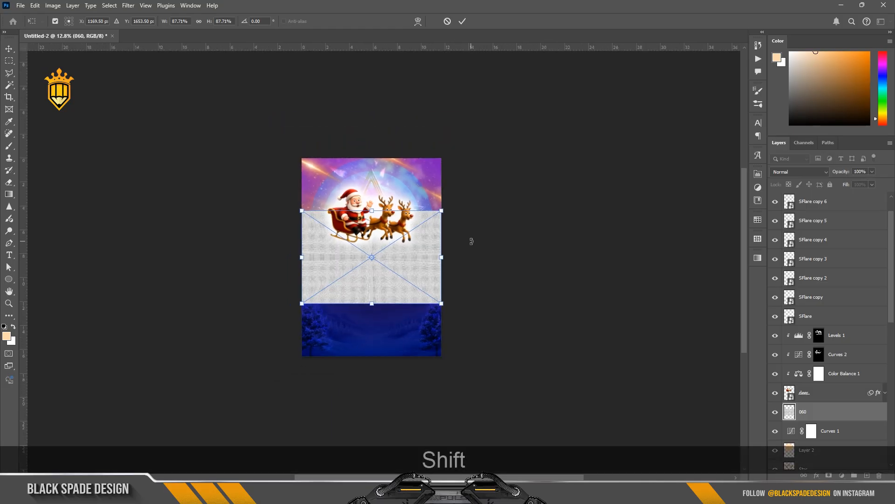
pyautogui.moveTo(471, 242); pyautogui.dragTo(391, 343)
pyautogui.moveTo(422, 189); pyautogui.dragTo(482, 148)
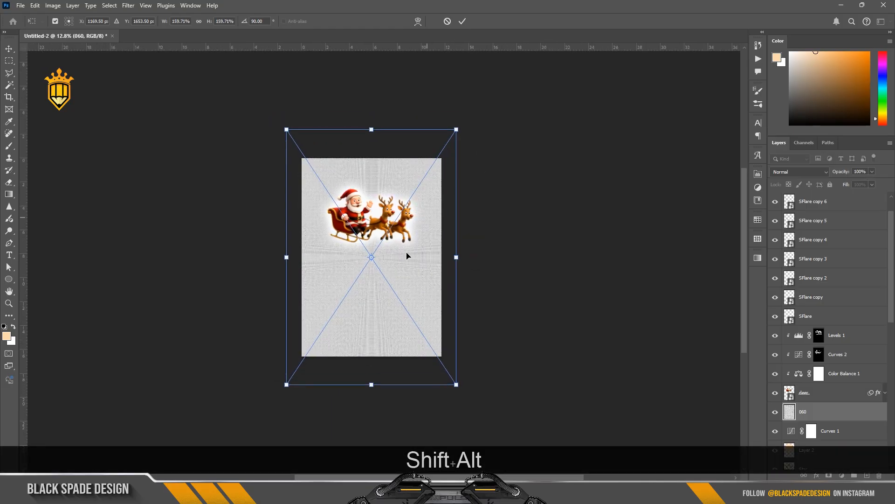
pyautogui.moveTo(407, 254); pyautogui.dragTo(411, 226)
pyautogui.press('Return')
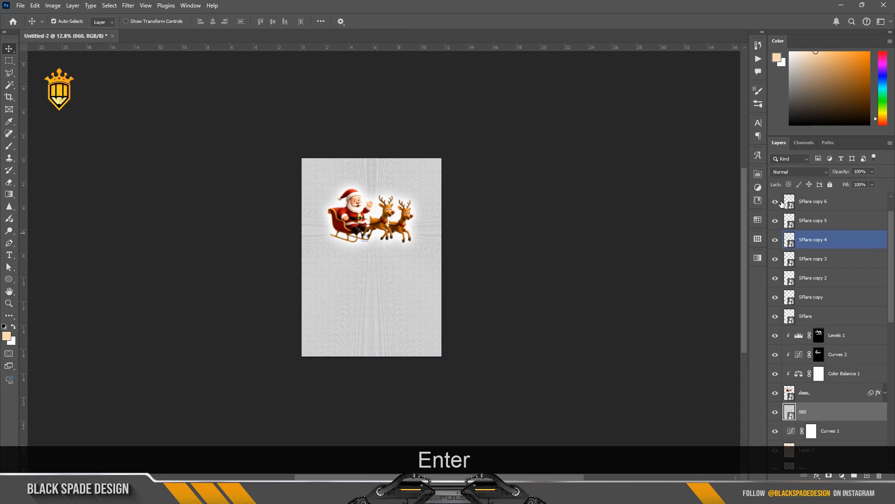
# Open the blend mode options for the 060 texture layer
pyautogui.click(798, 171)
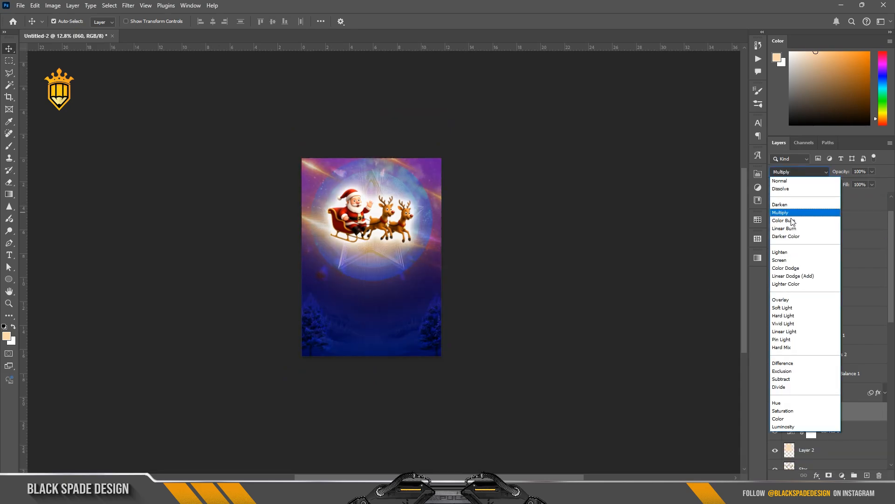
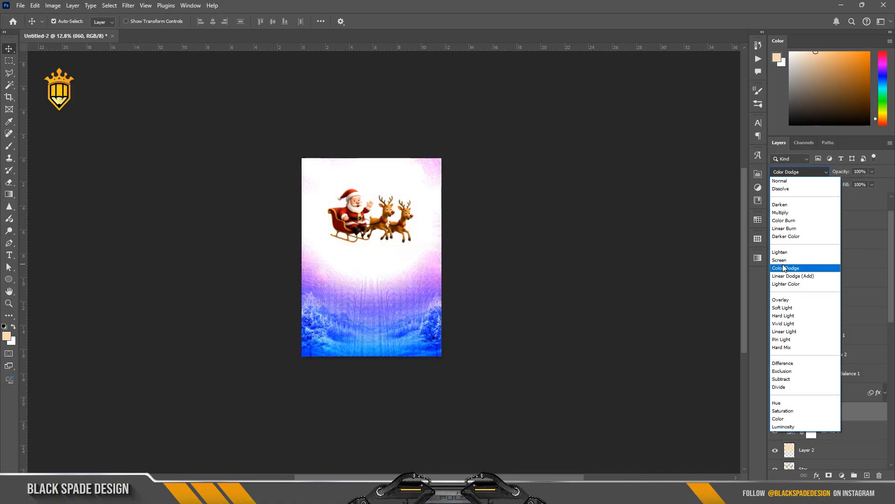
# Set the 060 texture layer's blend mode to Divide and its opacity to 50%
pyautogui.click(783, 387)
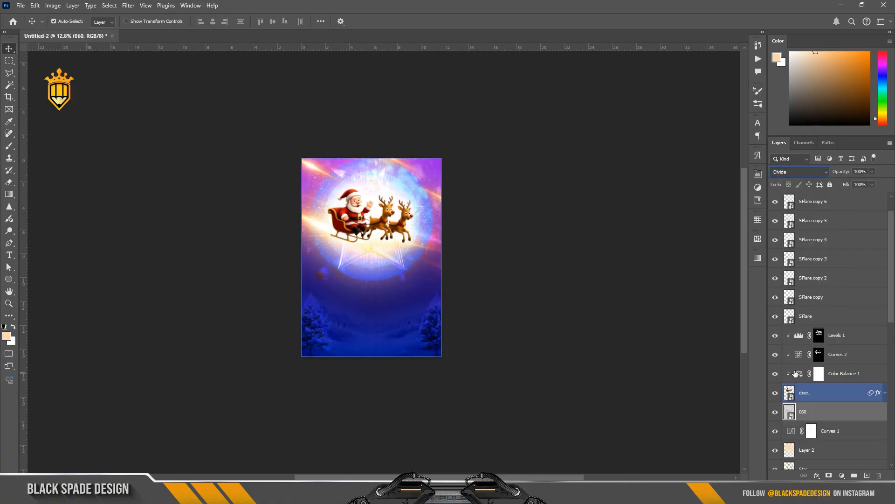
pyautogui.scroll(4, 352, 318)
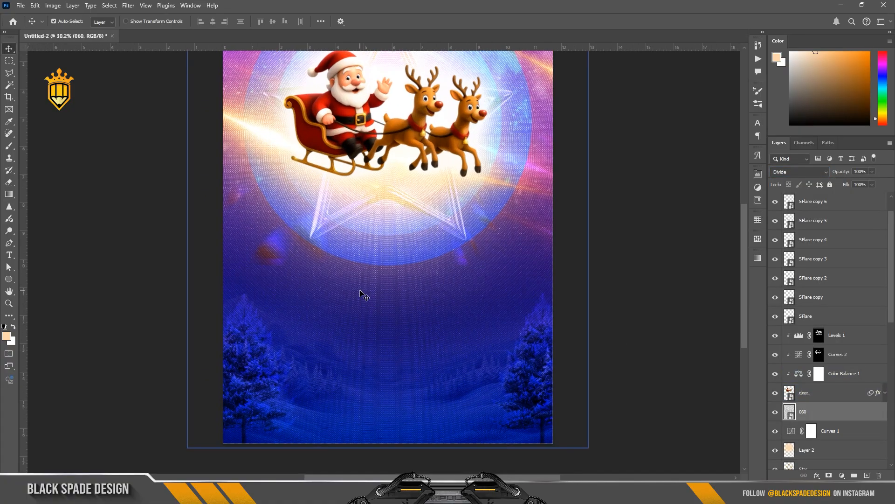
pyautogui.scroll(1, 363, 295)
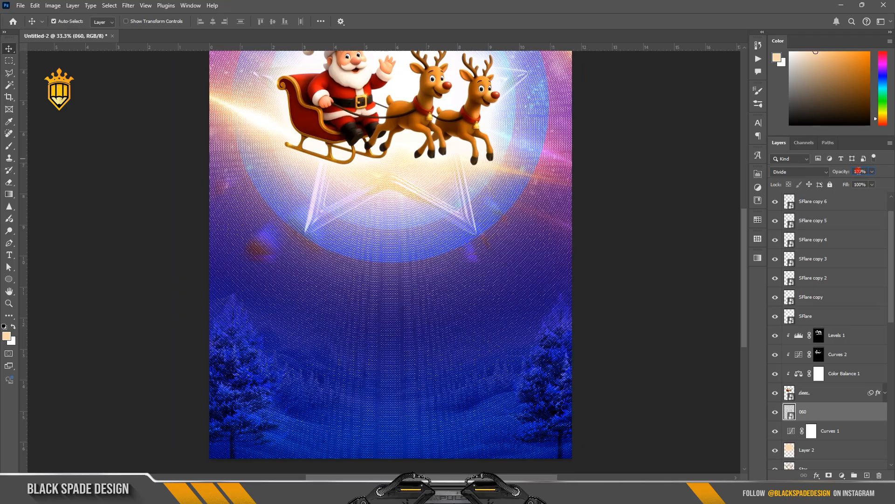
pyautogui.write('50')
pyautogui.press('Return')
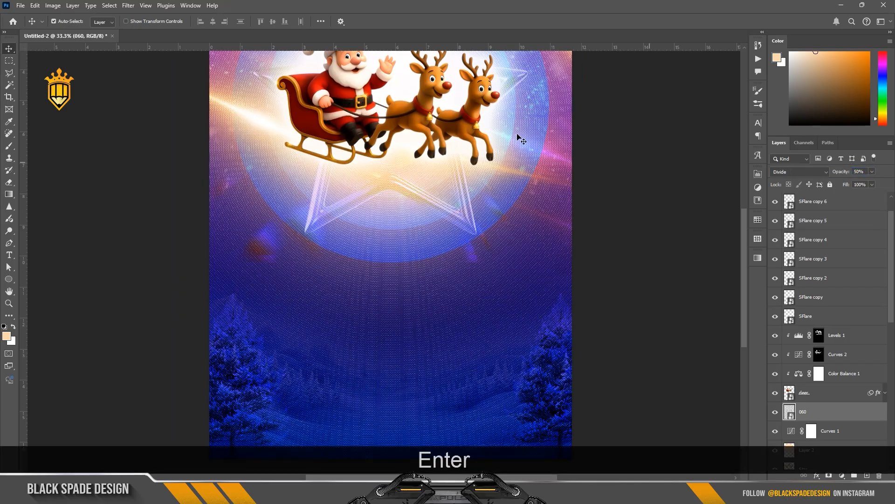
# Move the 060 texture layer below Curves 1 in the layer stack
pyautogui.click(823, 410)
pyautogui.scroll(-2, 509, 275)
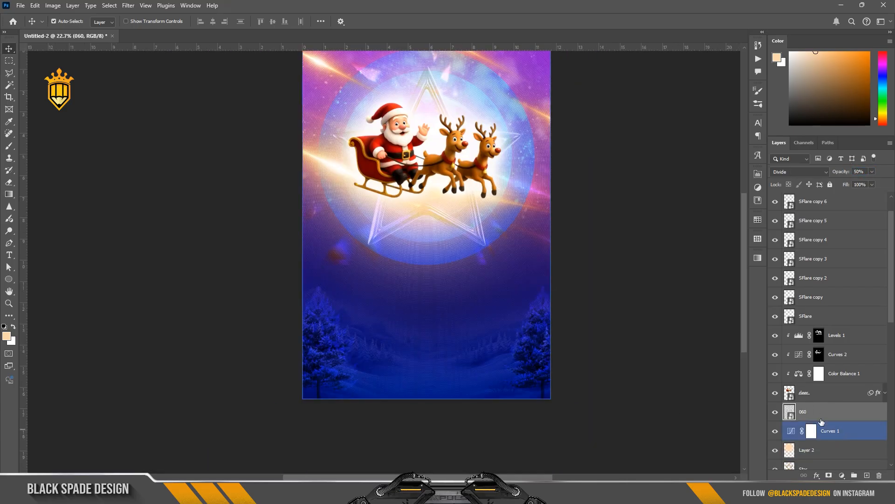
pyautogui.moveTo(810, 412); pyautogui.dragTo(810, 434)
pyautogui.scroll(-1, 460, 270)
pyautogui.scroll(2, 460, 270)
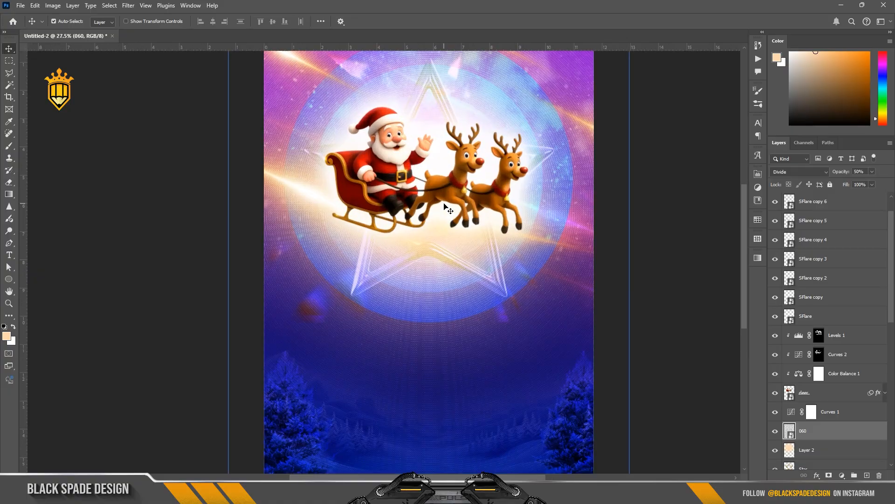
# Toggle the 060 texture layer's visibility to compare the poster with and without the texture
pyautogui.press('space')
pyautogui.moveTo(441, 294); pyautogui.dragTo(436, 243)
pyautogui.moveTo(401, 86); pyautogui.dragTo(446, 150)
pyautogui.scroll(3, 482, 316)
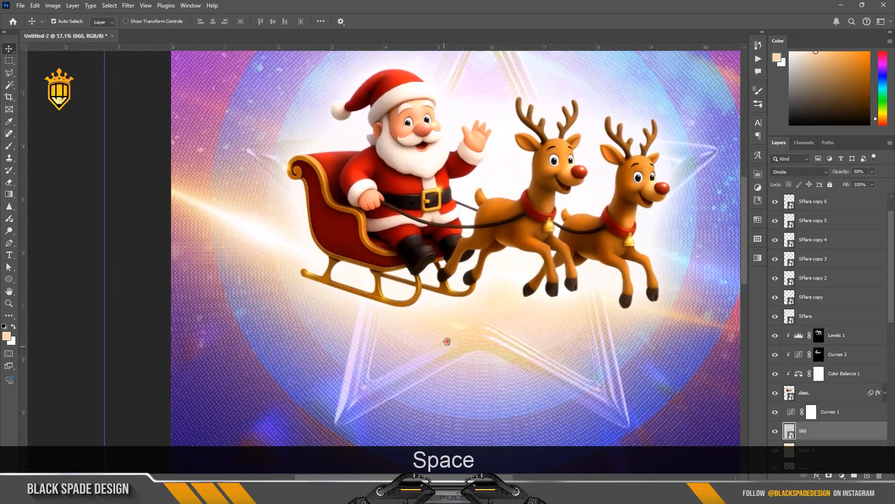
pyautogui.moveTo(448, 342); pyautogui.dragTo(423, 89)
pyautogui.click(775, 431)
pyautogui.click(776, 430)
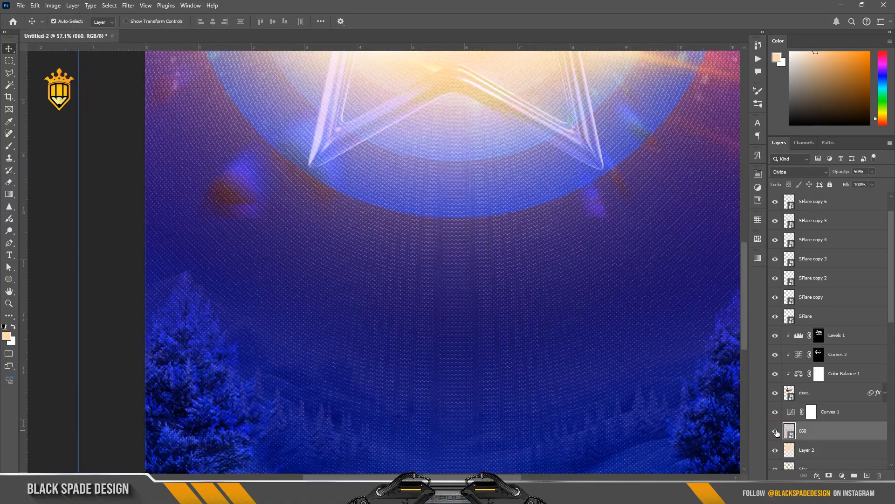
pyautogui.scroll(-6, 461, 274)
# Add a CHRISTMAS text layer at the top of the stack, placed below the sleigh in the MAGIC CHRISTMAS font
pyautogui.press('space')
pyautogui.moveTo(481, 272); pyautogui.dragTo(464, 282)
pyautogui.scroll(2, 848, 272)
pyautogui.click(834, 198)
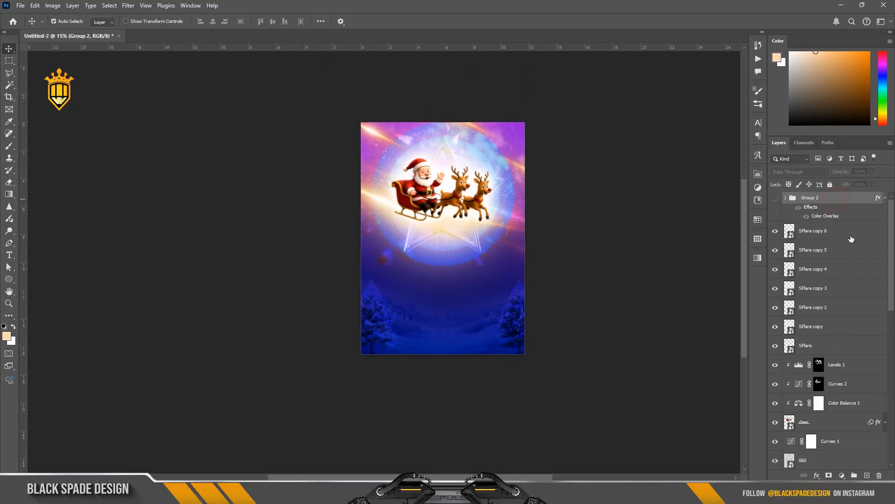
pyautogui.scroll(1, 451, 264)
pyautogui.press('t')
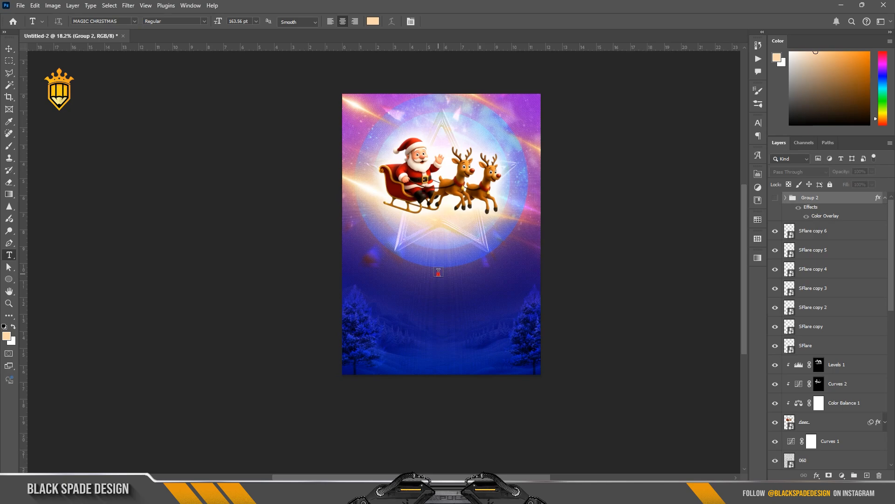
pyautogui.click(438, 273)
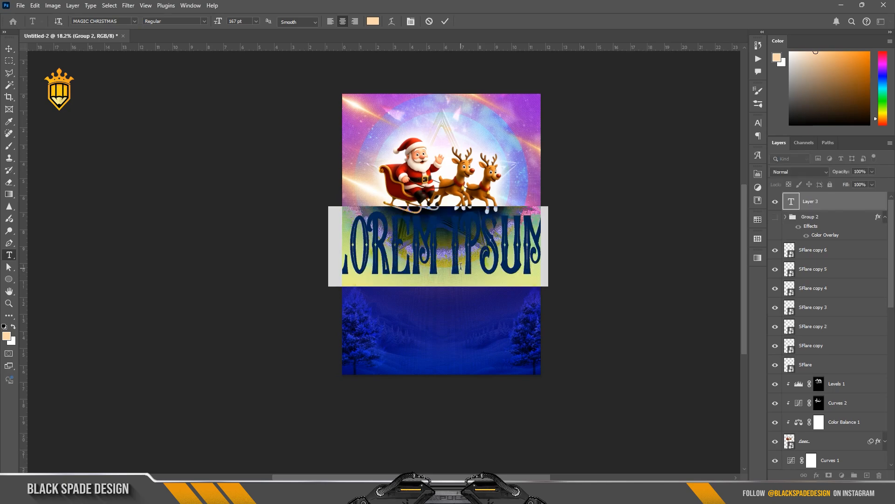
pyautogui.write('CHR')
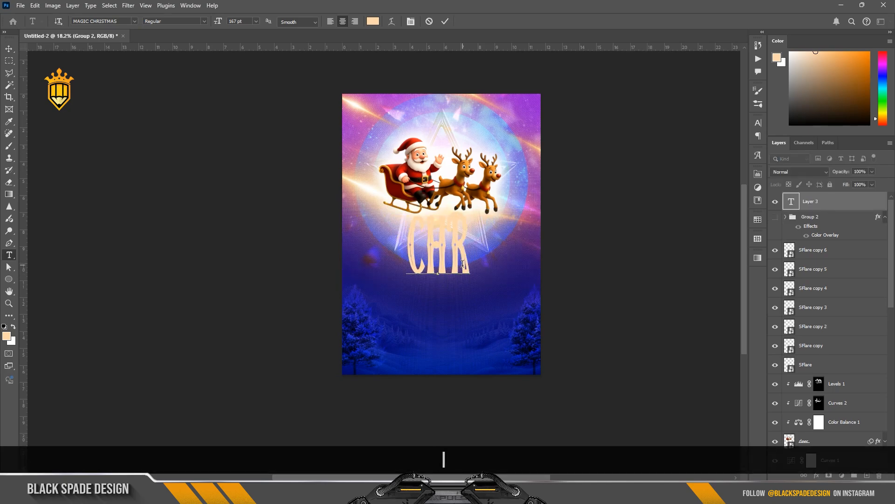
pyautogui.write('ISTM')
pyautogui.write('A')
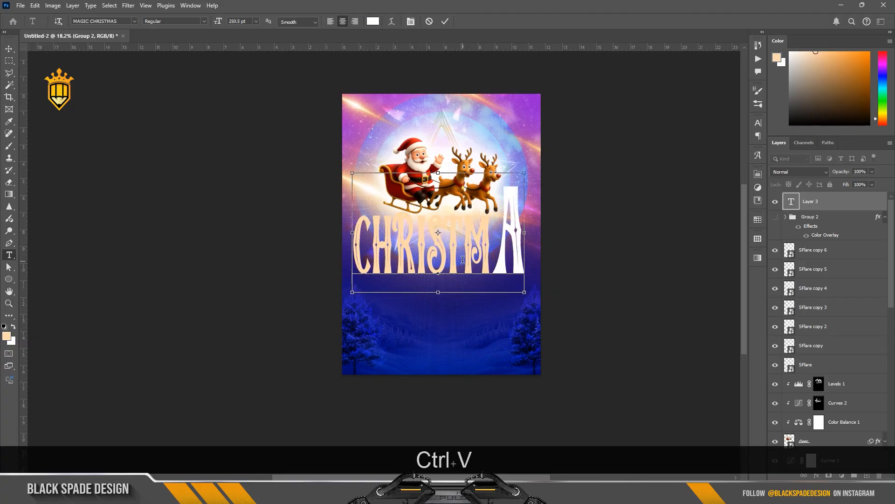
pyautogui.write('S')
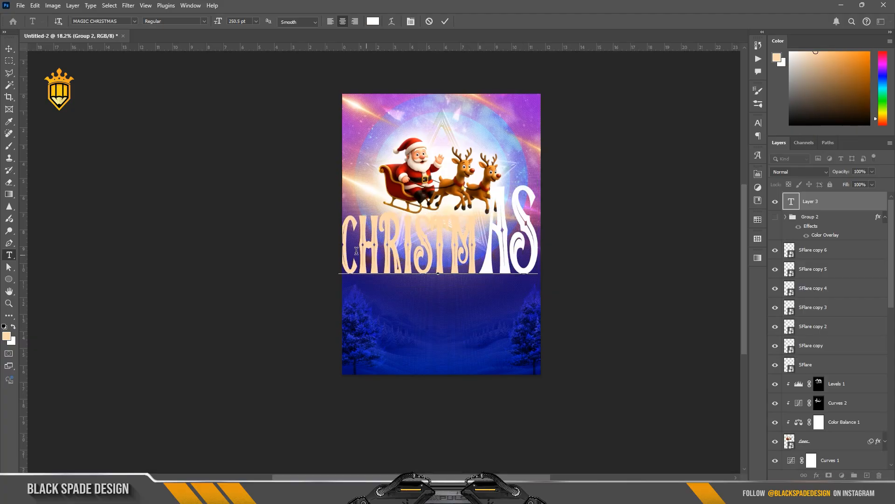
# Set the CHRISTMAS text color to white and its size to 172 pt
pyautogui.hotkey('ctrl', 'a')
pyautogui.click(411, 21)
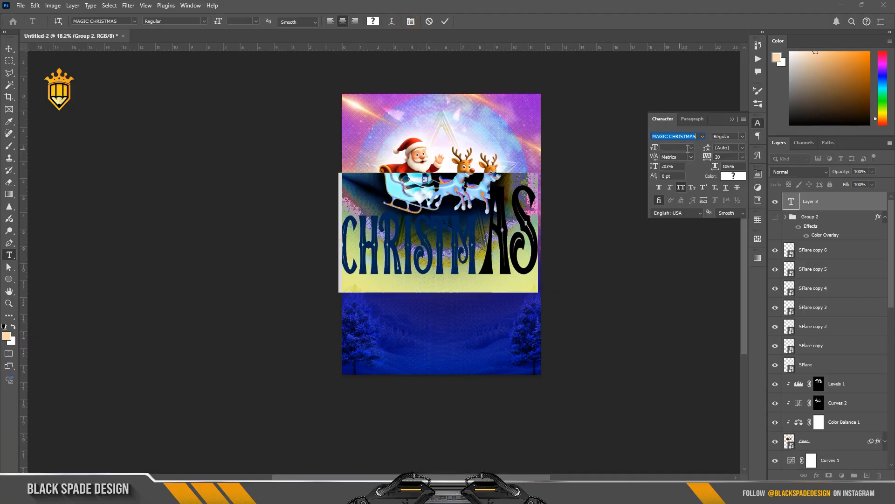
pyautogui.click(692, 147)
pyautogui.click(676, 257)
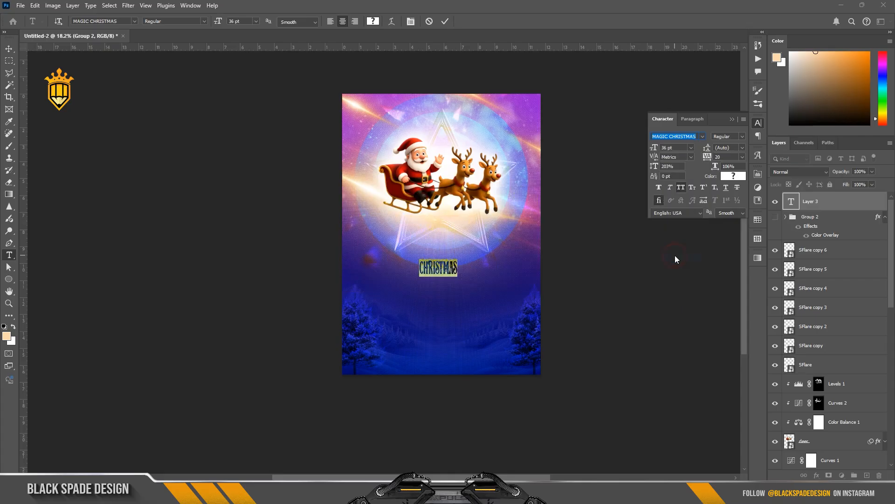
pyautogui.click(726, 181)
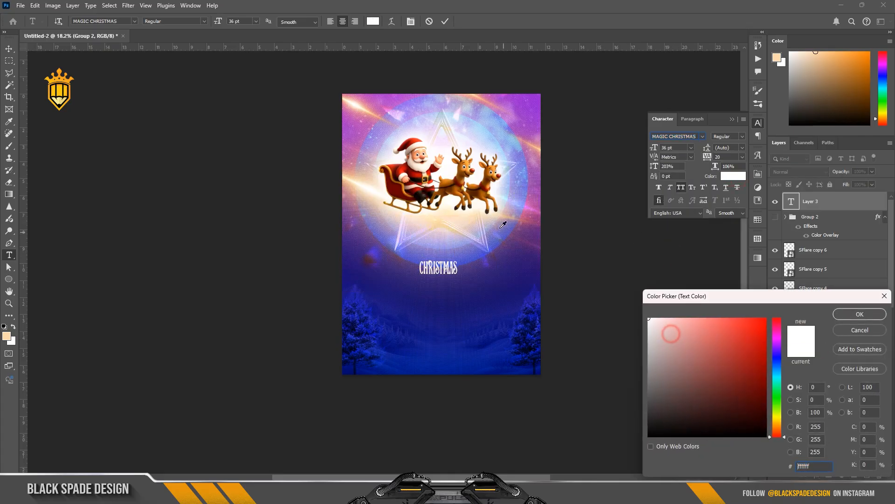
pyautogui.click(847, 314)
pyautogui.moveTo(666, 151); pyautogui.dragTo(719, 160)
# Warp the CHRISTMAS text with the Bulge style at -30% bend and commit the text
pyautogui.click(394, 22)
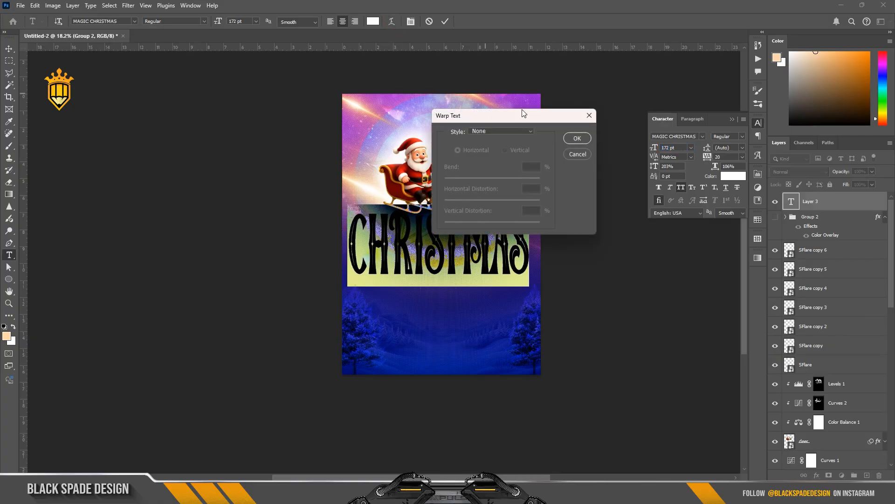
pyautogui.click(508, 130)
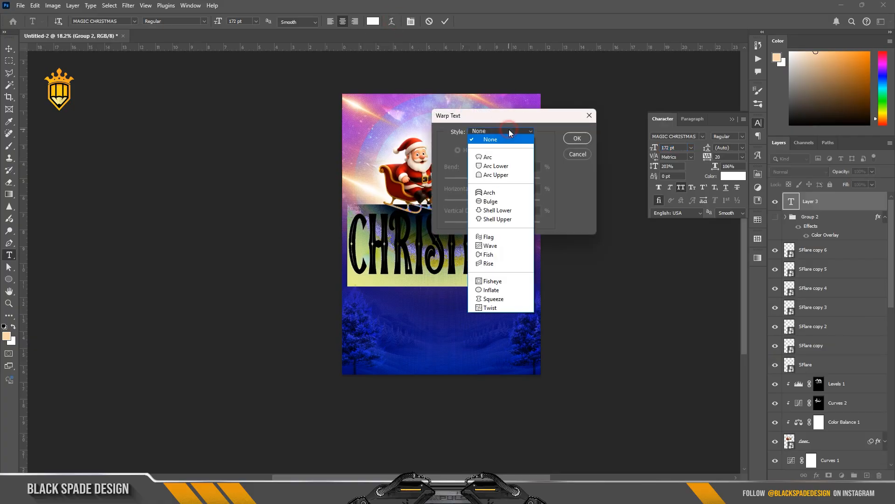
pyautogui.click(517, 201)
pyautogui.moveTo(514, 177); pyautogui.dragTo(478, 183)
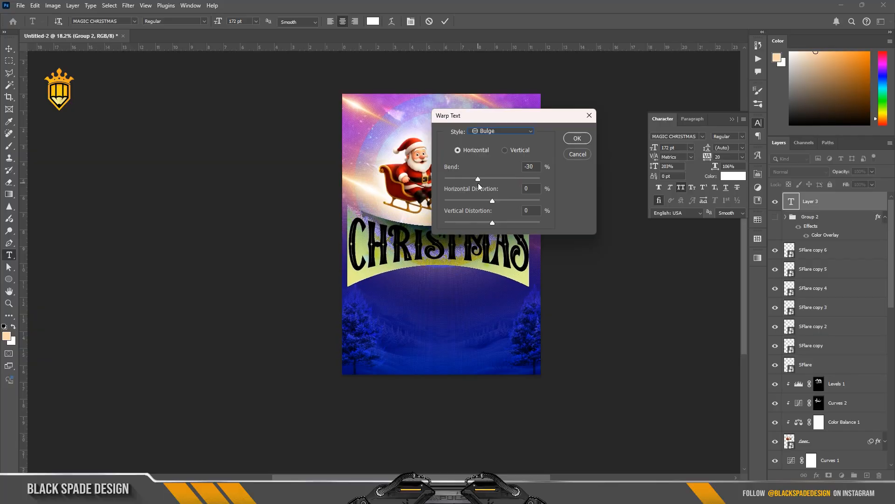
pyautogui.click(577, 138)
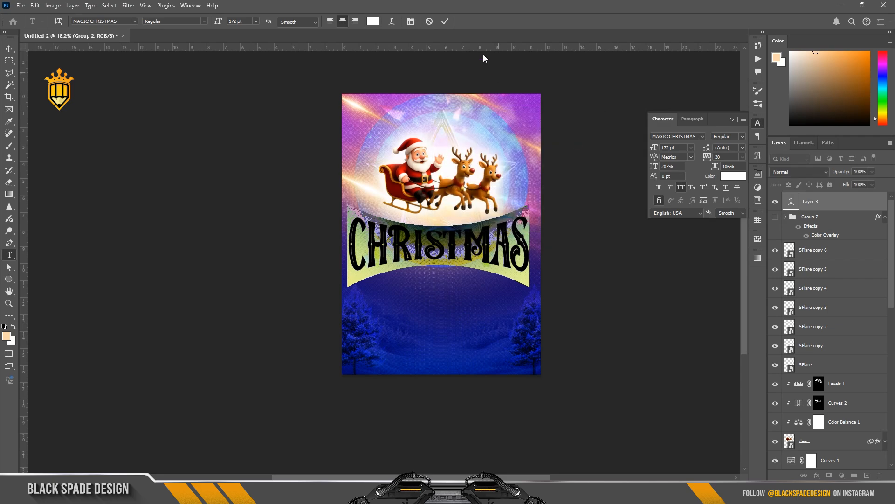
pyautogui.click(443, 21)
# Move the CHRISTMAS text lower and scale it down to about 92%
pyautogui.scroll(2, 470, 186)
pyautogui.press('v')
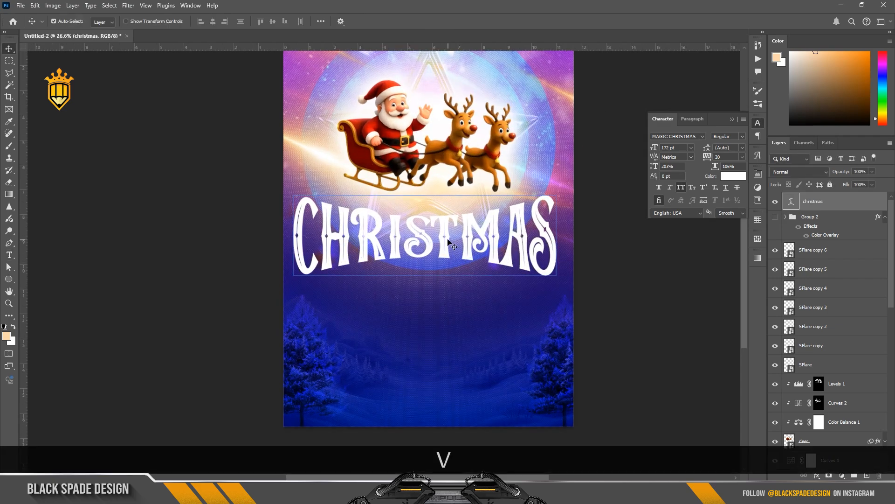
pyautogui.moveTo(447, 238); pyautogui.dragTo(447, 251)
pyautogui.hotkey('ctrl', 't')
pyautogui.moveTo(555, 188); pyautogui.dragTo(546, 193)
pyautogui.moveTo(493, 241); pyautogui.dragTo(492, 242)
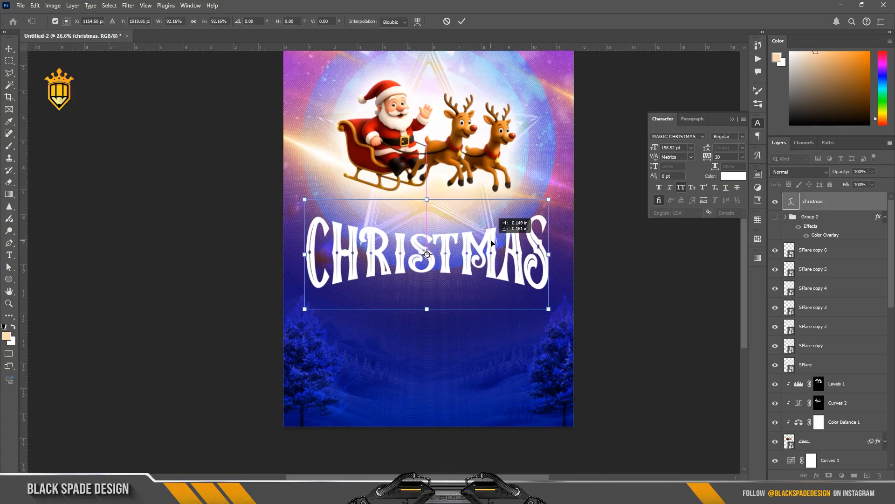
pyautogui.press('Return')
# Add a new text layer reading Merry above the CHRISTMAS title
pyautogui.press('t')
pyautogui.click(435, 199)
pyautogui.write('M')
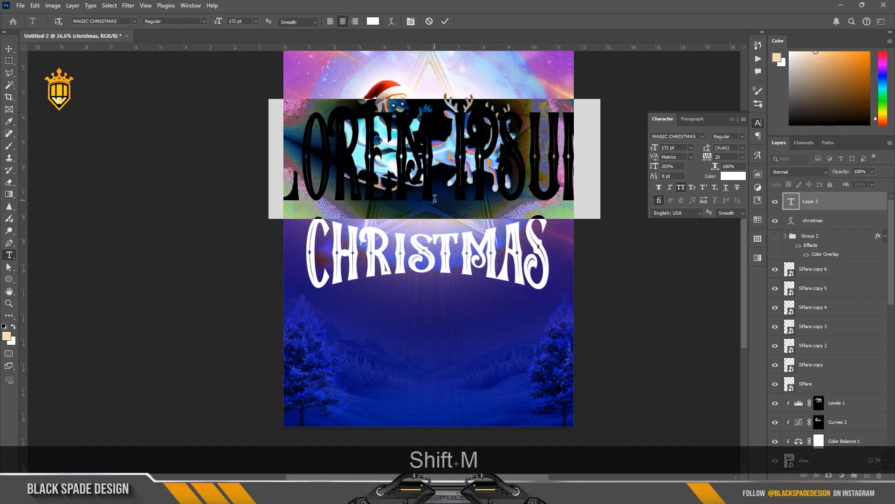
pyautogui.write('ERRY')
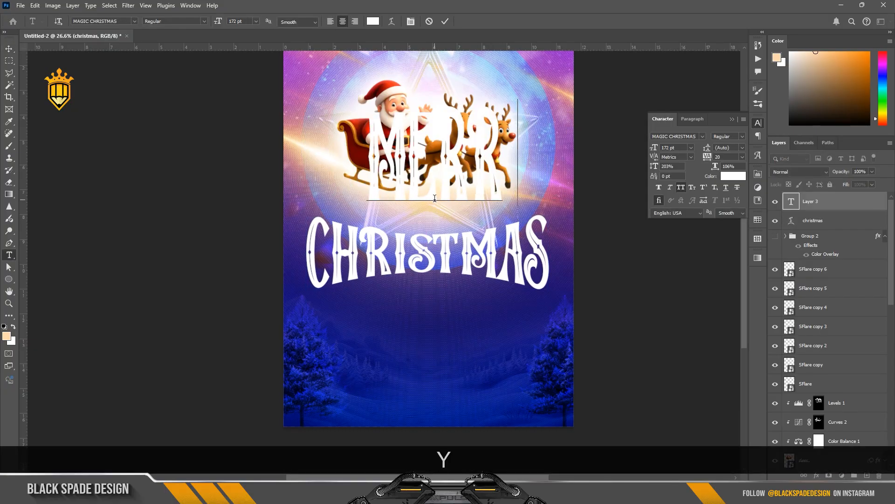
# Set the Merry text's leading to 100%, font to Casablanca Noir Personal Use Regular, and size to about 136 pt
pyautogui.doubleClick(438, 174)
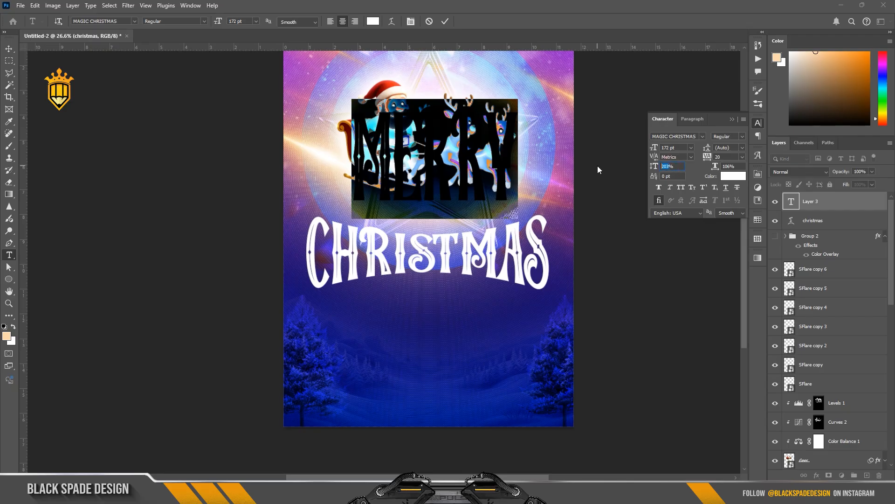
pyautogui.write('100')
pyautogui.press('Return')
pyautogui.click(702, 137)
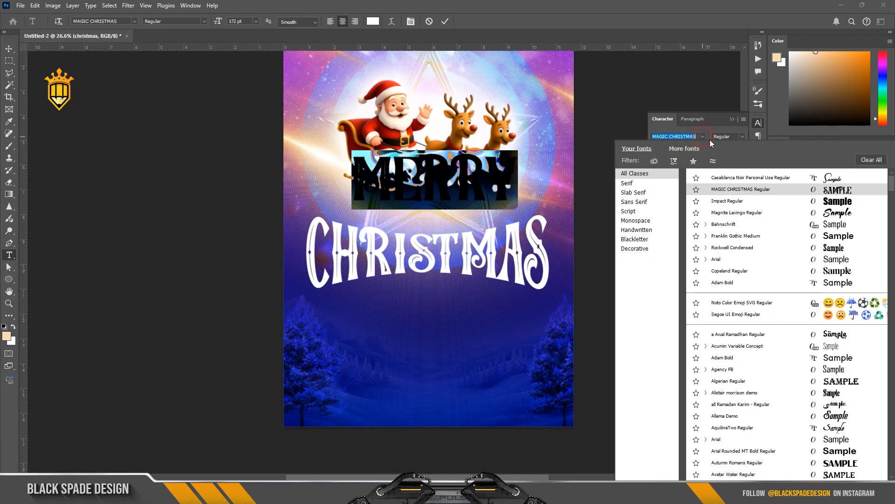
pyautogui.click(723, 181)
pyautogui.moveTo(654, 148)
pyautogui.mouseDown()
pyautogui.moveTo(637, 149)
pyautogui.moveTo(649, 149)
pyautogui.mouseUp()
pyautogui.click(446, 22)
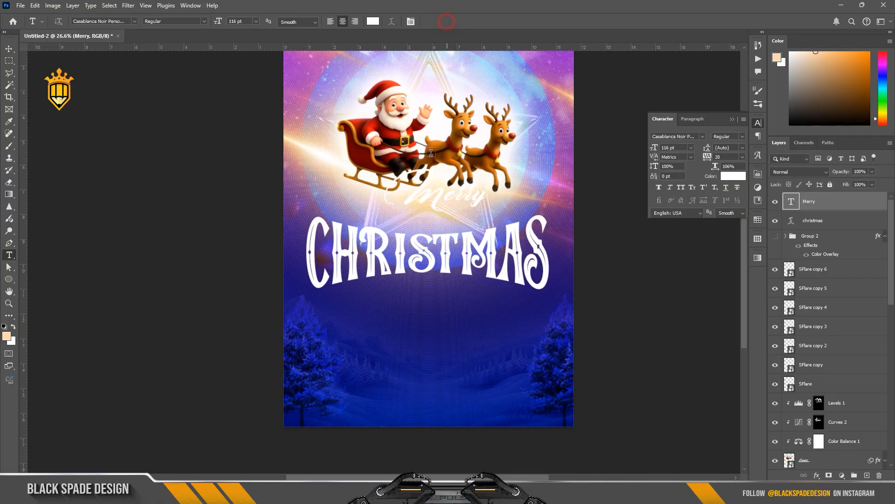
# Move the Merry text onto the top of CHRISTMAS and shift both text layers lower together
pyautogui.press('v')
pyautogui.moveTo(445, 211); pyautogui.dragTo(423, 223)
pyautogui.scroll(3, 419, 225)
pyautogui.keyDown('shift'); pyautogui.click(811, 221); pyautogui.keyUp('shift')
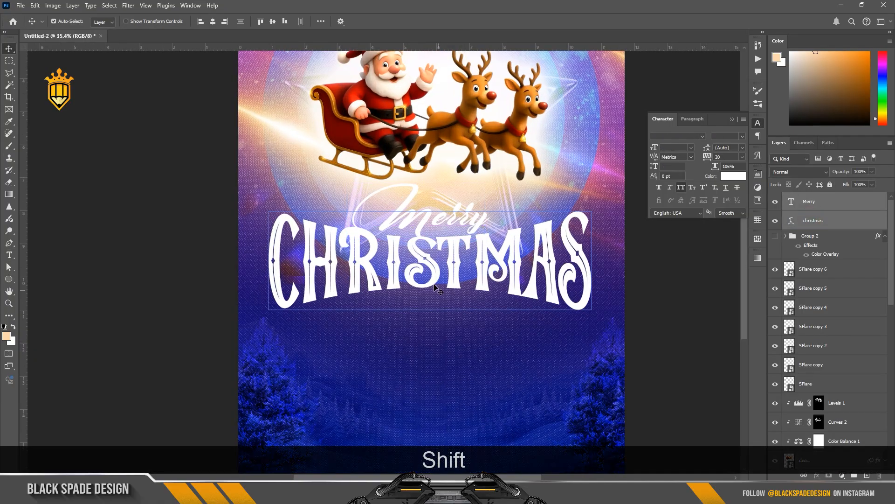
pyautogui.moveTo(434, 262); pyautogui.dragTo(434, 292)
pyautogui.scroll(-3, 434, 292)
pyautogui.press('space')
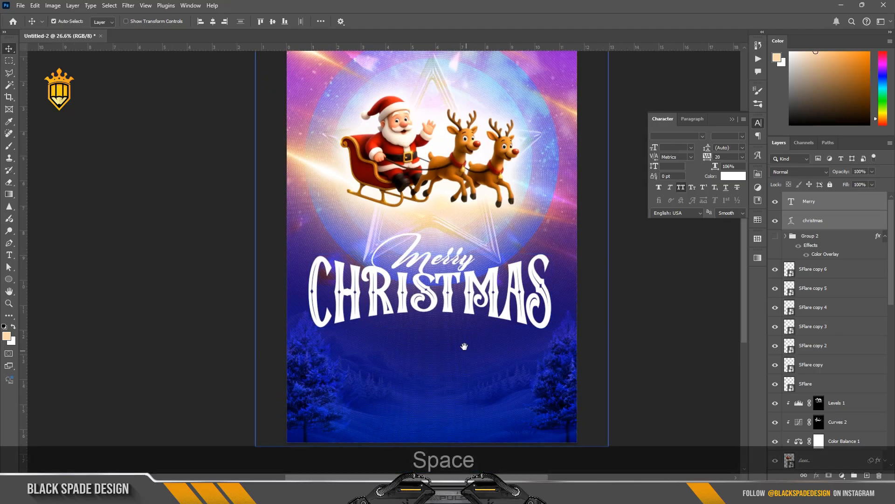
# Scale the Merry text down slightly with Free Transform
pyautogui.scroll(2, 464, 346)
pyautogui.click(438, 217)
pyautogui.hotkey('ctrl', 't')
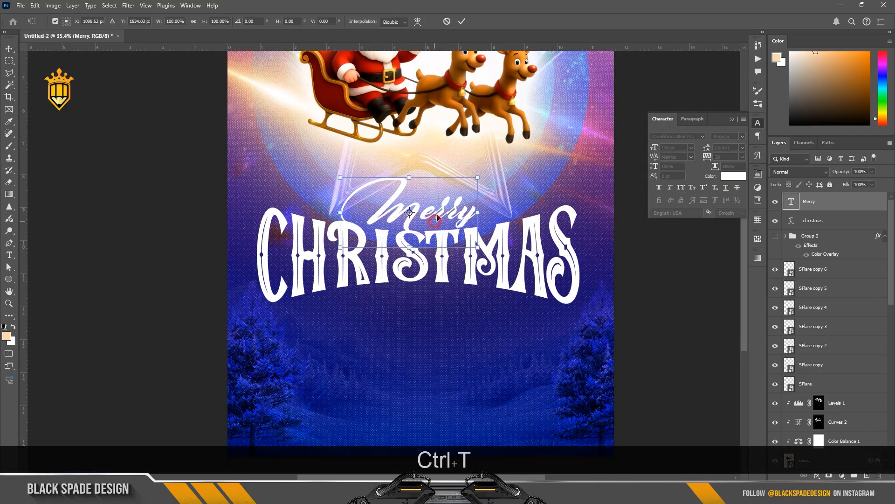
pyautogui.moveTo(478, 177); pyautogui.dragTo(472, 172)
pyautogui.press('Return')
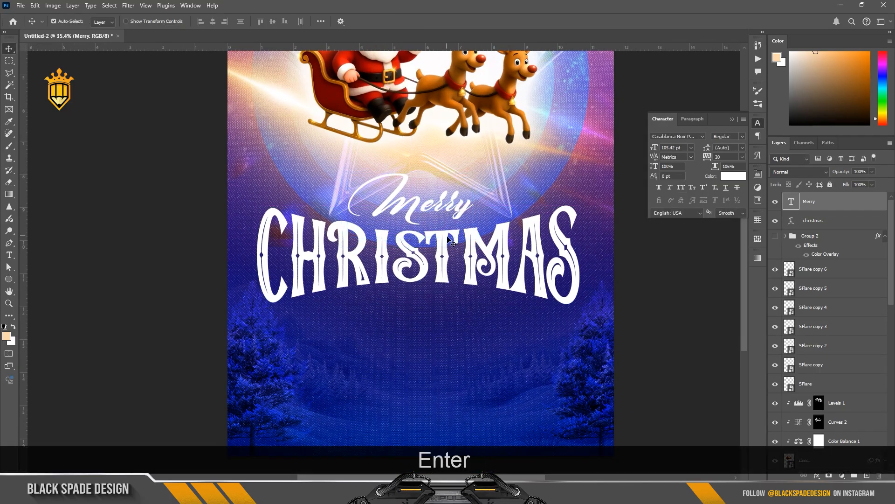
# Add a drop shadow to the Merry text with 100% opacity, no size, and a dark blue colour sampled from the background
pyautogui.scroll(3, 447, 238)
pyautogui.click(816, 475)
pyautogui.click(827, 471)
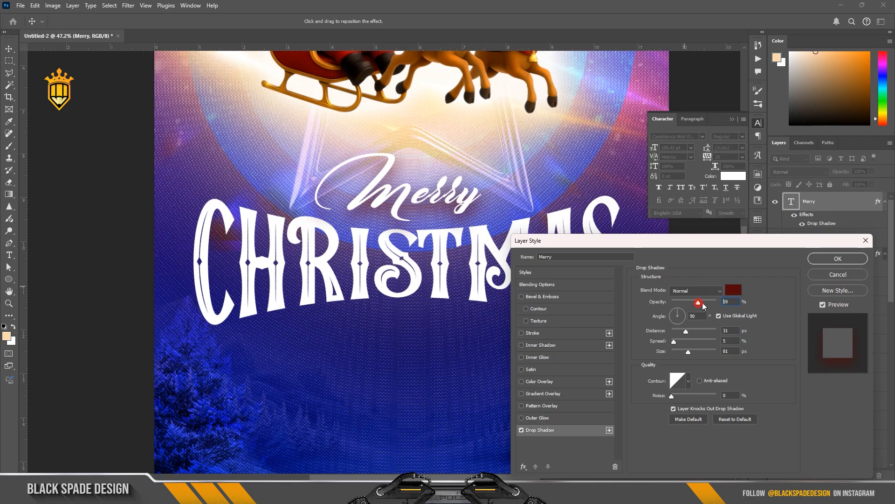
pyautogui.moveTo(703, 306); pyautogui.dragTo(718, 302)
pyautogui.moveTo(689, 351); pyautogui.dragTo(679, 333)
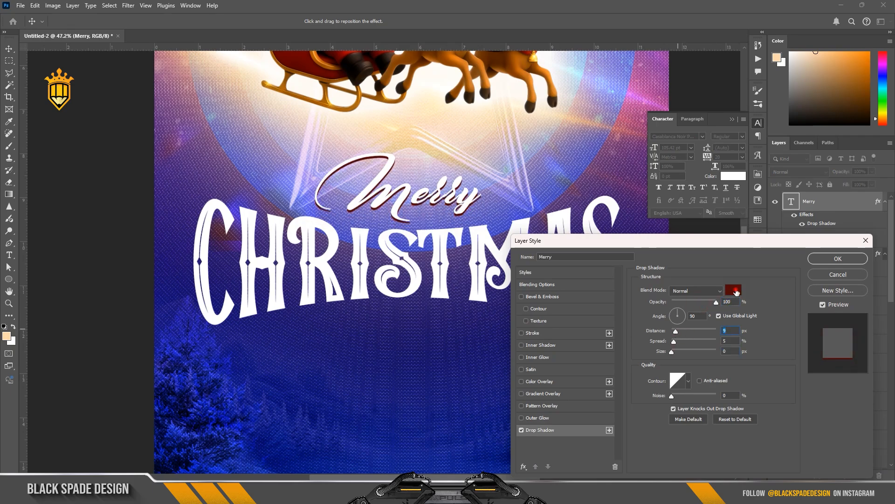
pyautogui.click(736, 291)
pyautogui.click(433, 326)
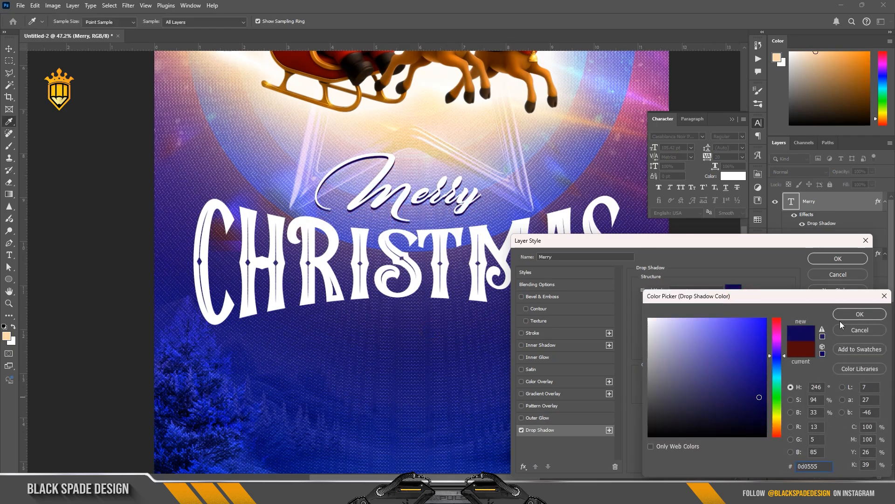
pyautogui.click(853, 314)
pyautogui.click(838, 258)
# Add a matching dark blue drop shadow to the CHRISTMAS text with a distance of about 13 px
pyautogui.click(825, 238)
pyautogui.click(814, 475)
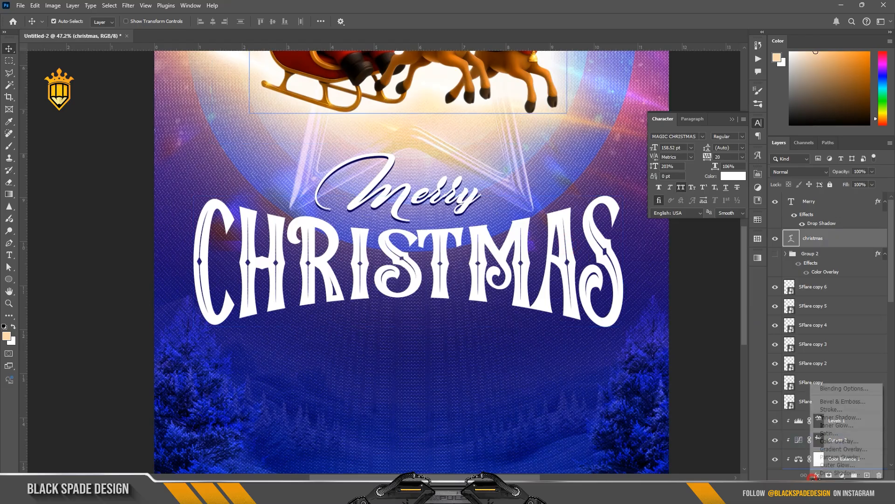
pyautogui.click(837, 472)
pyautogui.moveTo(677, 334); pyautogui.dragTo(676, 331)
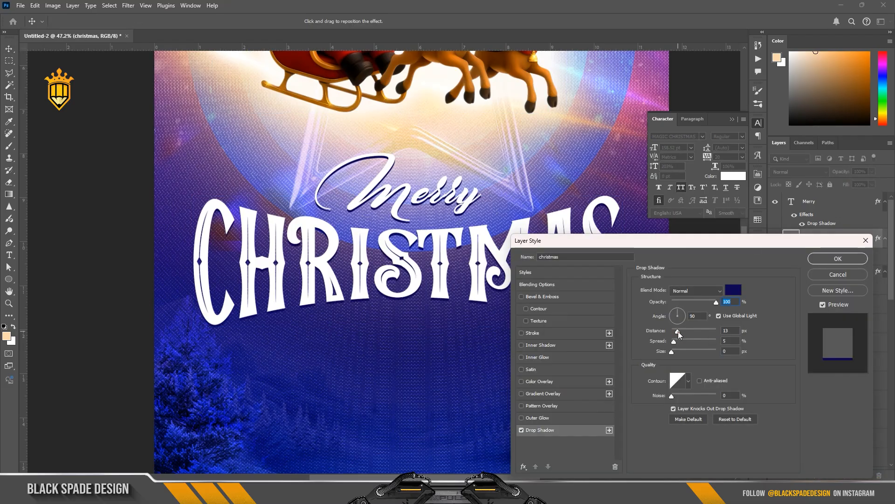
pyautogui.click(829, 261)
# Show the event details group, scale it to about 71%, and place it below the CHRISTMAS title
pyautogui.scroll(-3, 422, 264)
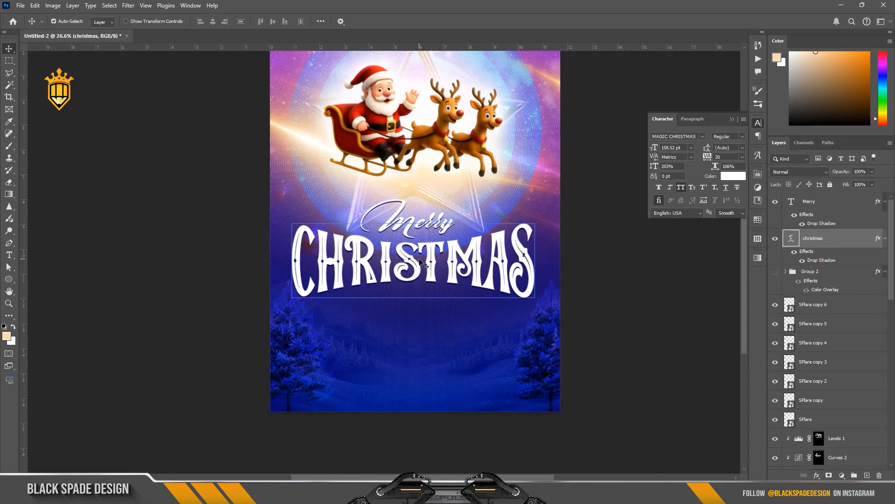
pyautogui.scroll(-5, 419, 262)
pyautogui.scroll(5, 397, 286)
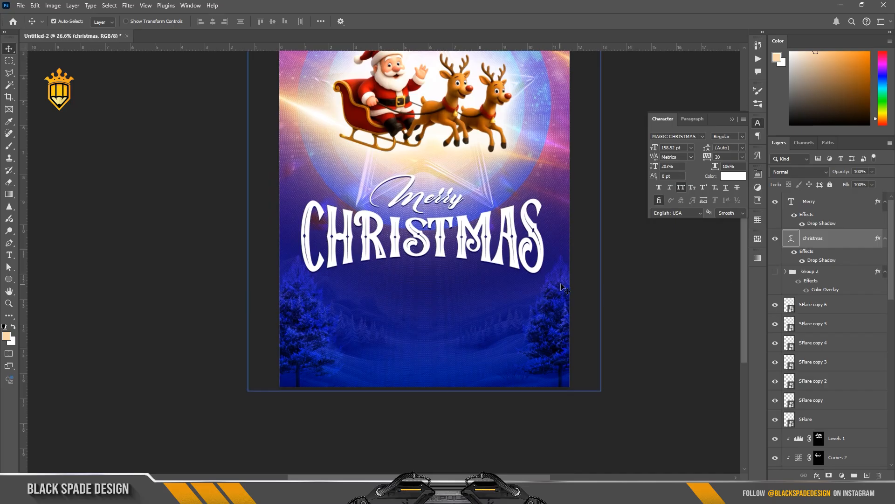
pyautogui.click(775, 272)
pyautogui.click(809, 271)
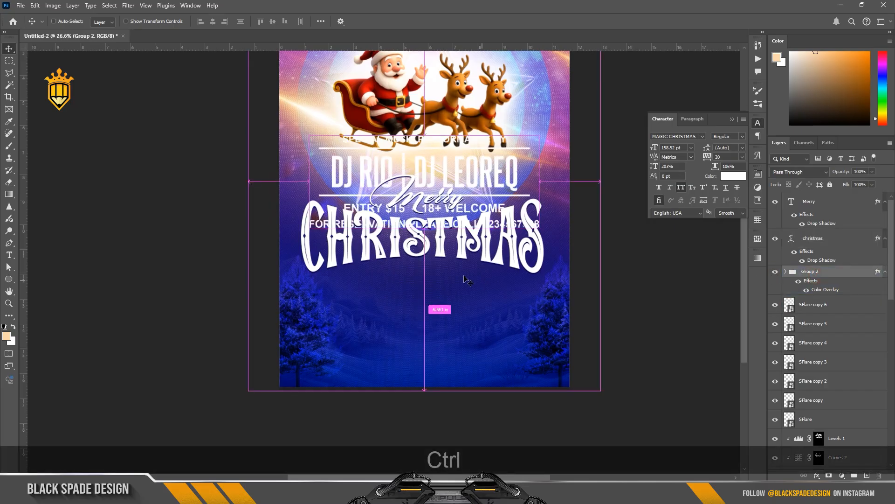
pyautogui.hotkey('ctrl', 't')
pyautogui.click(535, 220)
pyautogui.moveTo(535, 220); pyautogui.dragTo(535, 362)
pyautogui.moveTo(538, 277); pyautogui.dragTo(505, 289)
pyautogui.moveTo(463, 312); pyautogui.dragTo(467, 322)
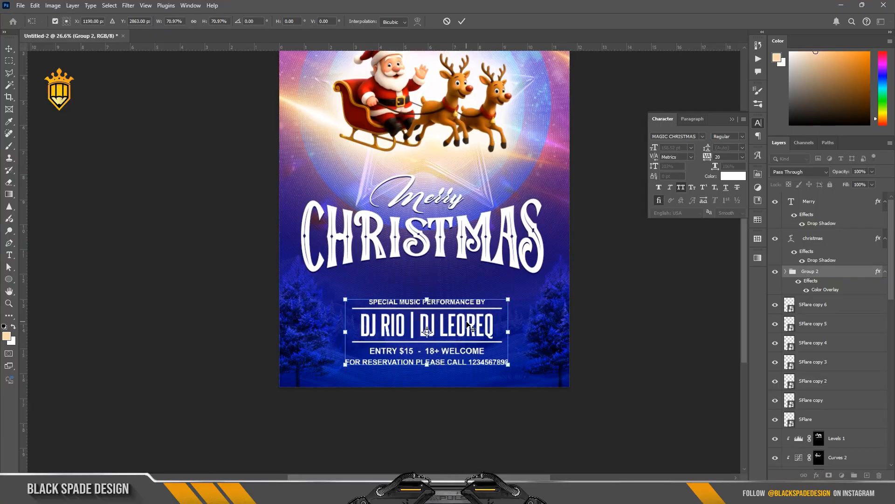
pyautogui.press('Return')
pyautogui.scroll(3, 419, 295)
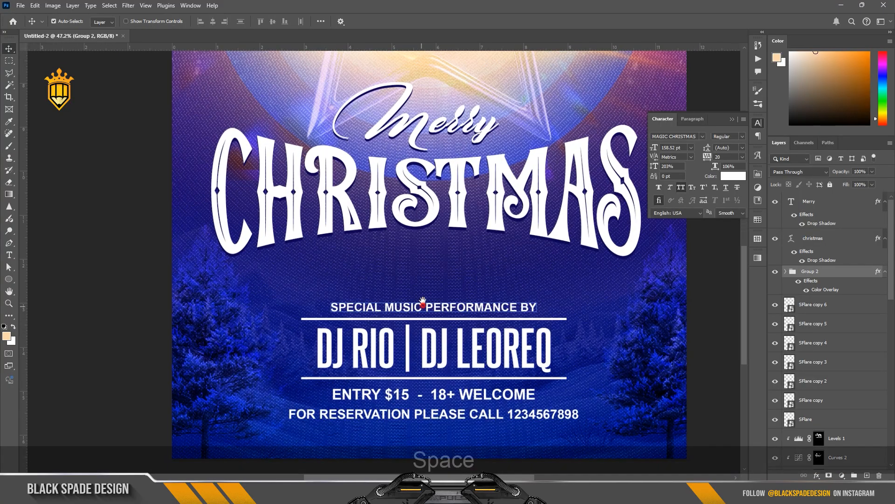
pyautogui.moveTo(421, 302); pyautogui.dragTo(414, 272)
# Draw an unfilled ellipse with a red 108 px stroke, about 1367 by 506 px, around the performer lines
pyautogui.scroll(-1, 444, 275)
pyautogui.click(11, 279)
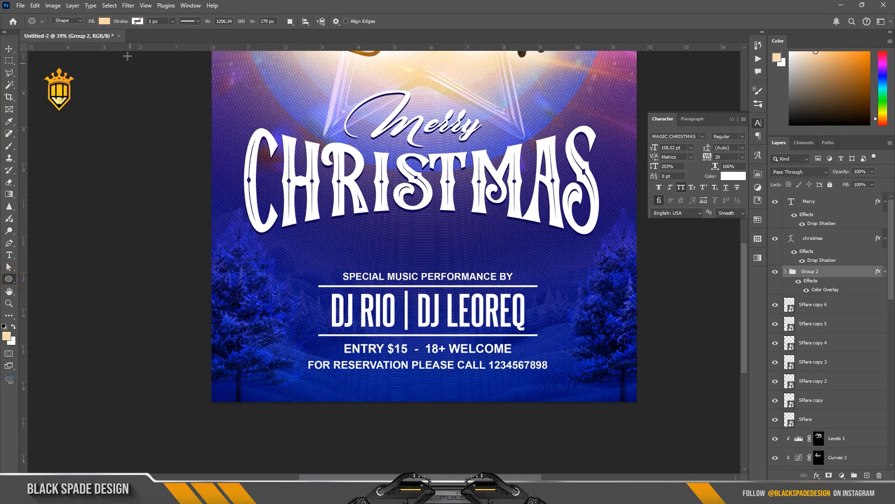
pyautogui.click(138, 21)
pyautogui.click(180, 71)
pyautogui.click(91, 22)
pyautogui.click(104, 22)
pyautogui.moveTo(551, 323)
pyautogui.mouseDown()
pyautogui.moveTo(425, 263)
pyautogui.moveTo(302, 232)
pyautogui.mouseUp()
pyautogui.moveTo(121, 22); pyautogui.dragTo(170, 27)
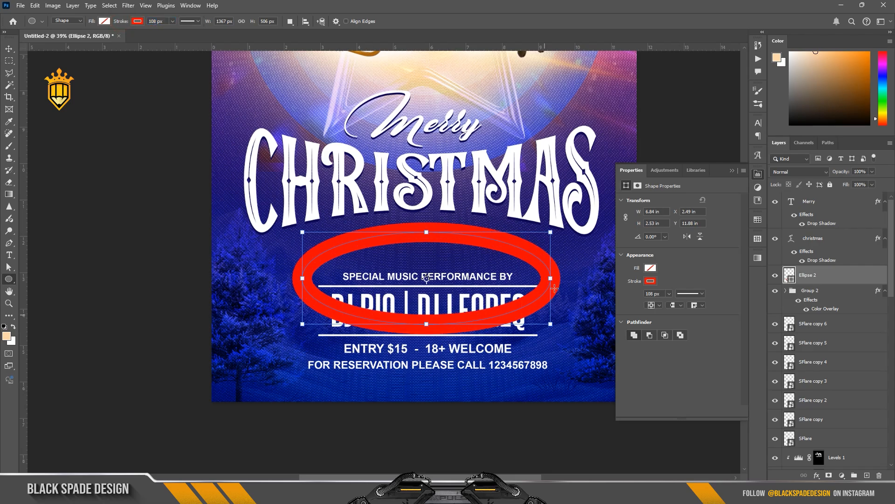
# Widen the ellipse to about 1545 px and set its stroke width to 136 px
pyautogui.moveTo(551, 278); pyautogui.dragTo(570, 277)
pyautogui.moveTo(303, 277); pyautogui.dragTo(289, 276)
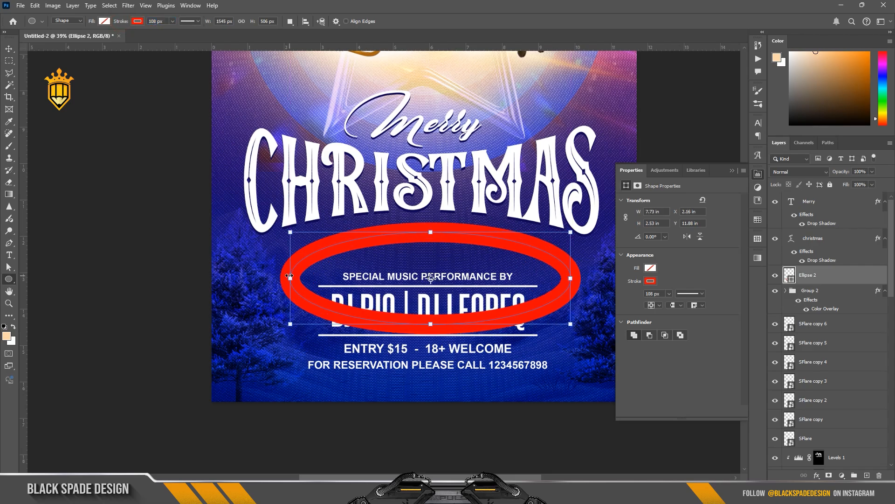
pyautogui.moveTo(125, 24); pyautogui.dragTo(138, 25)
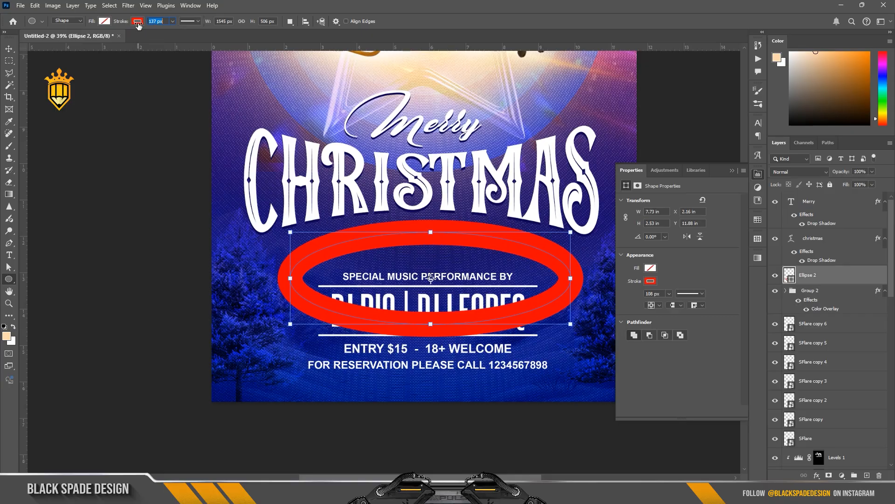
# Rasterize the ellipse layer and delete its lower half, leaving a red arc
pyautogui.rightClick(831, 280)
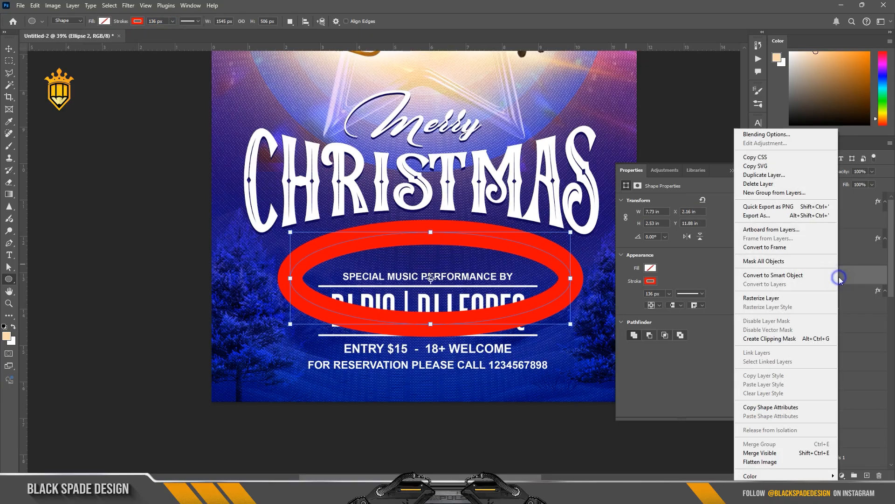
pyautogui.click(775, 298)
pyautogui.click(10, 63)
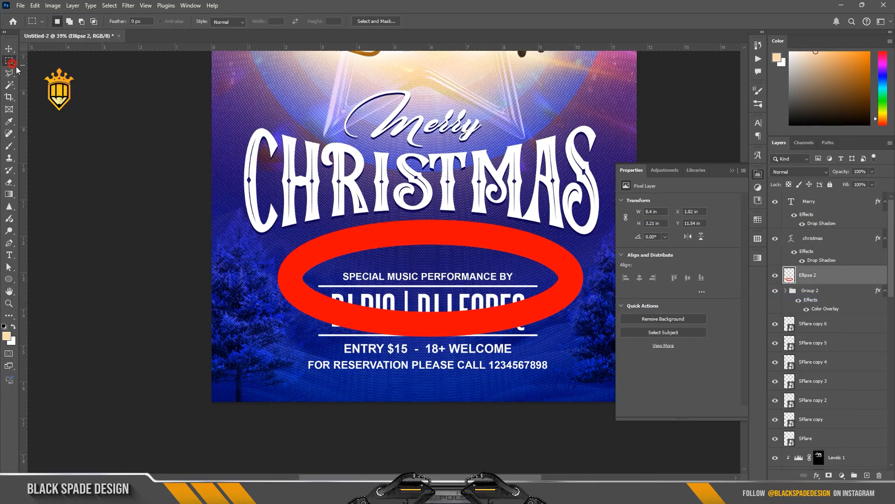
pyautogui.moveTo(682, 442); pyautogui.dragTo(231, 267)
pyautogui.press('Delete')
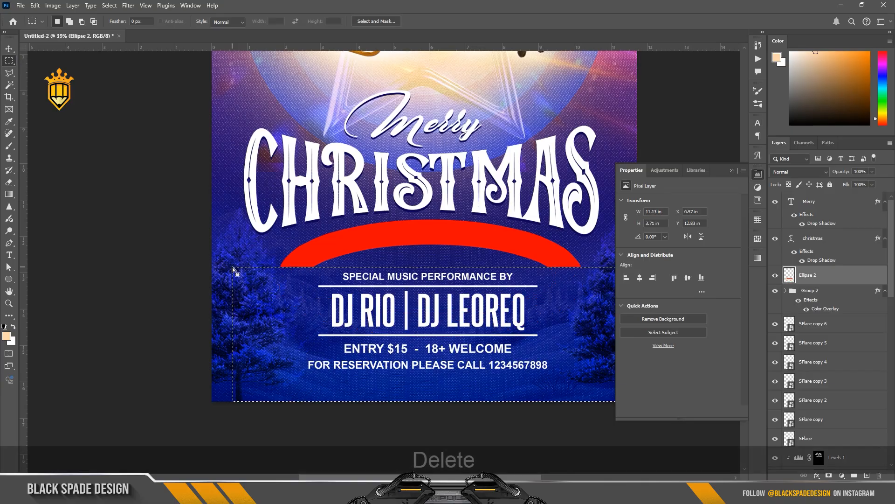
# Move the red arc up just under the title and set its blend mode to Lighten
pyautogui.scroll(1, 429, 256)
pyautogui.moveTo(429, 256); pyautogui.dragTo(380, 235)
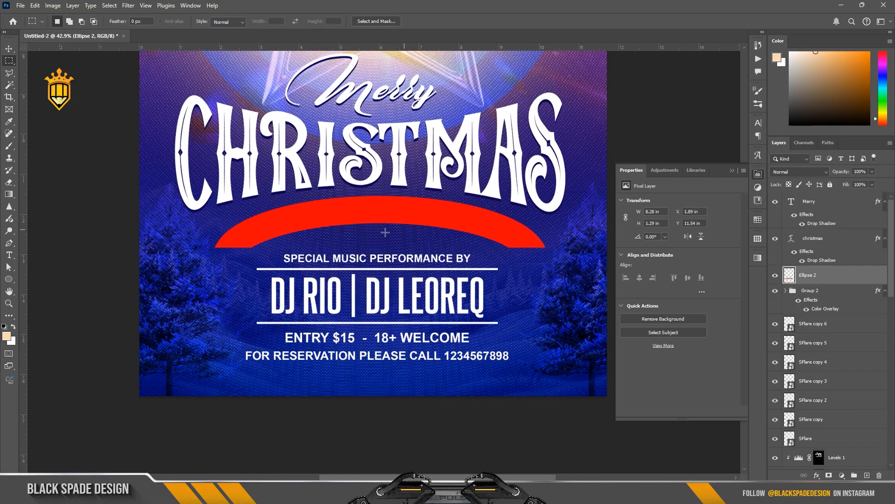
pyautogui.scroll(2, 385, 232)
pyautogui.press('v')
pyautogui.moveTo(379, 215); pyautogui.dragTo(378, 209)
pyautogui.click(791, 172)
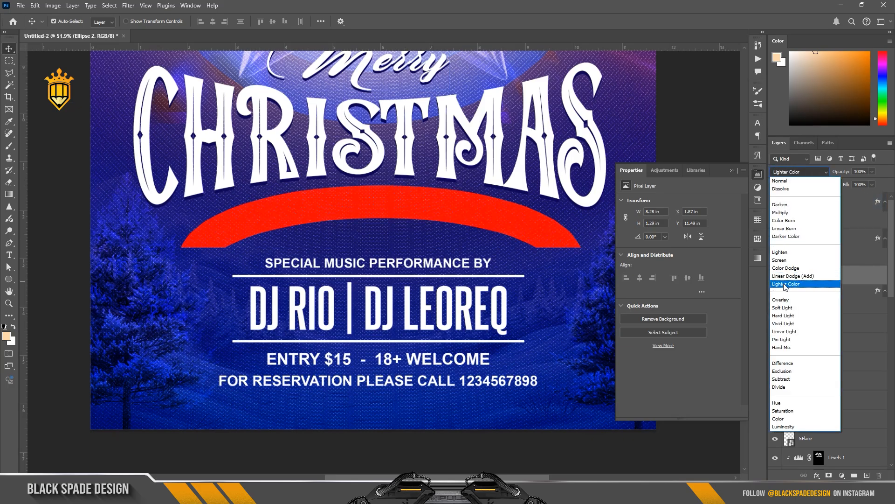
pyautogui.click(783, 253)
# Cut a notched ribbon tail into the arc's left end with the Polygonal Lasso
pyautogui.click(731, 170)
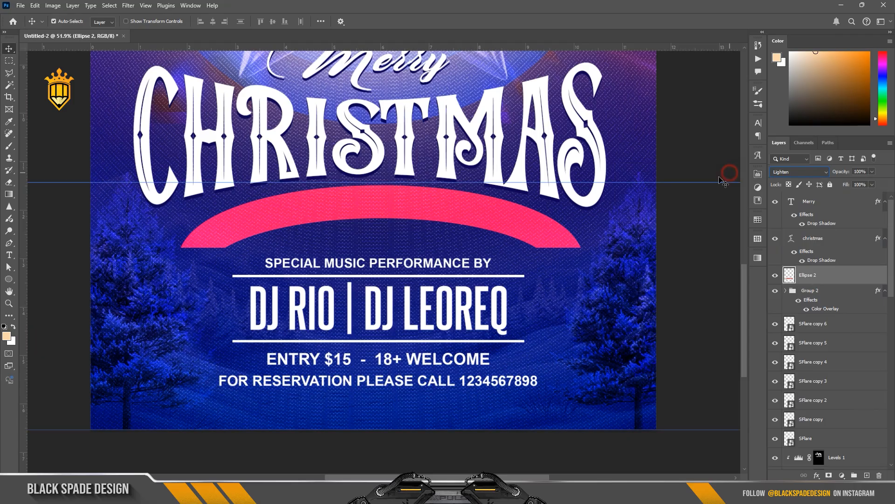
pyautogui.click(9, 73)
pyautogui.scroll(2, 239, 252)
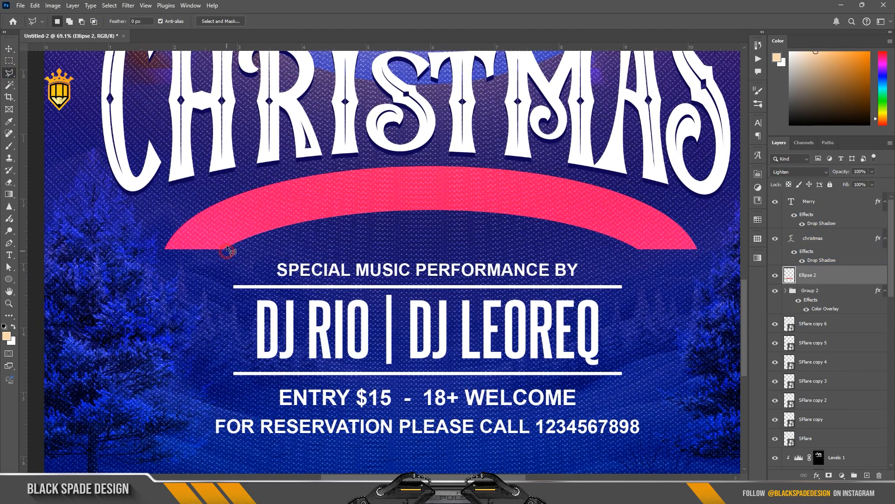
pyautogui.click(232, 221)
pyautogui.click(185, 212)
pyautogui.click(228, 252)
pyautogui.press('Delete')
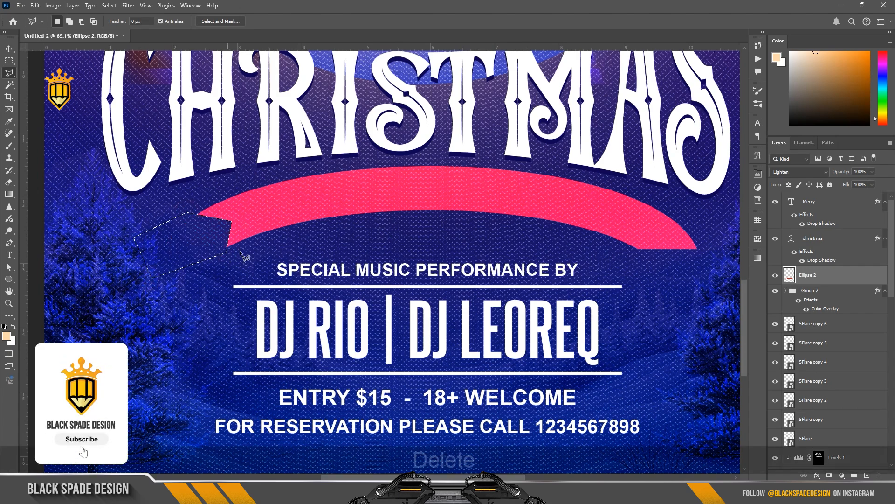
# Cut a matching notched tail into the arc's right end, then deselect
pyautogui.click(637, 252)
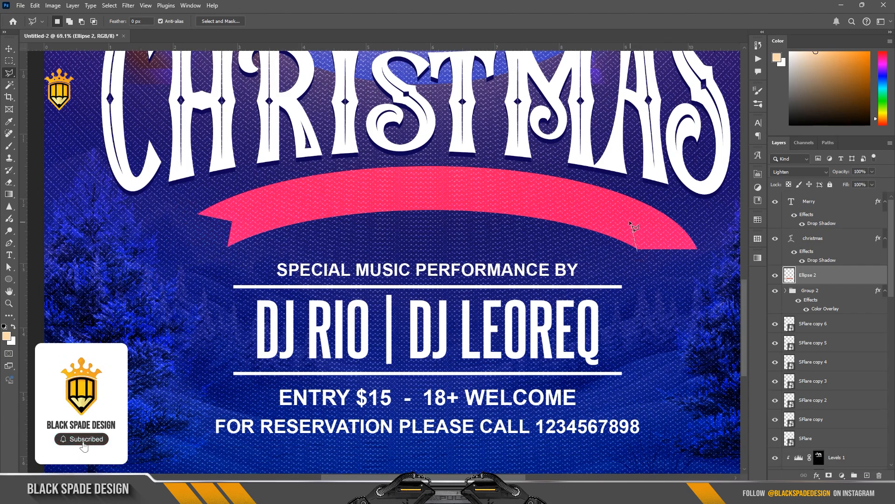
pyautogui.click(630, 222)
pyautogui.click(679, 209)
pyautogui.click(709, 234)
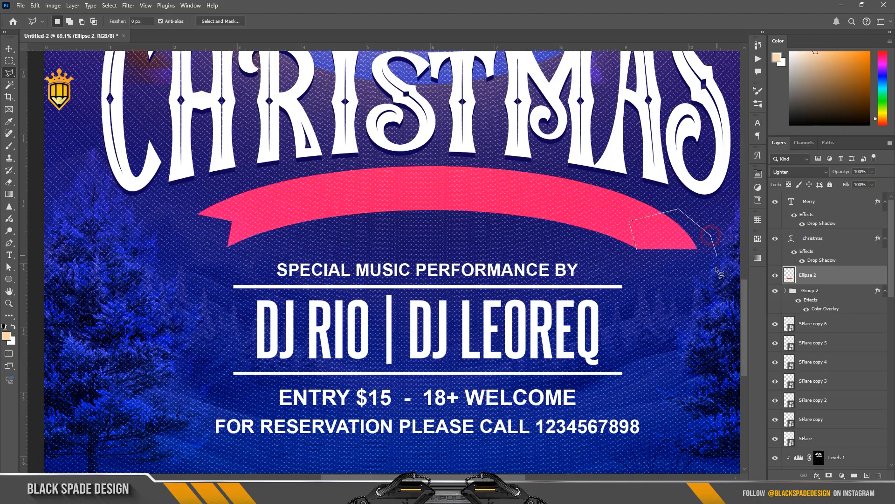
pyautogui.click(638, 252)
pyautogui.press('Delete')
pyautogui.scroll(-3, 445, 206)
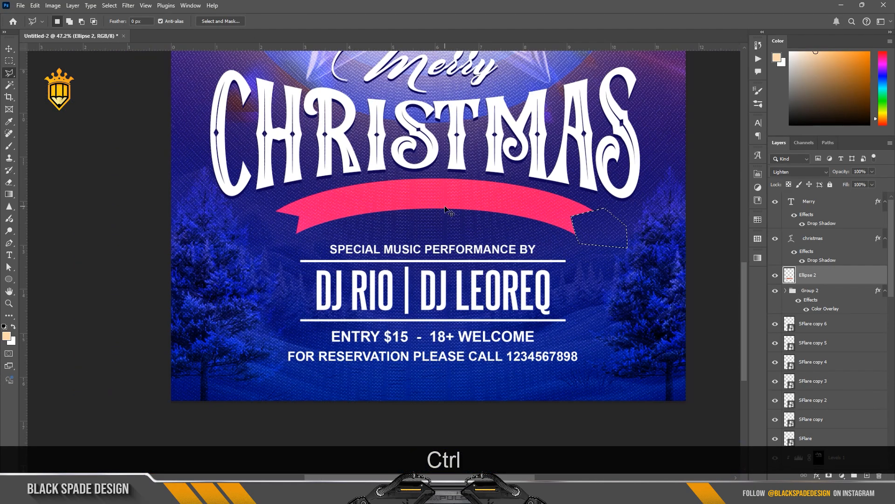
pyautogui.hotkey('ctrl', 'd')
pyautogui.press('t')
pyautogui.click(430, 198)
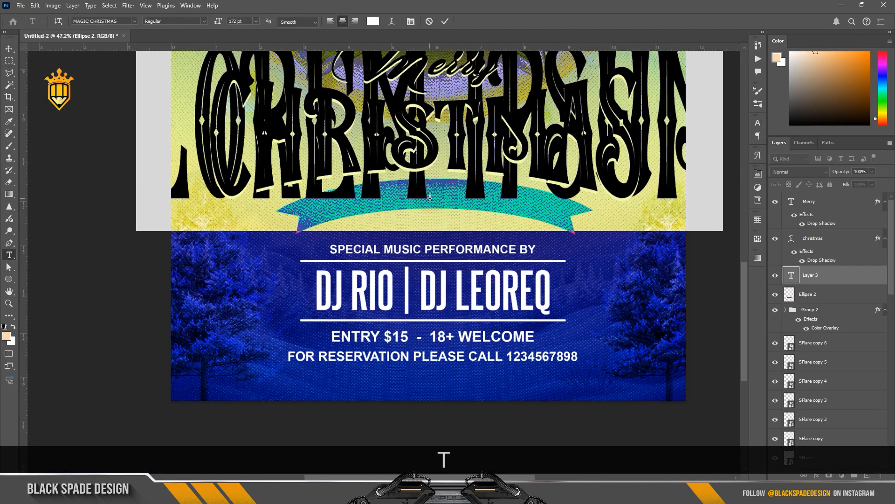
pyautogui.moveTo(213, 23); pyautogui.dragTo(148, 34)
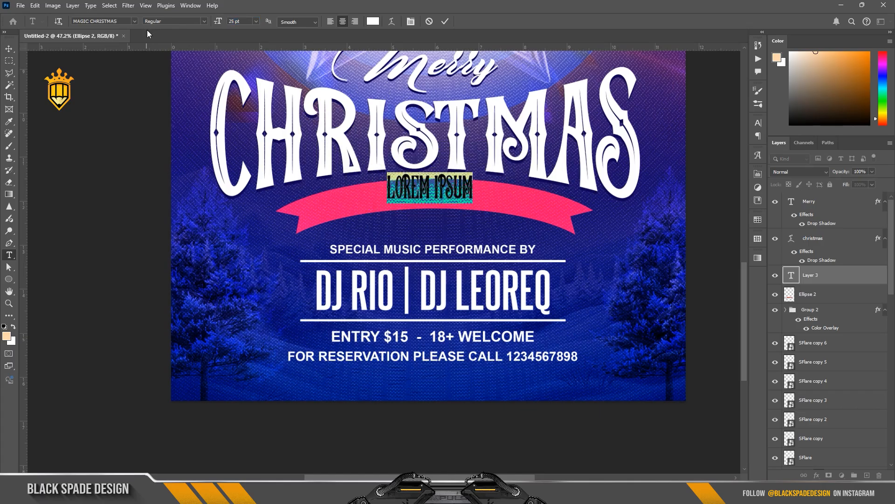
pyautogui.write('DECE')
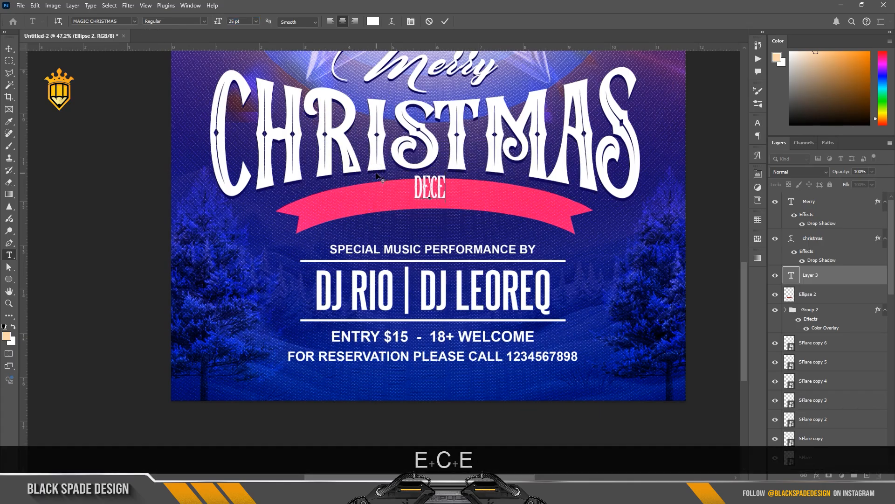
pyautogui.write('MBER ')
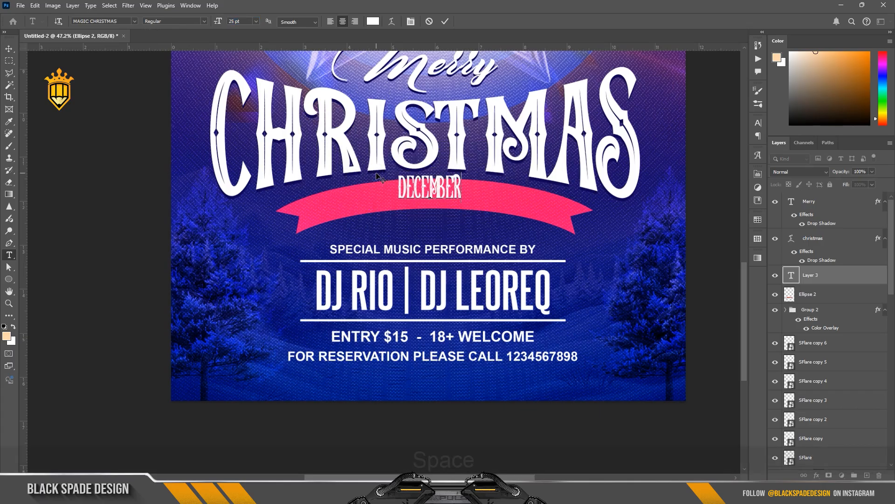
pyautogui.write('25')
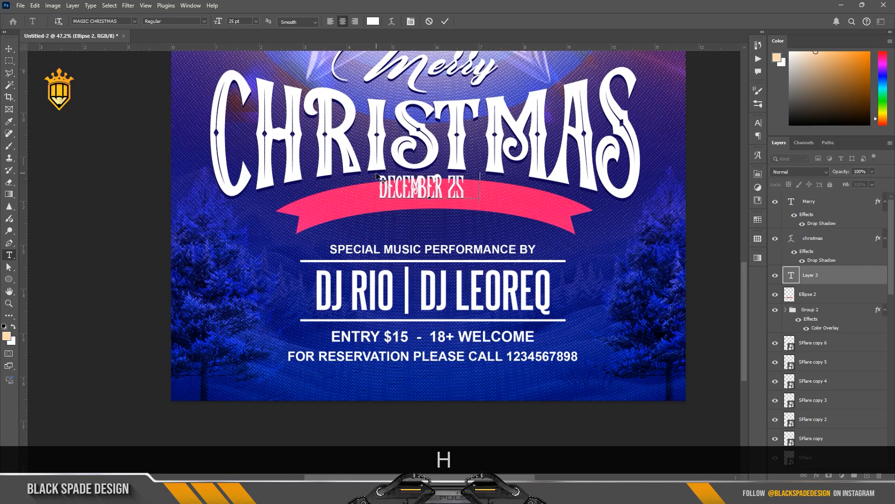
pyautogui.write('th -')
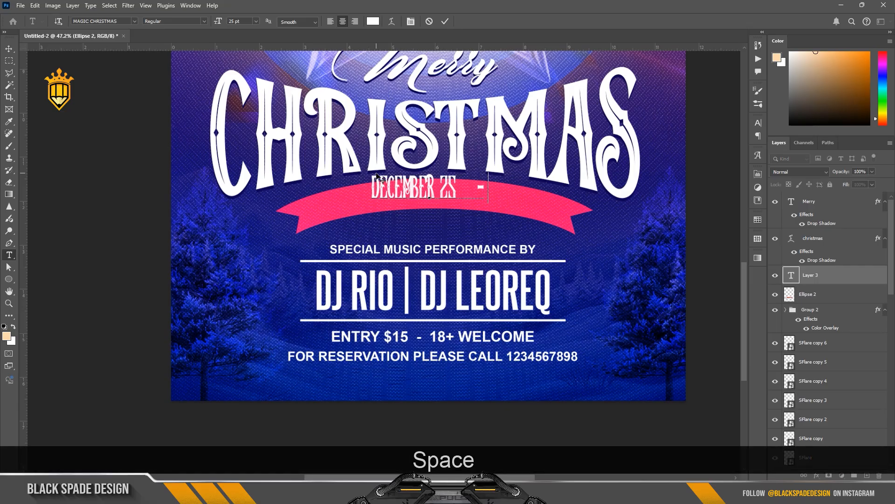
pyautogui.write(' @1P')
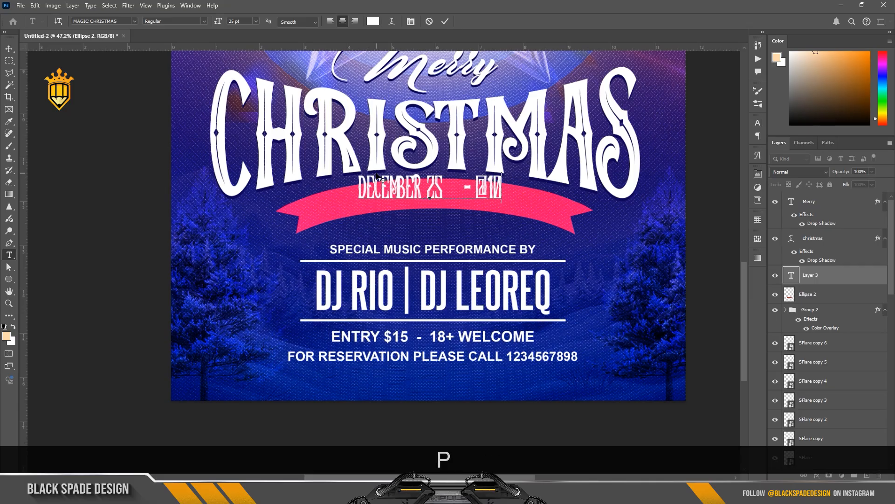
pyautogui.write('M')
# Change the date text's font to Adam Bold
pyautogui.hotkey('ctrl', 'a')
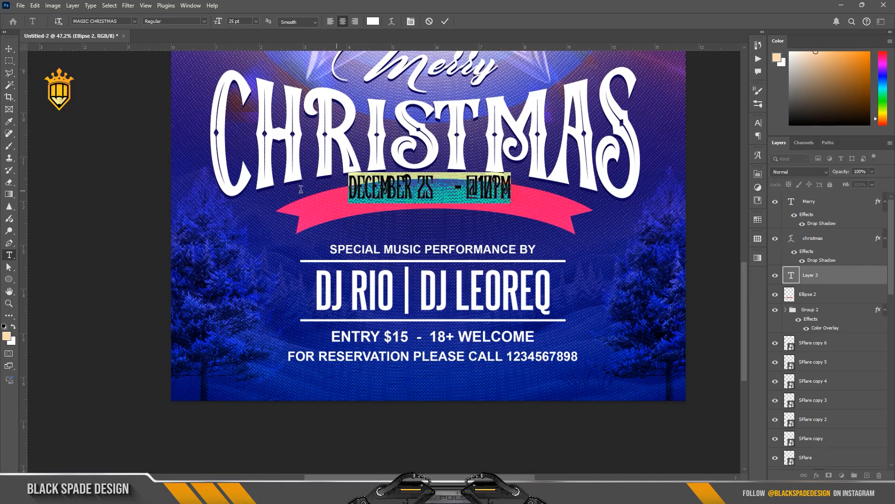
pyautogui.click(415, 22)
pyautogui.click(704, 139)
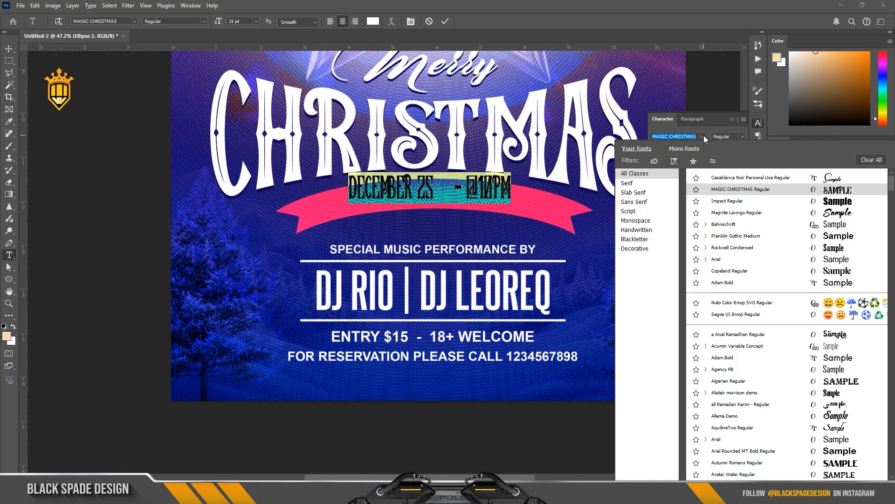
pyautogui.click(719, 283)
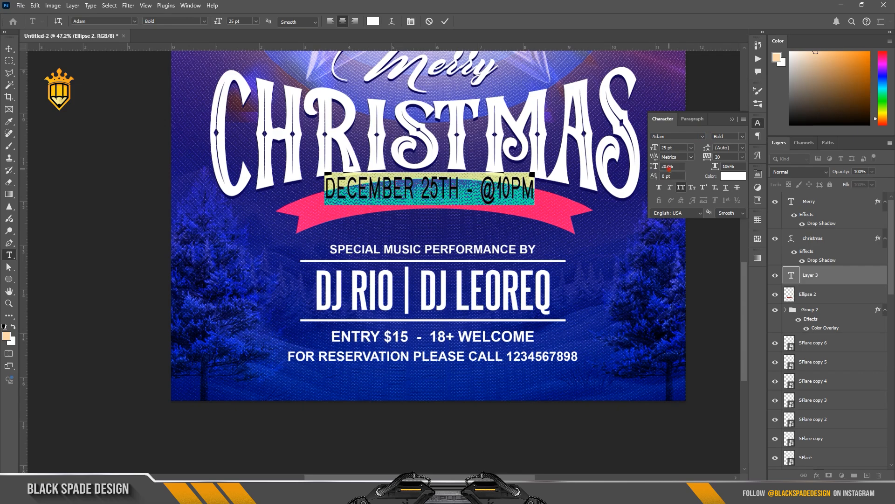
# Reset the date text's vertical scale to 100% and warp it with the Arch style at a +16 bend
pyautogui.write('100')
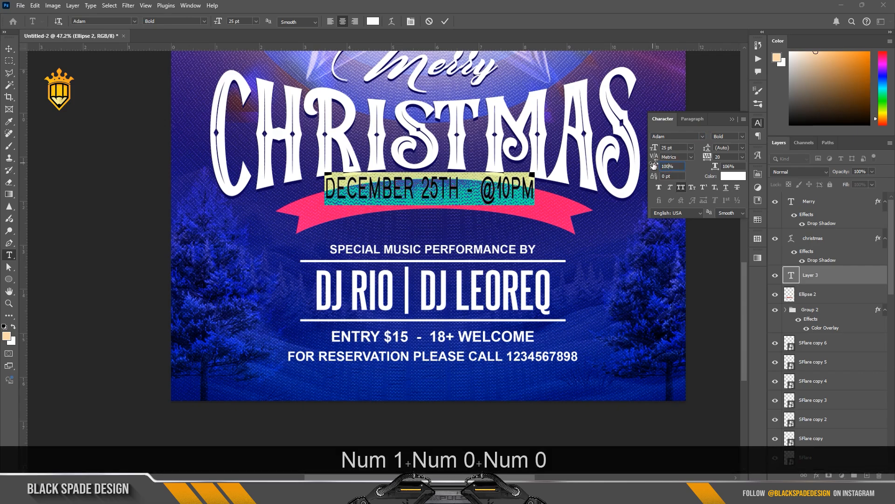
pyautogui.press('Return')
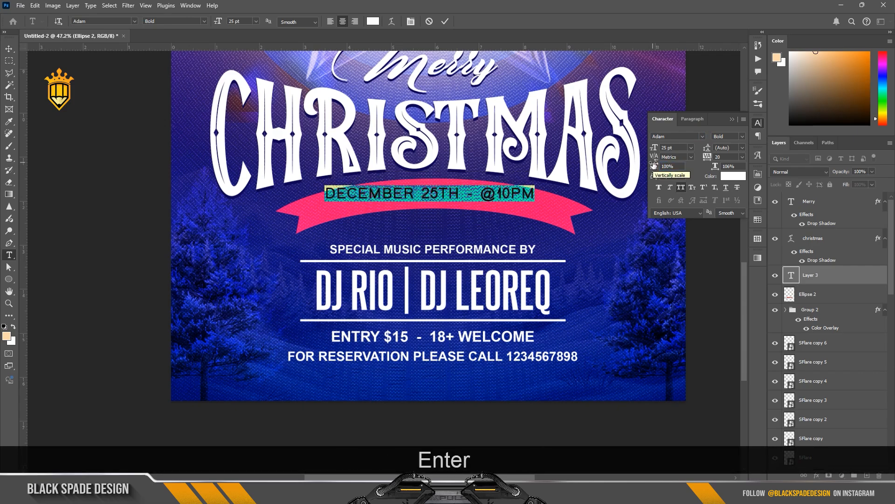
pyautogui.click(391, 21)
pyautogui.click(494, 131)
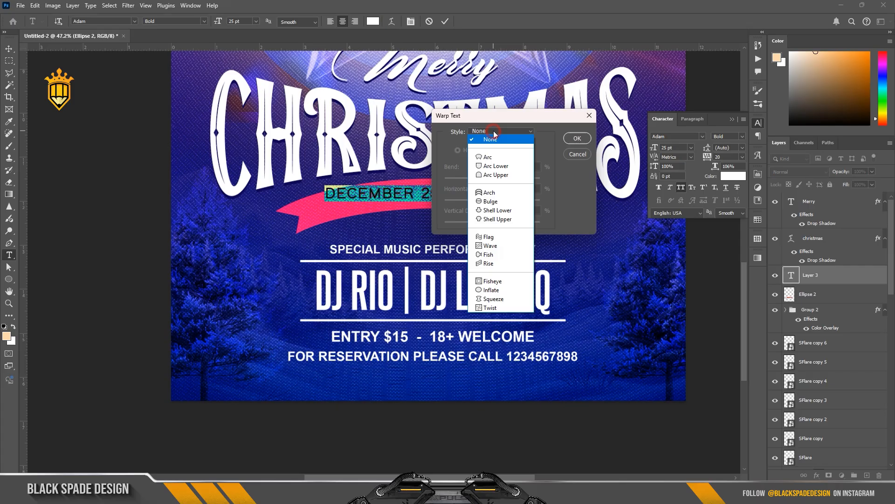
pyautogui.click(490, 193)
pyautogui.moveTo(505, 179); pyautogui.dragTo(500, 178)
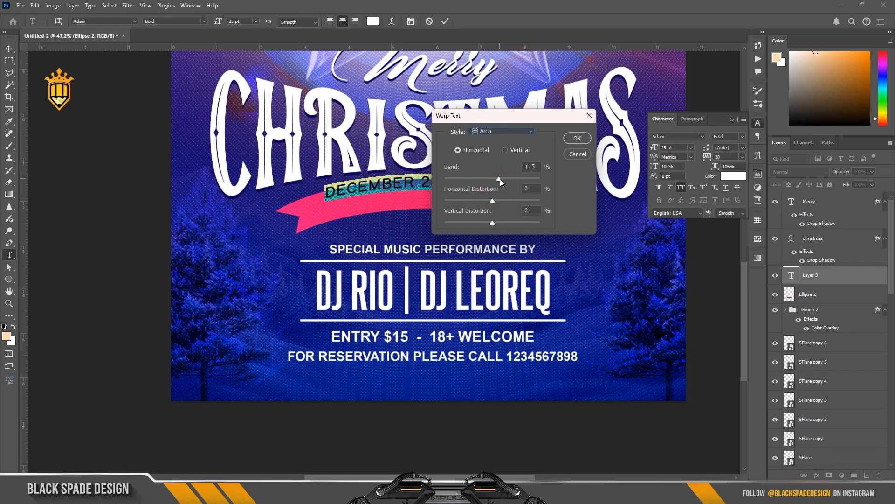
pyautogui.moveTo(495, 113); pyautogui.dragTo(396, 254)
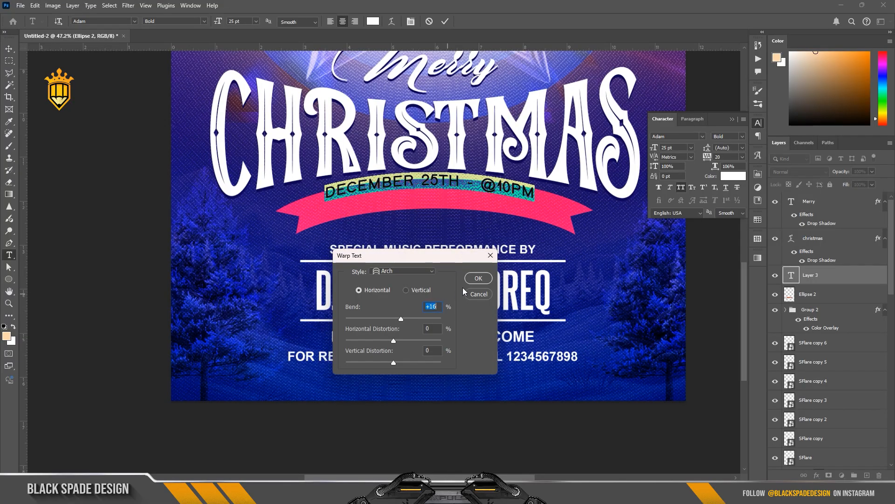
pyautogui.click(478, 278)
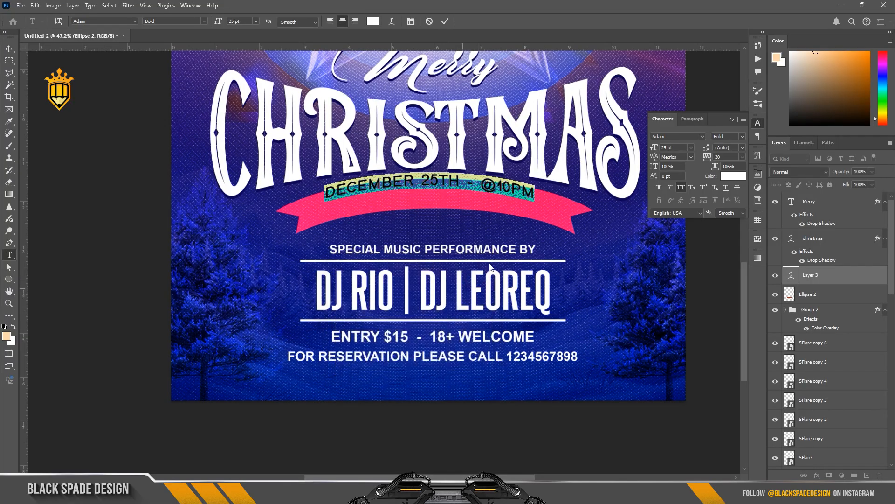
# Set the date text's vertical scale to 110% and commit the text edit
pyautogui.moveTo(655, 167); pyautogui.dragTo(662, 167)
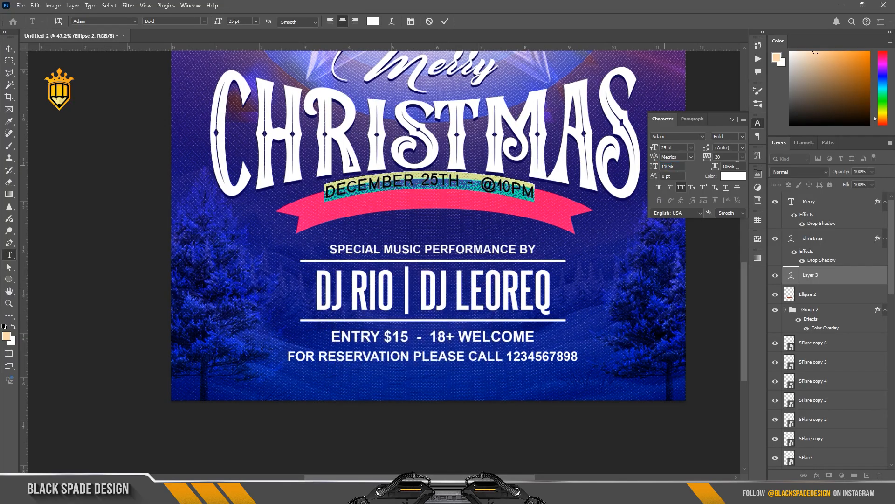
pyautogui.click(446, 21)
pyautogui.scroll(1, 429, 187)
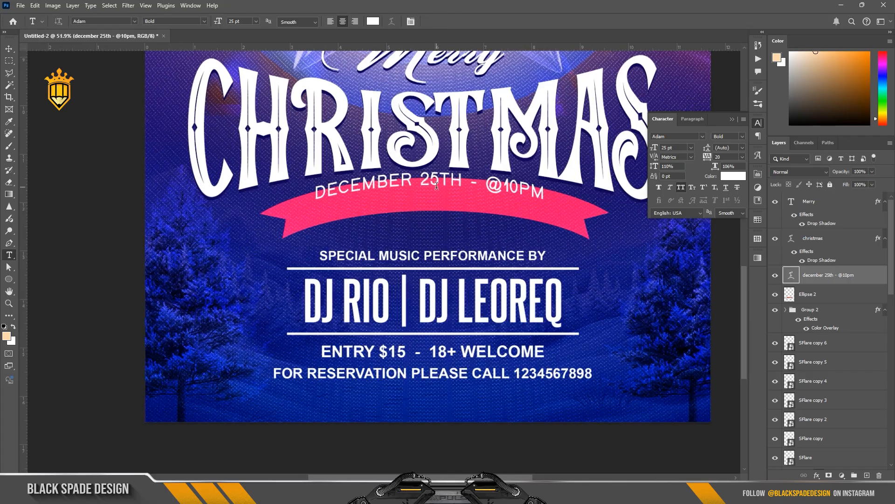
# Nudge the date text down a few pixels so it sits on the red ribbon
pyautogui.press('v')
pyautogui.press('Down')
pyautogui.press('Down')
pyautogui.press('Down')
pyautogui.press('Down')
pyautogui.press('Down')
pyautogui.press('Down')
pyautogui.press('Down')
pyautogui.press('Down')
pyautogui.press('Down')
pyautogui.press('Down')
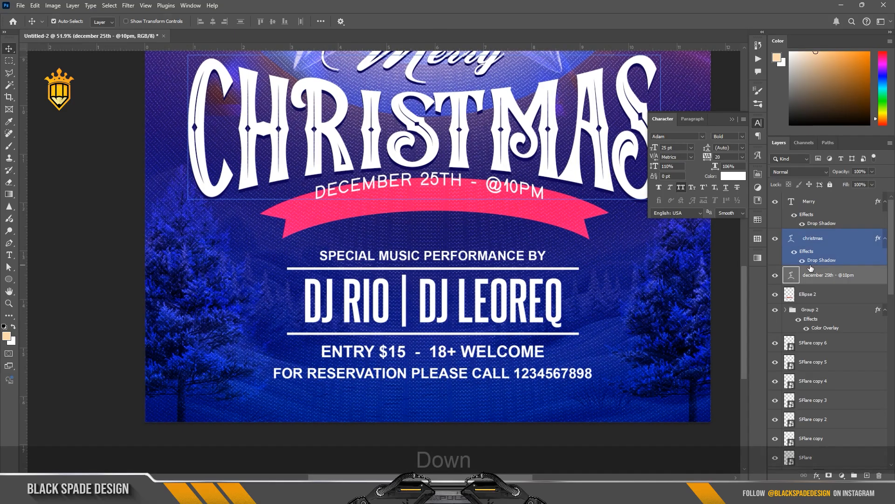
pyautogui.press('Down')
pyautogui.press('Down')
pyautogui.press('Down')
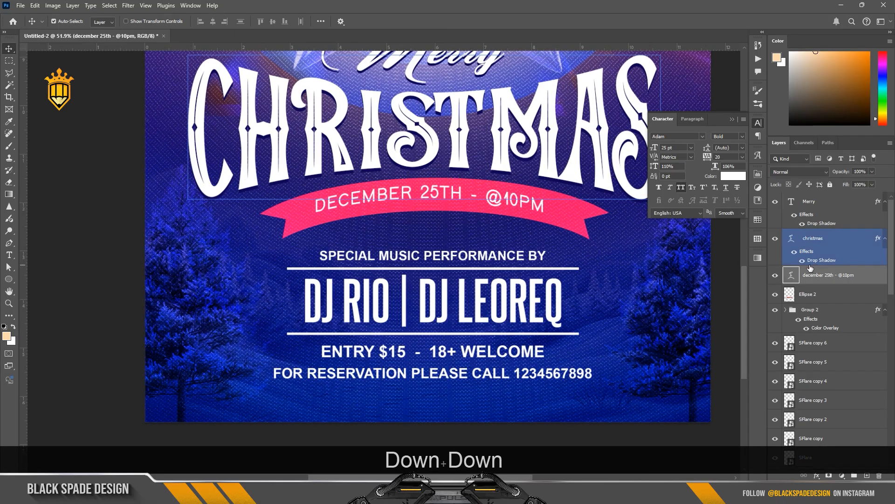
# Scale the event details group up to about 105% from its centre and nudge it upward
pyautogui.scroll(-5, 525, 279)
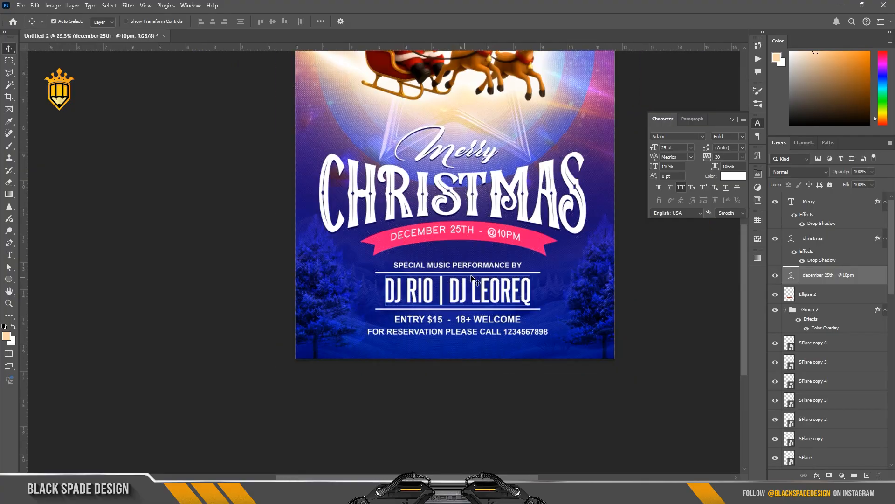
pyautogui.scroll(-2, 480, 285)
pyautogui.scroll(2, 481, 285)
pyautogui.press('space')
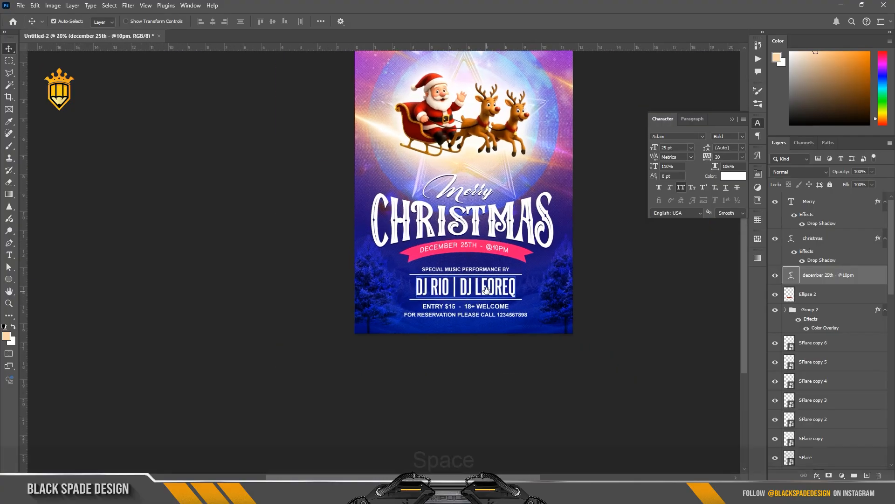
pyautogui.moveTo(515, 291); pyautogui.dragTo(496, 298)
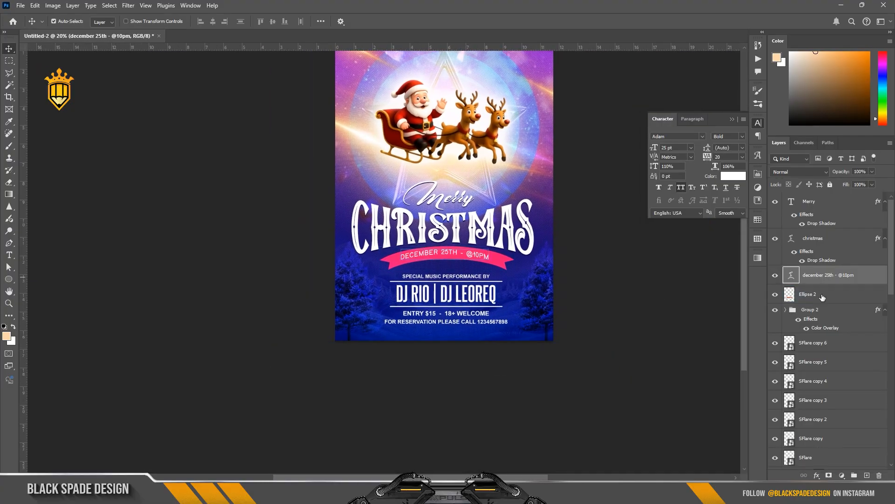
pyautogui.click(472, 293)
pyautogui.scroll(1, 472, 294)
pyautogui.hotkey('ctrl', 't')
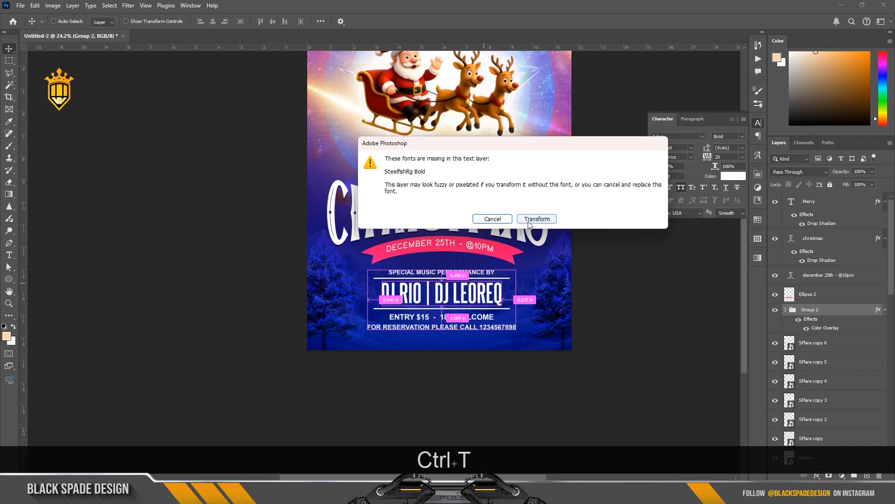
pyautogui.press('Return')
pyautogui.moveTo(515, 271); pyautogui.dragTo(520, 268)
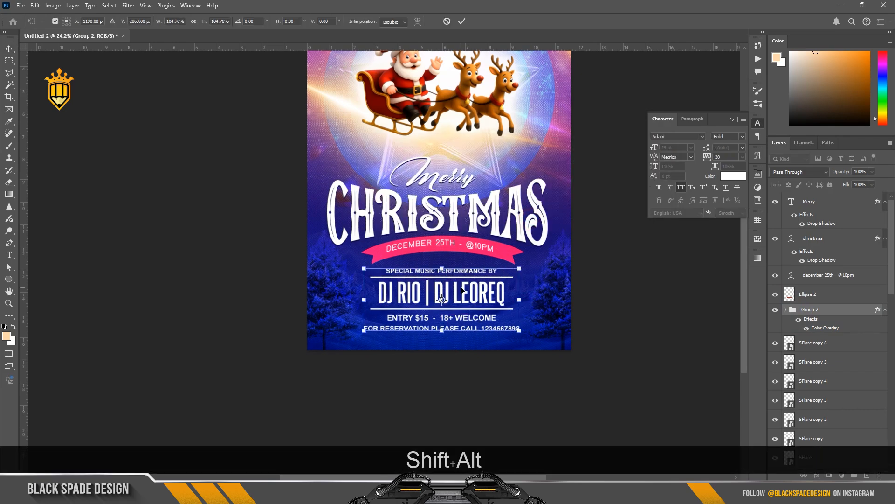
pyautogui.press('Up')
pyautogui.press('Up')
pyautogui.press('Up')
pyautogui.press('Up')
pyautogui.press('Up')
pyautogui.press('Up')
pyautogui.press('Up')
pyautogui.press('Up')
pyautogui.press('Up')
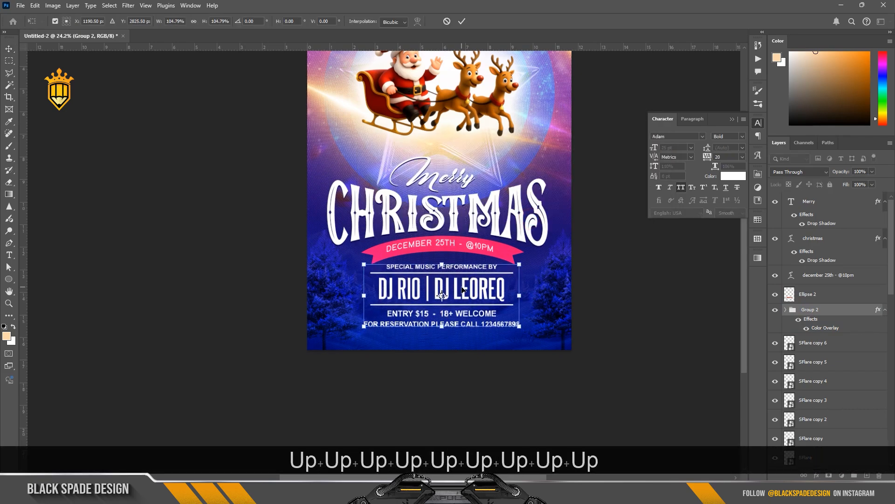
pyautogui.press('Return')
# Add a Curves adjustment layer above Levels 1 with a darkening point at input 151, output 115, and invert its mask
pyautogui.scroll(-4, 462, 279)
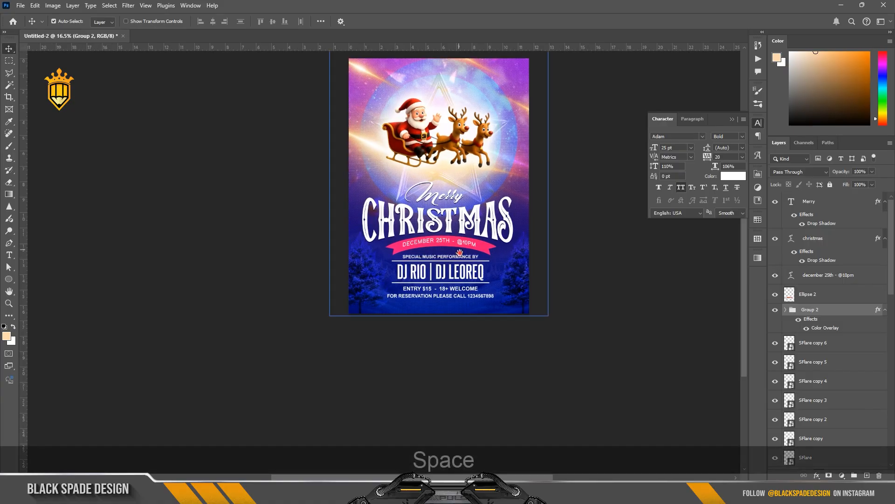
pyautogui.moveTo(460, 252); pyautogui.dragTo(467, 283)
pyautogui.click(859, 291)
pyautogui.scroll(-5, 849, 343)
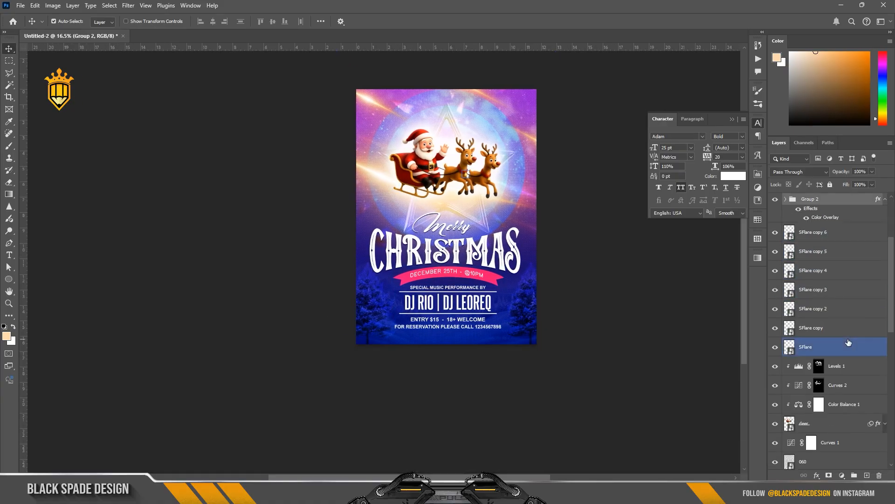
pyautogui.click(847, 339)
pyautogui.click(845, 294)
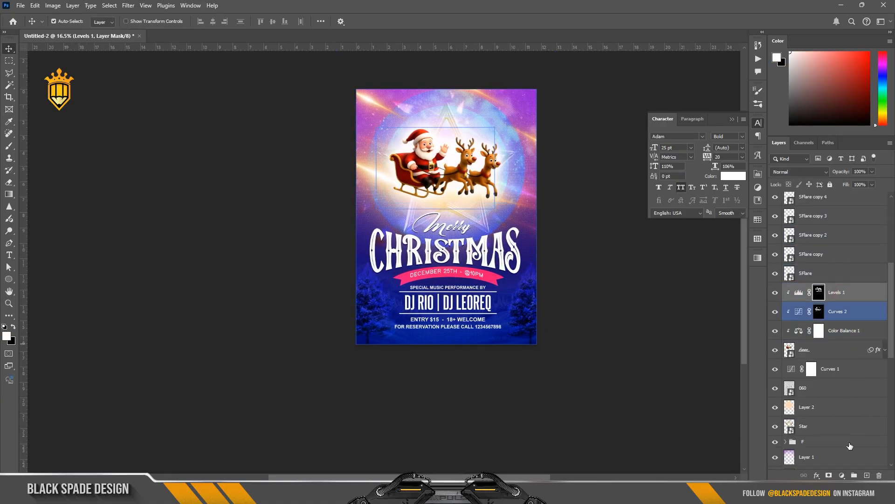
pyautogui.click(539, 312)
pyautogui.scroll(-1, 540, 311)
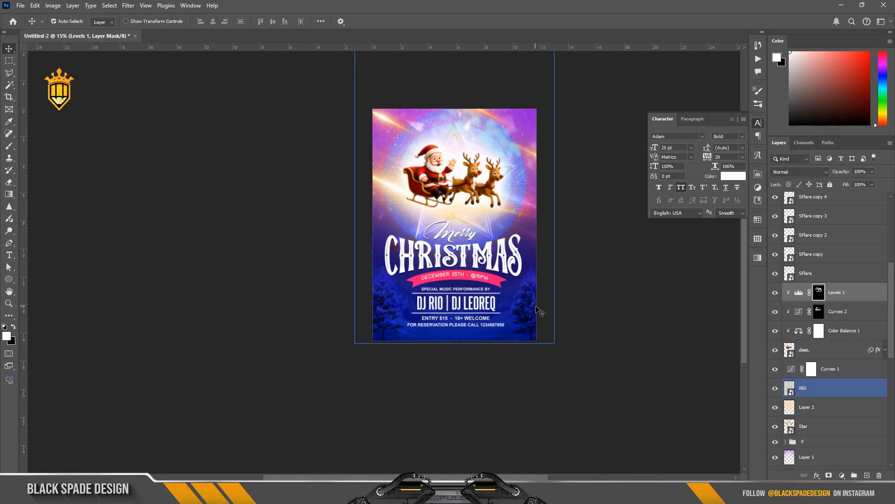
pyautogui.scroll(1, 536, 307)
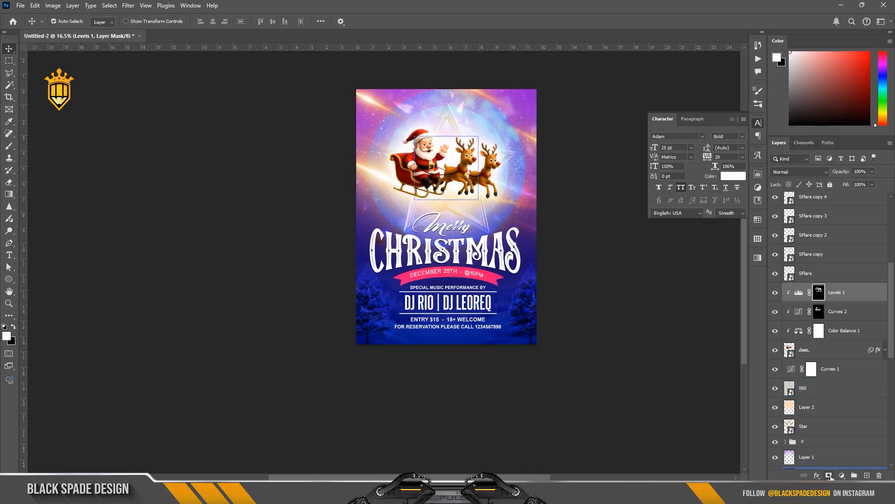
pyautogui.click(842, 475)
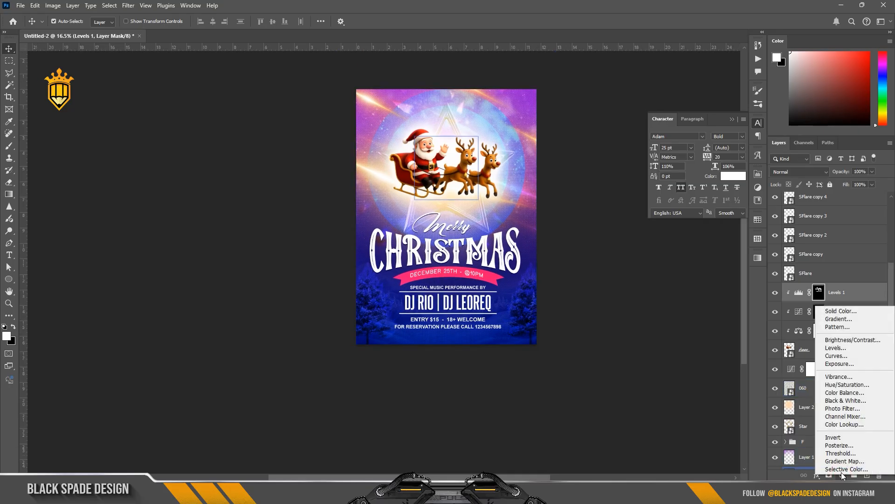
pyautogui.click(836, 356)
pyautogui.moveTo(691, 268); pyautogui.dragTo(694, 273)
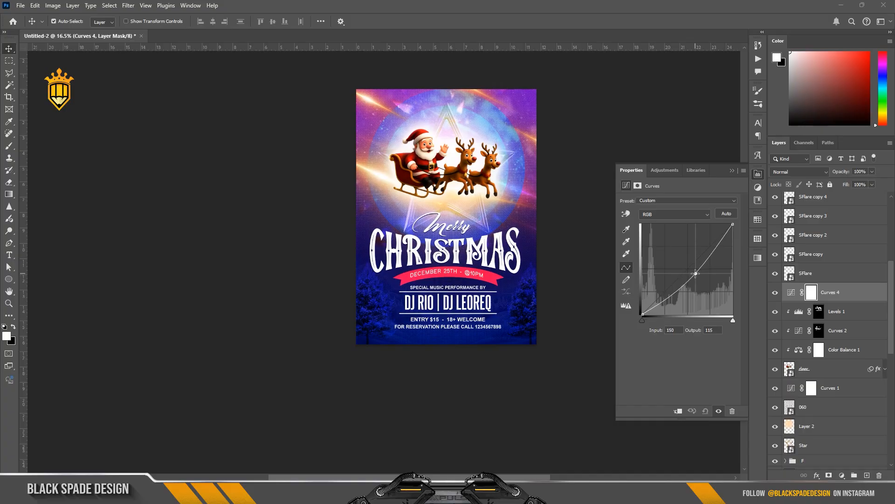
pyautogui.hotkey('ctrl', 'i')
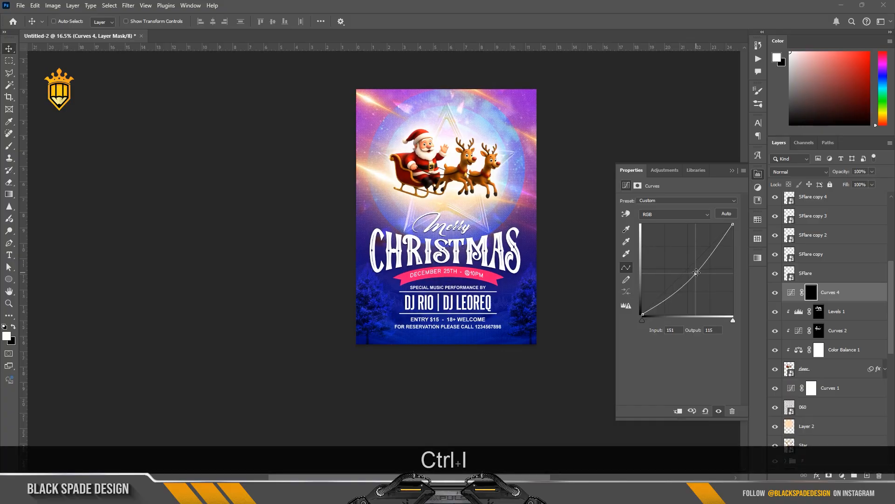
# Paint white on the Curves mask with a large soft brush around the poster's lower area and edges to darken them
pyautogui.press('b')
pyautogui.scroll(-2, 487, 335)
pyautogui.press(']')
pyautogui.press(']')
pyautogui.press(']')
pyautogui.press(']')
pyautogui.press(']')
pyautogui.press(']')
pyautogui.press(']')
pyautogui.press(']')
pyautogui.press(']')
pyautogui.press(']')
pyautogui.press(']')
pyautogui.press(']')
pyautogui.press(']')
pyautogui.press(']')
pyautogui.press(']')
pyautogui.press(']')
pyautogui.press(']')
pyautogui.press(']')
pyautogui.press(']')
pyautogui.press(']')
pyautogui.scroll(3, 494, 376)
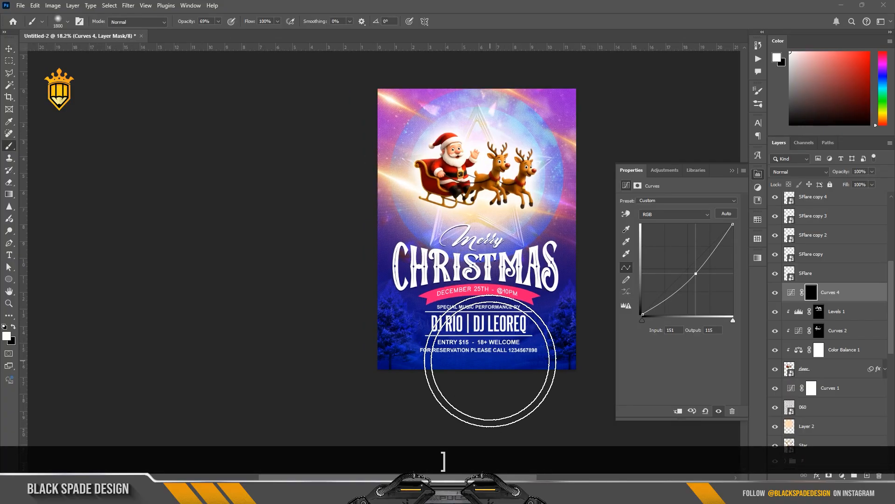
pyautogui.click(482, 358)
pyautogui.click(386, 334)
pyautogui.scroll(-2, 348, 319)
pyautogui.click(552, 283)
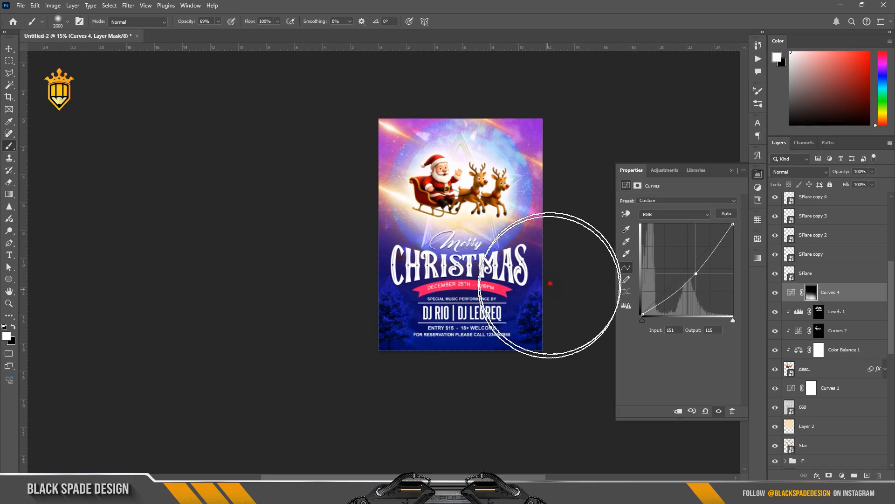
pyautogui.click(588, 226)
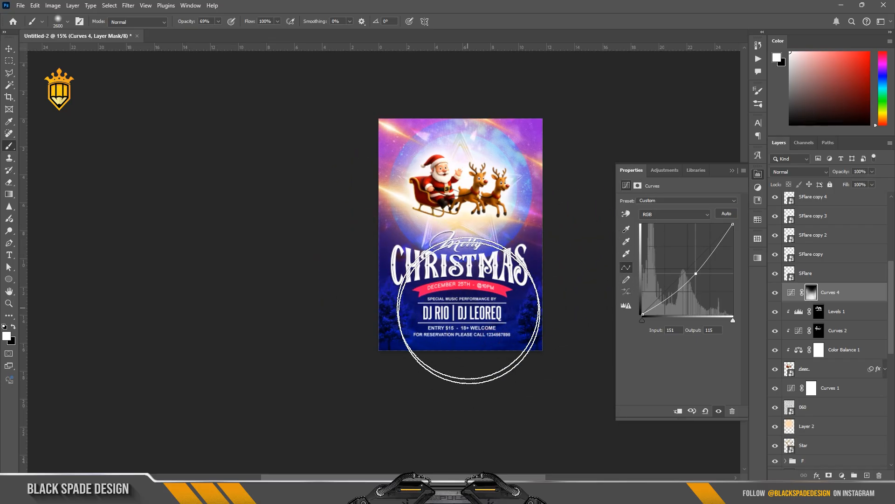
pyautogui.scroll(2, 424, 256)
pyautogui.press('space')
pyautogui.moveTo(431, 226); pyautogui.dragTo(367, 257)
pyautogui.scroll(-2, 367, 257)
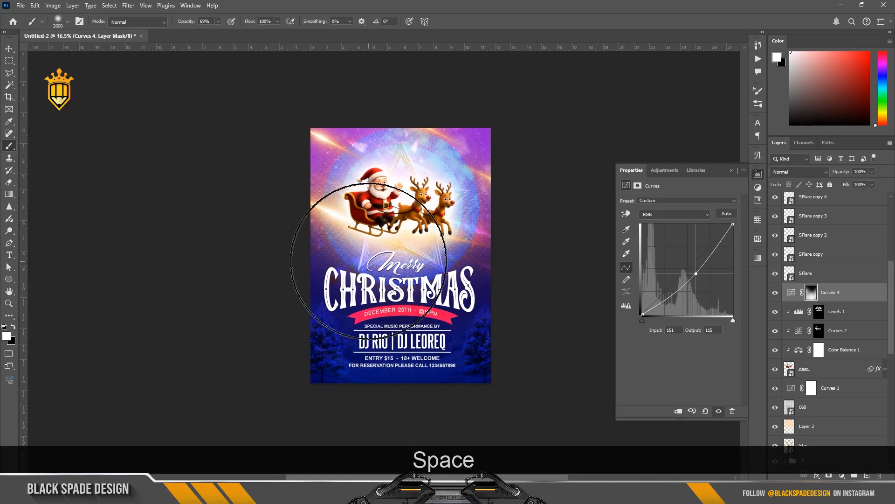
pyautogui.click(526, 272)
pyautogui.click(502, 375)
pyautogui.scroll(1, 385, 259)
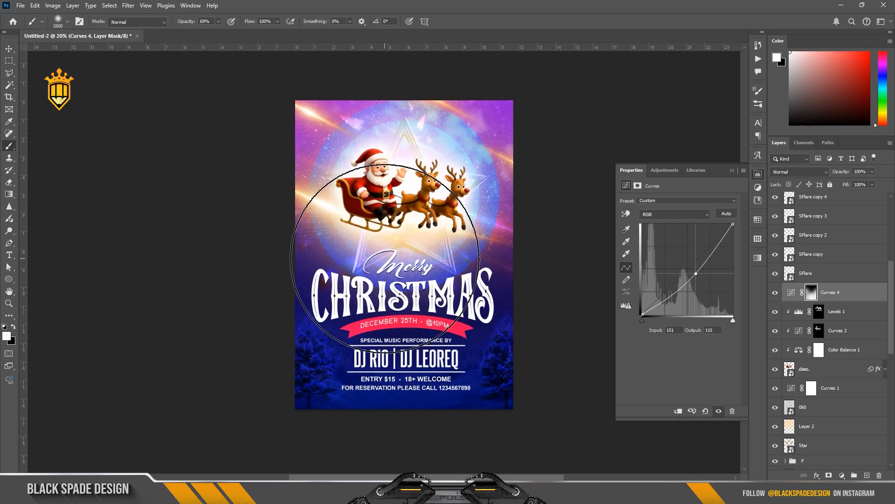
# Select the sleigh and reindeer layer and increase its Inner Glow size to 16 px
pyautogui.press('v')
pyautogui.scroll(3, 379, 177)
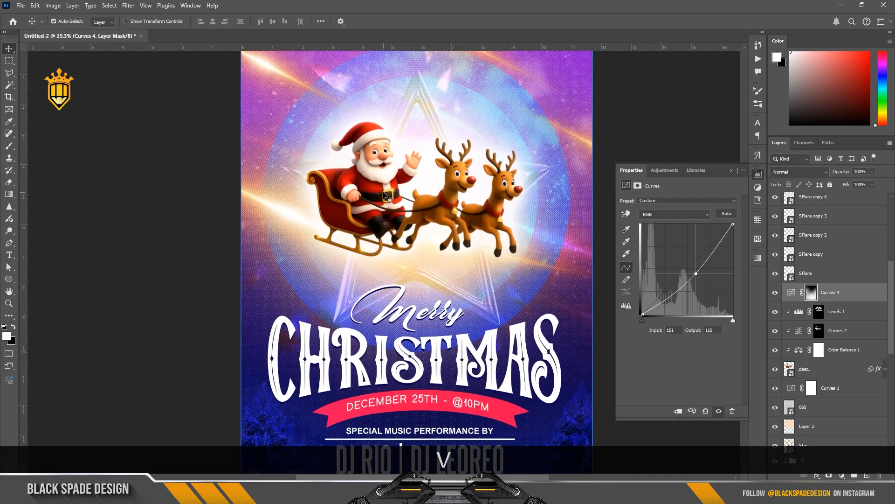
pyautogui.rightClick(378, 173)
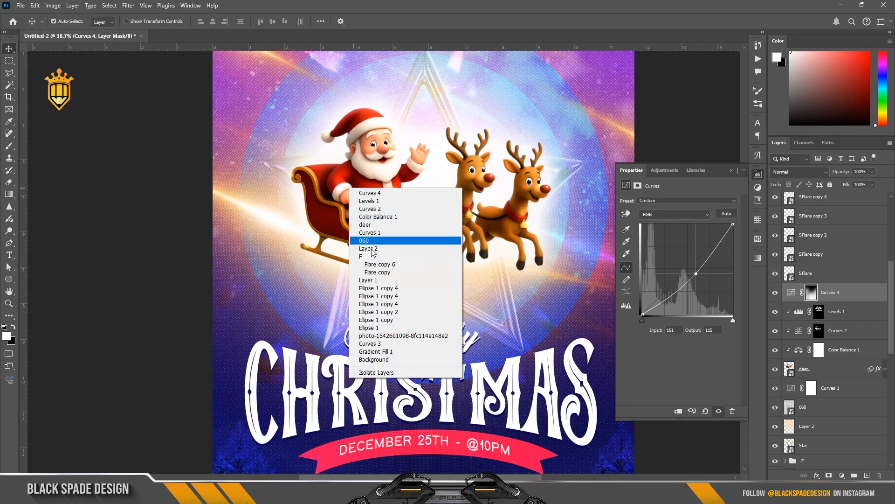
pyautogui.click(367, 225)
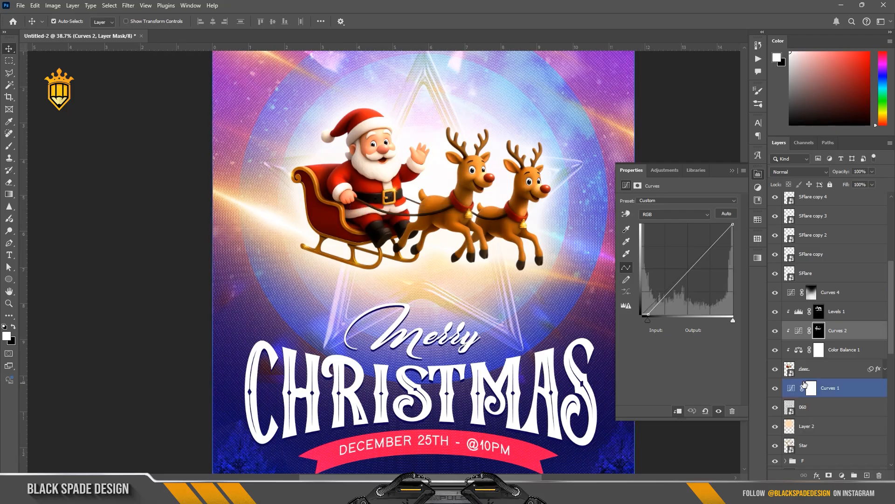
pyautogui.click(884, 370)
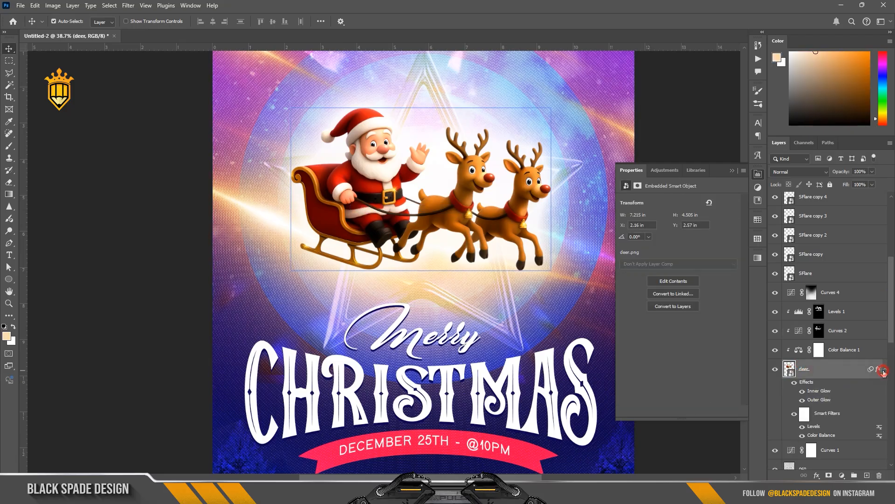
pyautogui.doubleClick(817, 391)
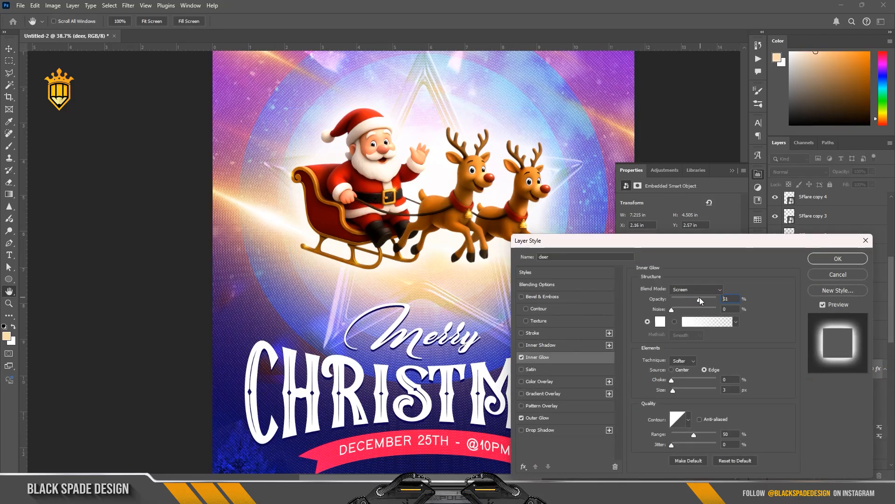
pyautogui.click(684, 389)
pyautogui.moveTo(684, 390); pyautogui.dragTo(677, 391)
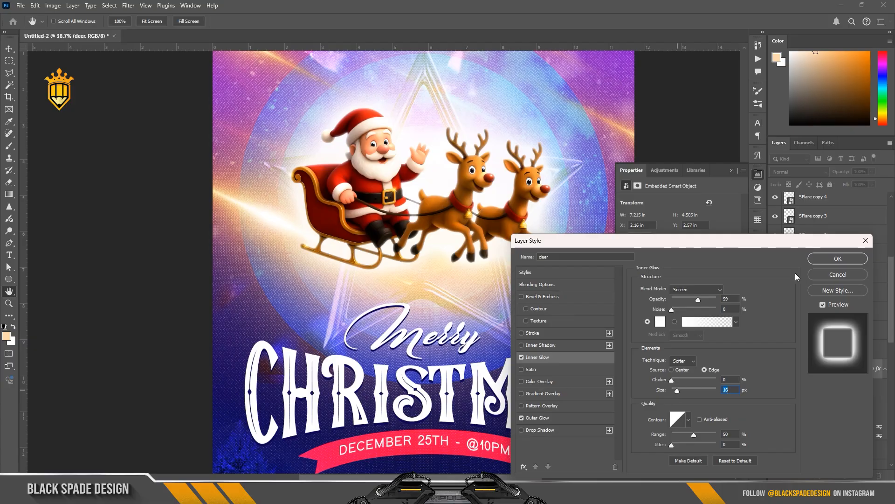
pyautogui.click(815, 263)
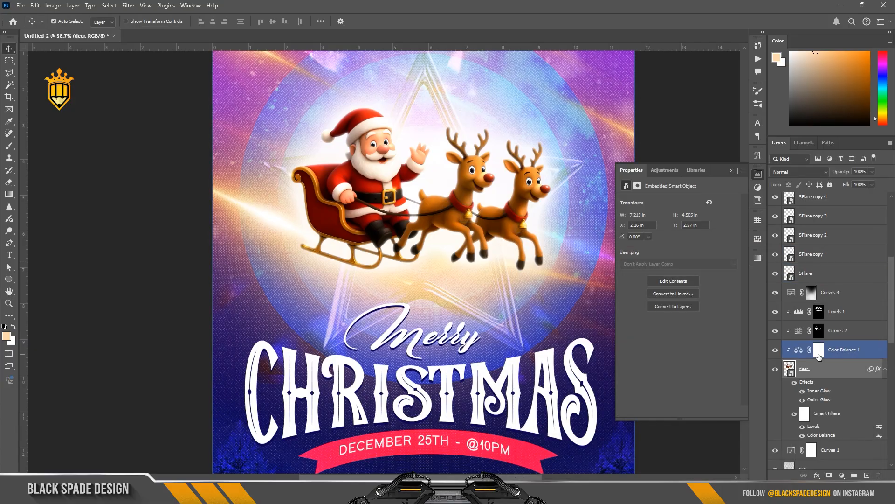
# Inspect the Color Balance 1 adjustment settings, then review the whole poster fitted on screen
pyautogui.click(798, 350)
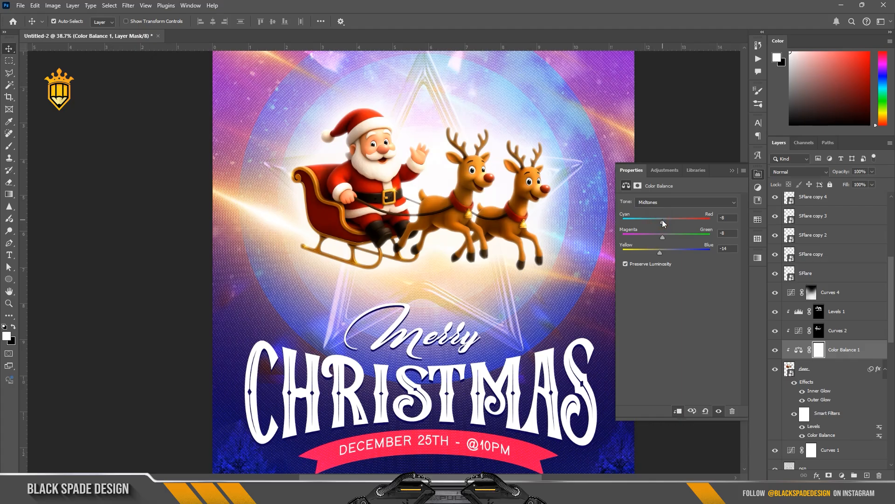
pyautogui.click(732, 171)
pyautogui.scroll(-2, 476, 200)
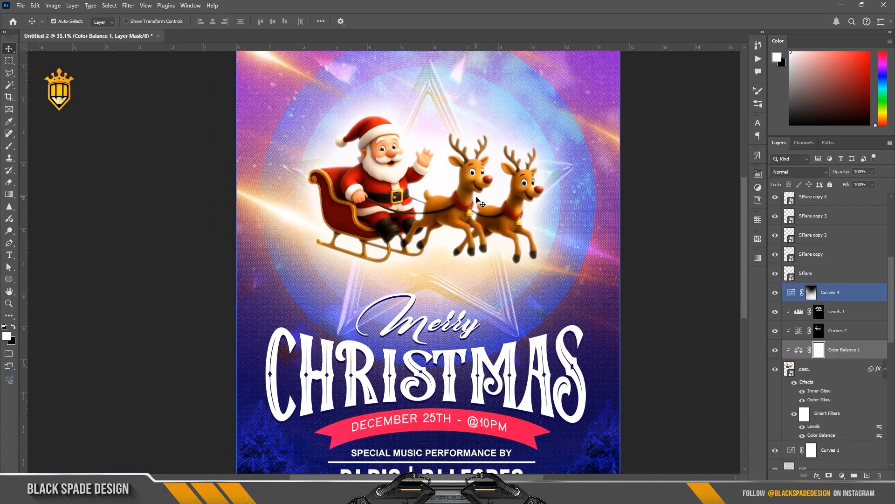
pyautogui.scroll(8, 454, 200)
pyautogui.press('space')
pyautogui.moveTo(435, 186); pyautogui.dragTo(460, 331)
pyautogui.scroll(-2, 428, 229)
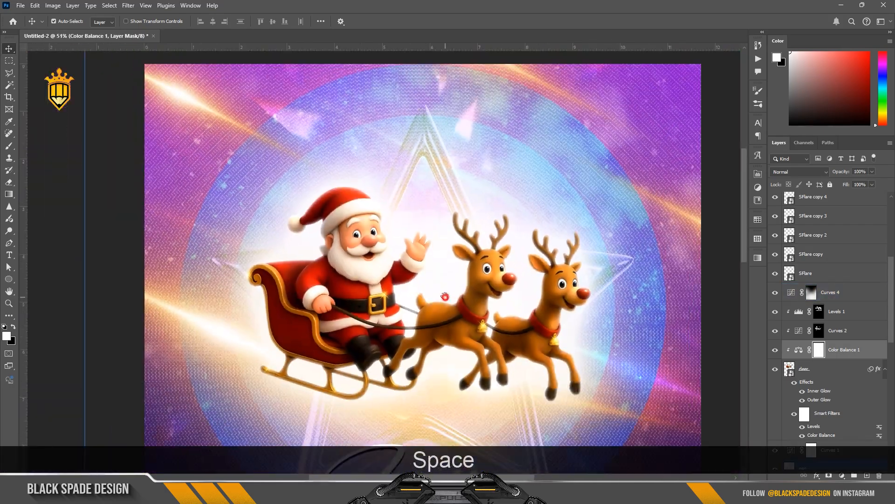
pyautogui.scroll(-6, 447, 248)
pyautogui.scroll(-3, 462, 262)
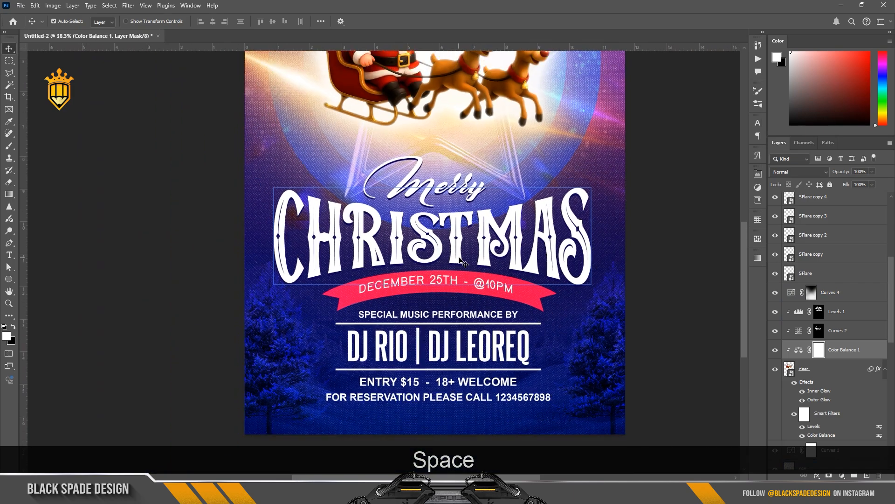
pyautogui.press('z')
pyautogui.rightClick(457, 281)
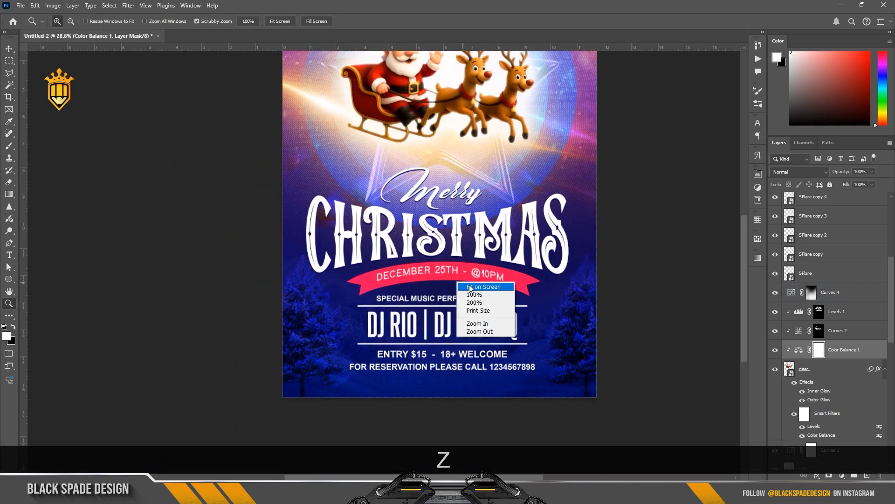
pyautogui.click(470, 287)
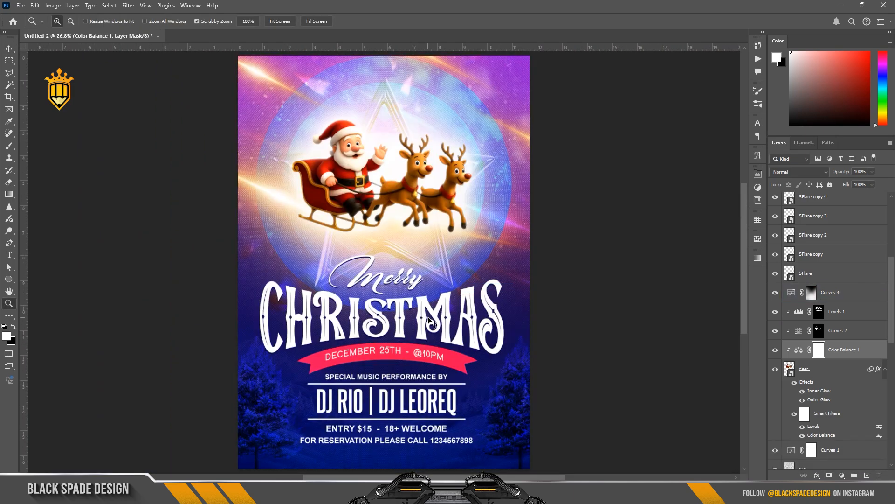
pyautogui.press('v')
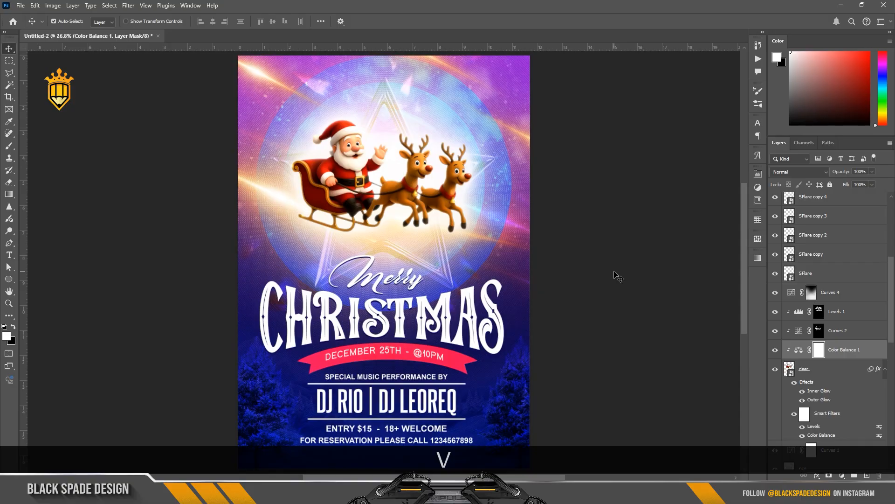